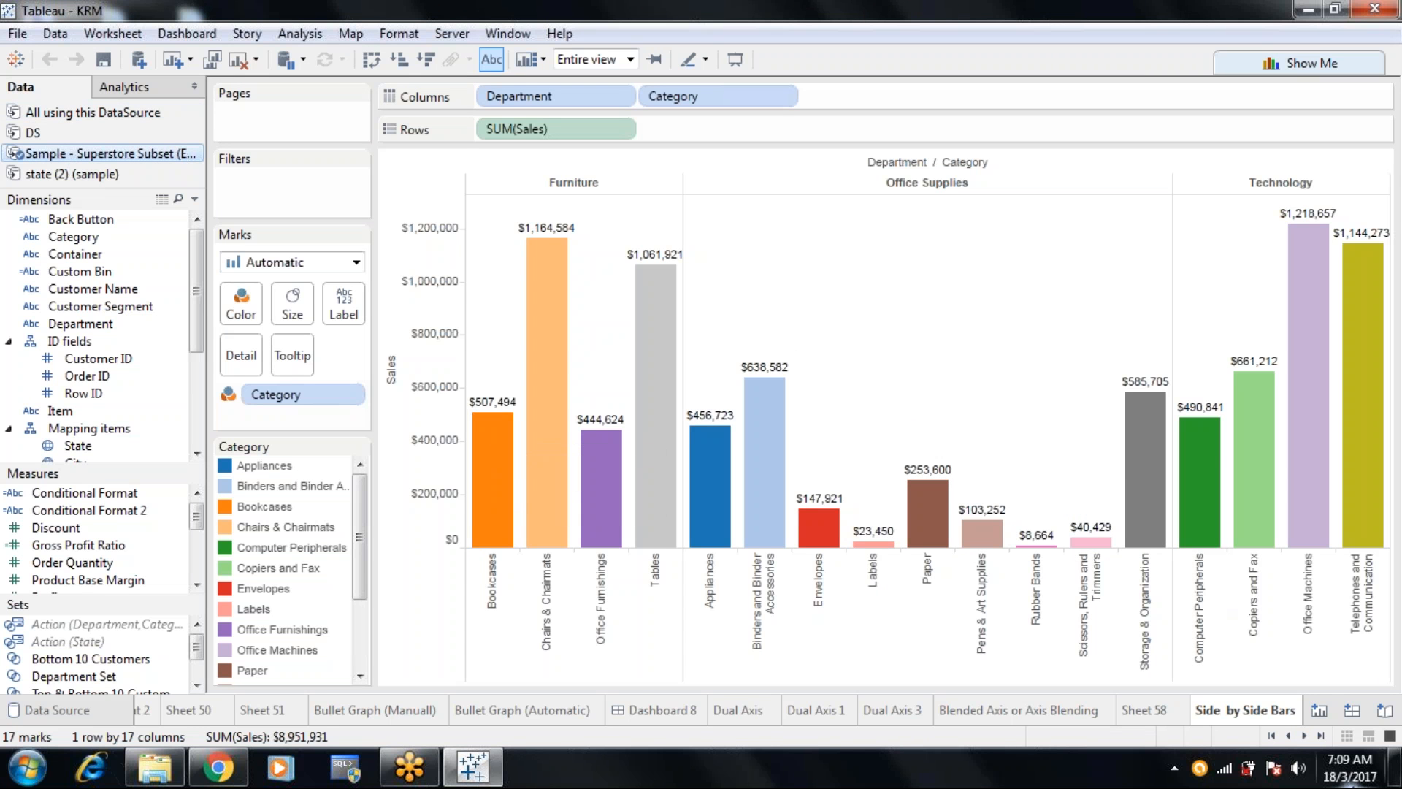
Add a new blank worksheet, Sheet 60, beside the side-by-side bars sheet
left_click(1320, 710)
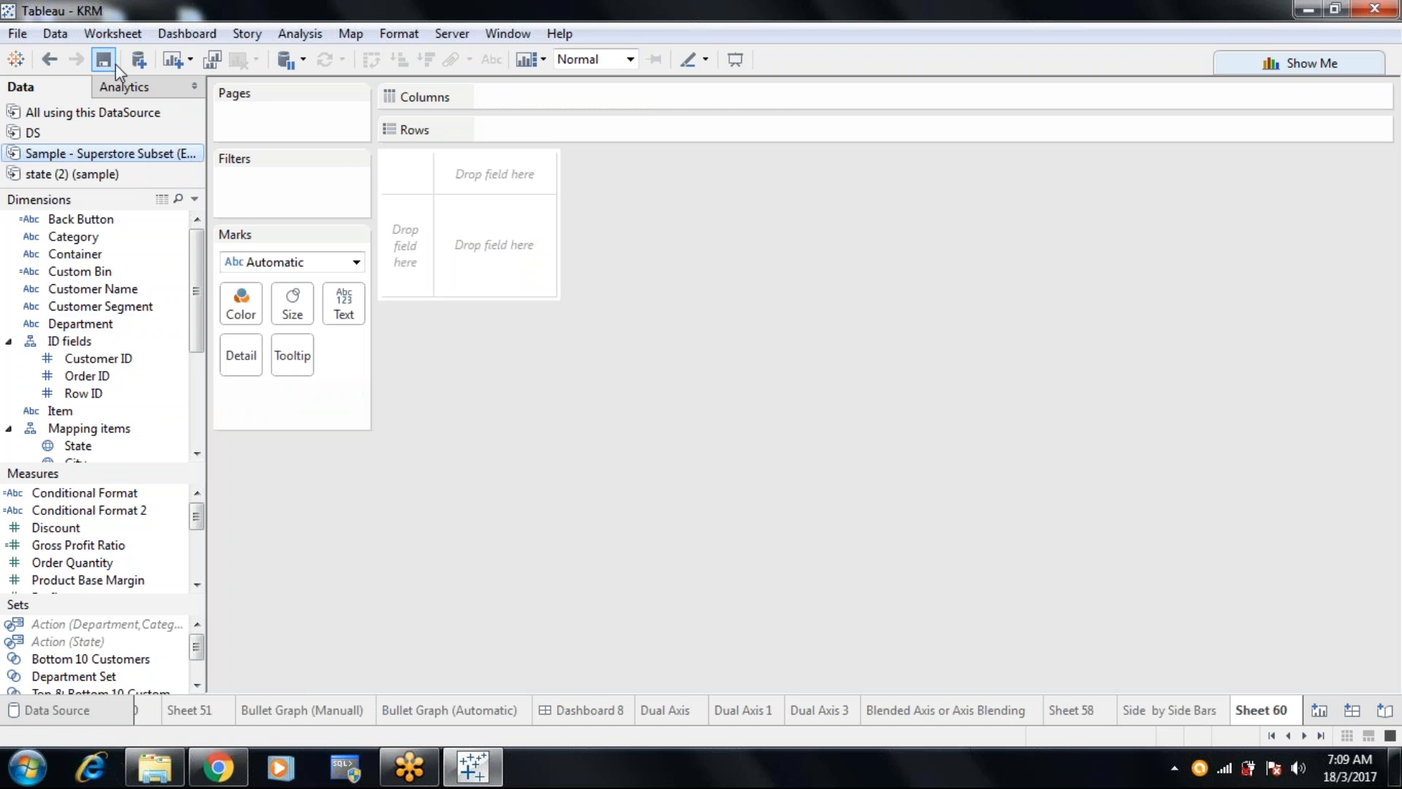
Connect a new Oracle data source to server jvh-pc, signing in with the HR account's username and password
left_click(136, 63)
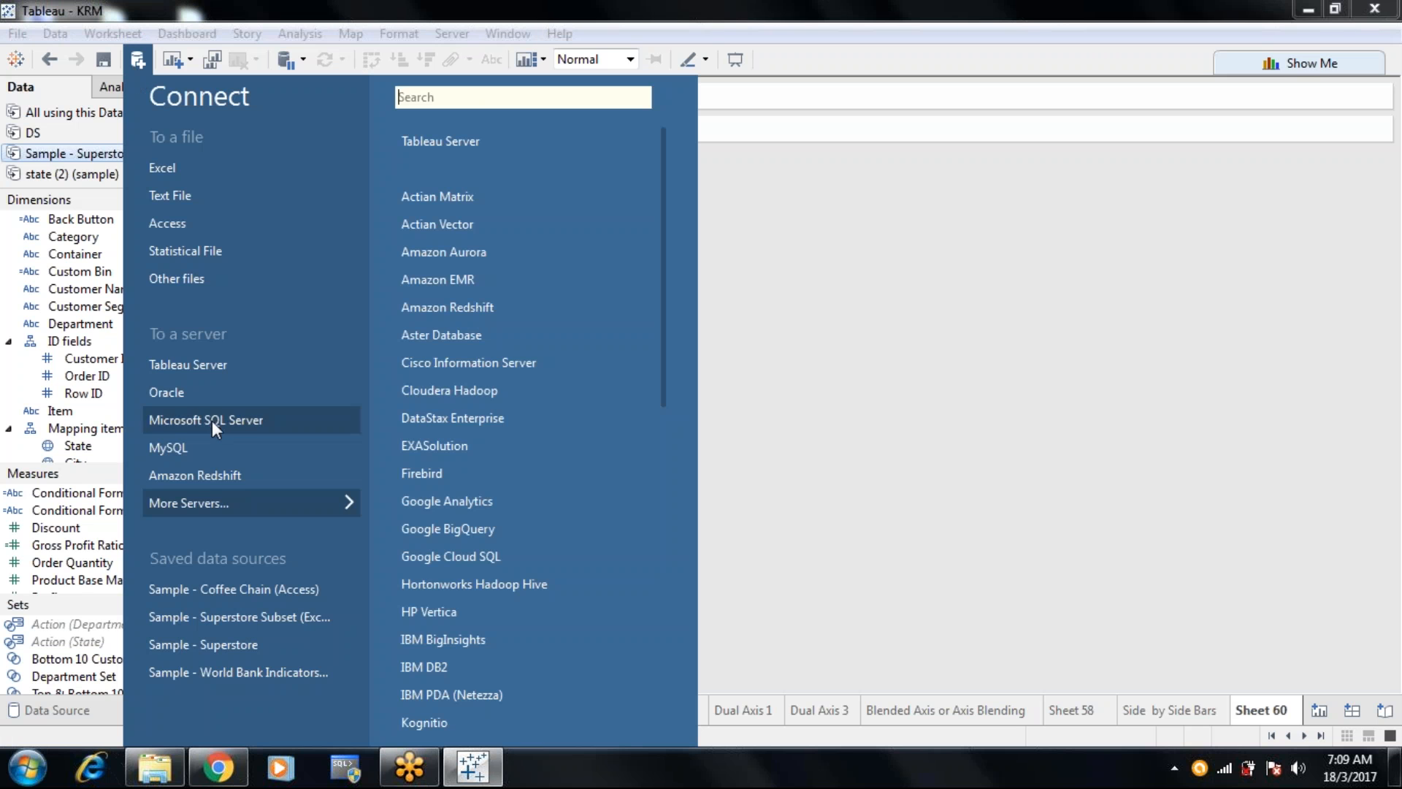
left_click(174, 391)
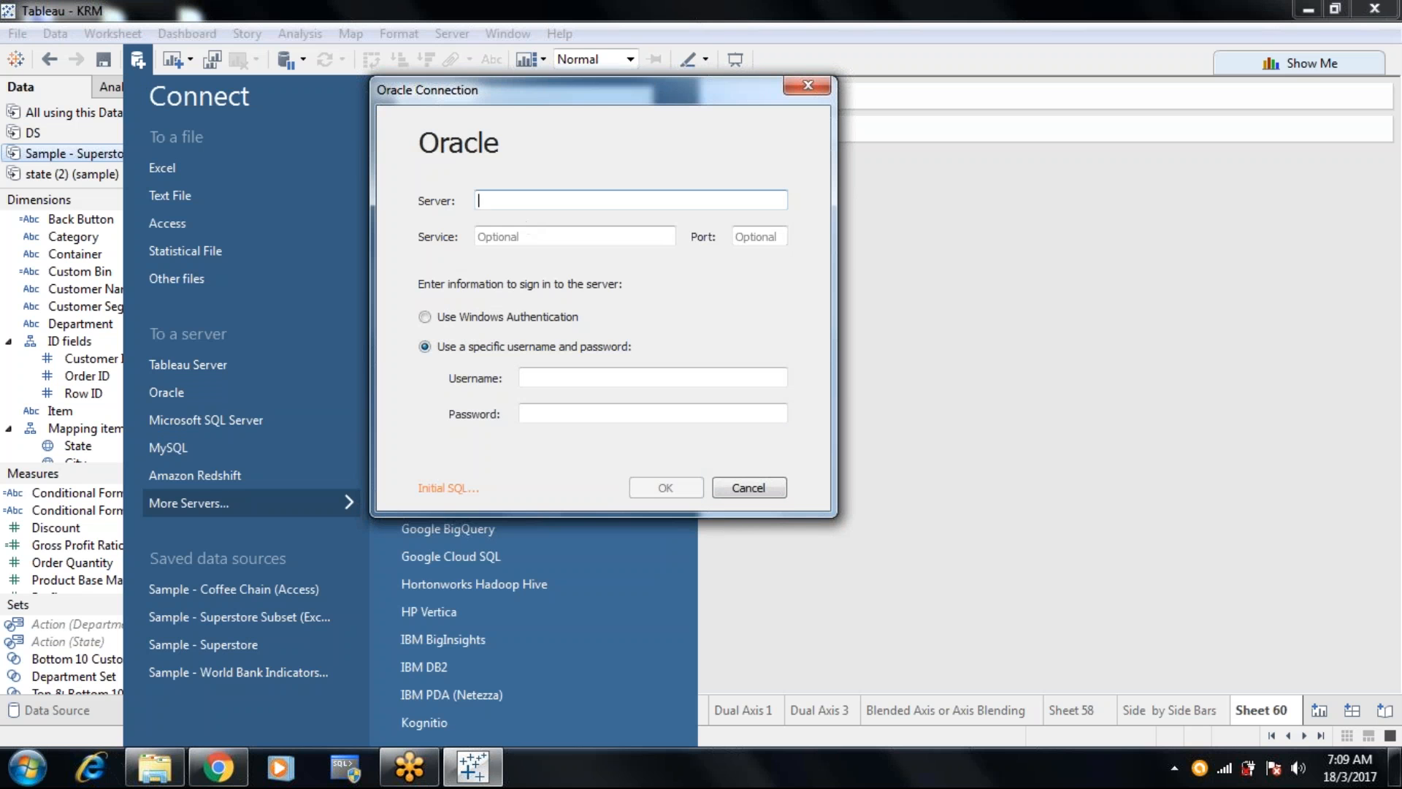
type("jvh-pc")
left_click(546, 376)
type("hr")
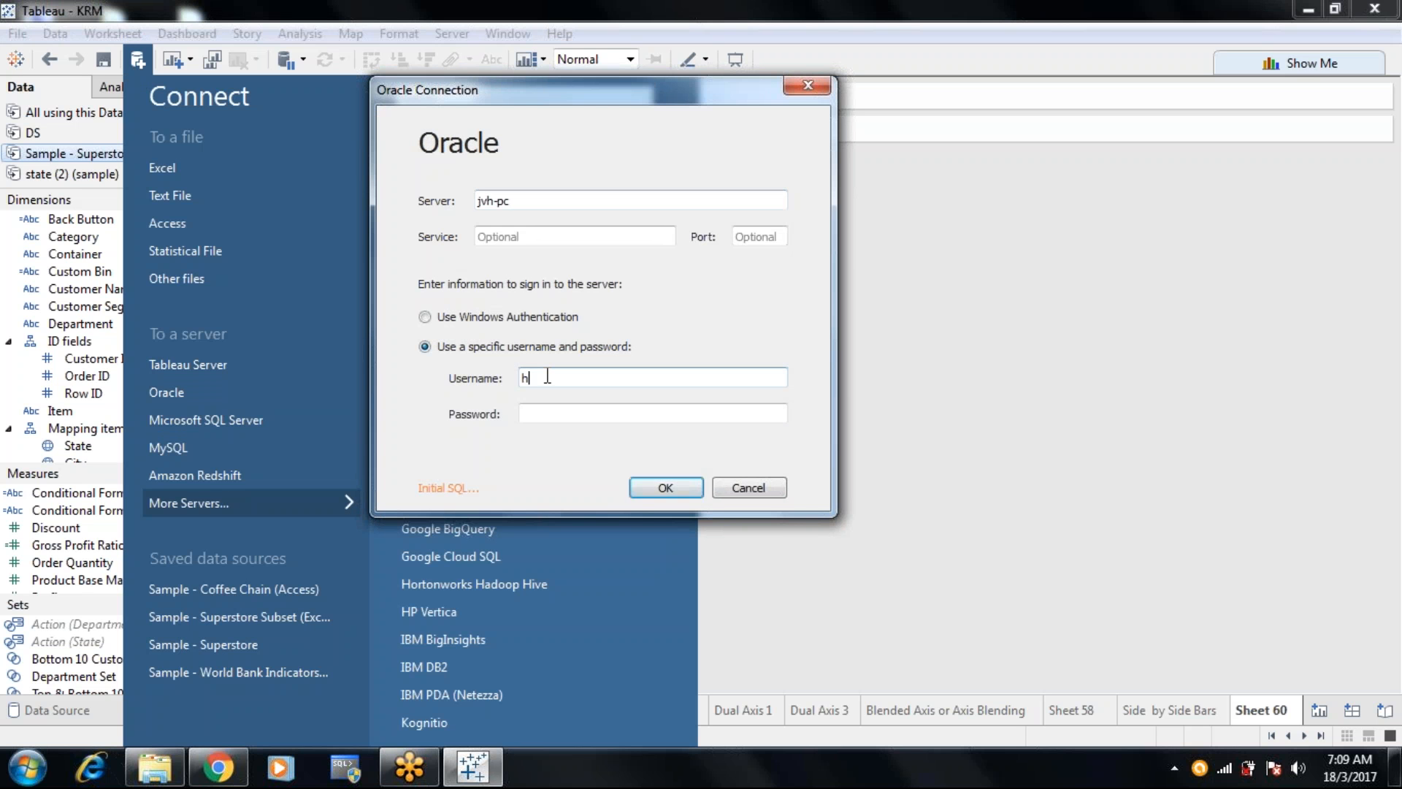
left_click(542, 411)
type("hr")
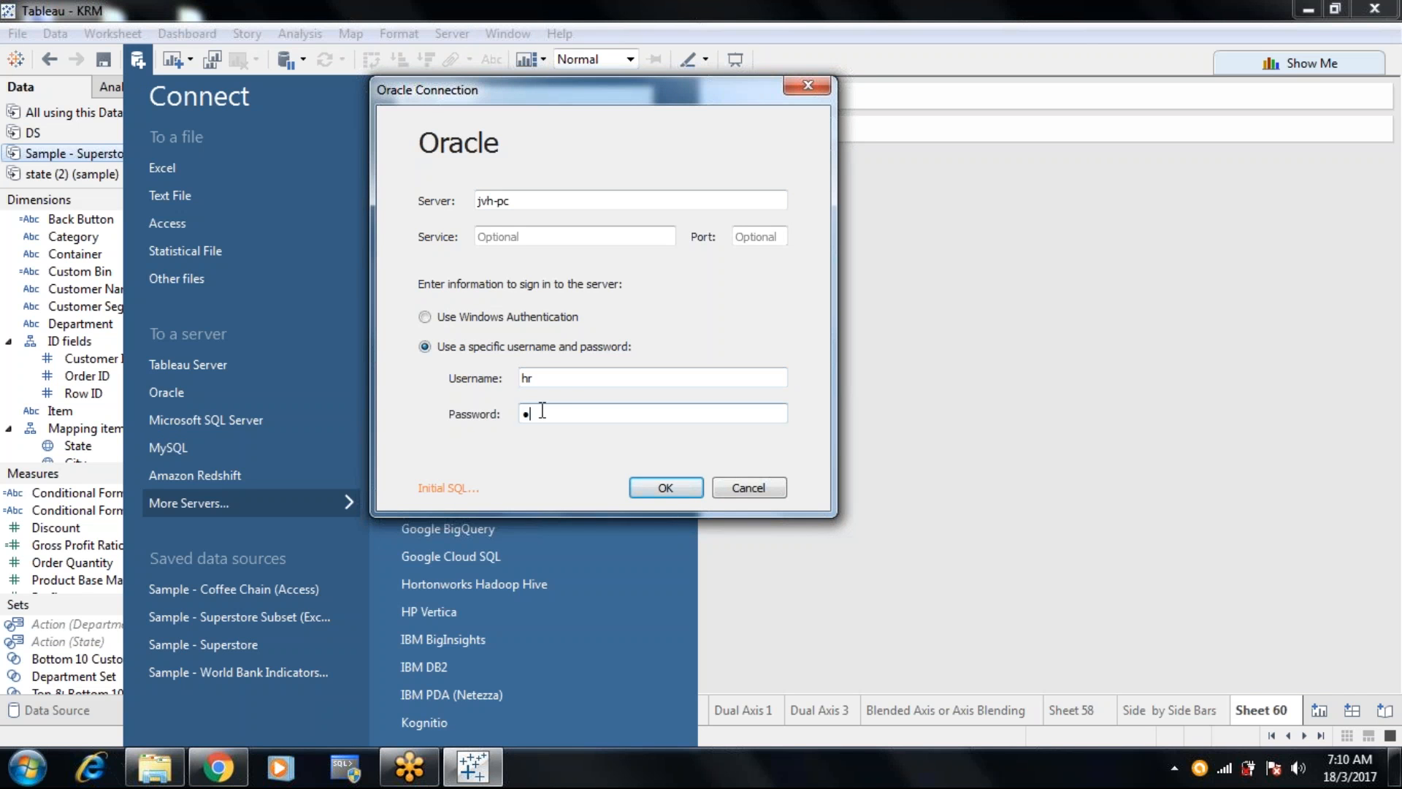
left_click(664, 488)
left_click(665, 488)
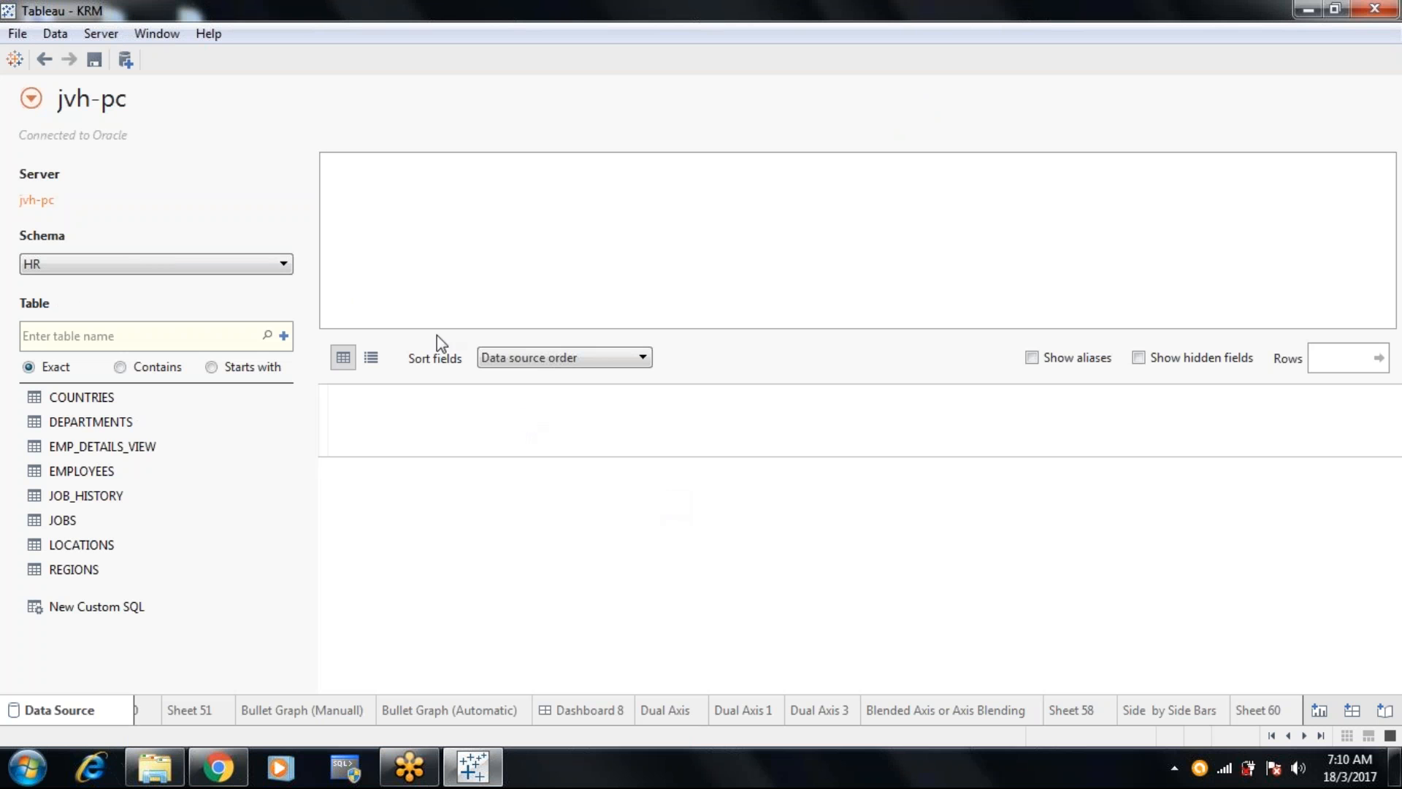
left_click(282, 266)
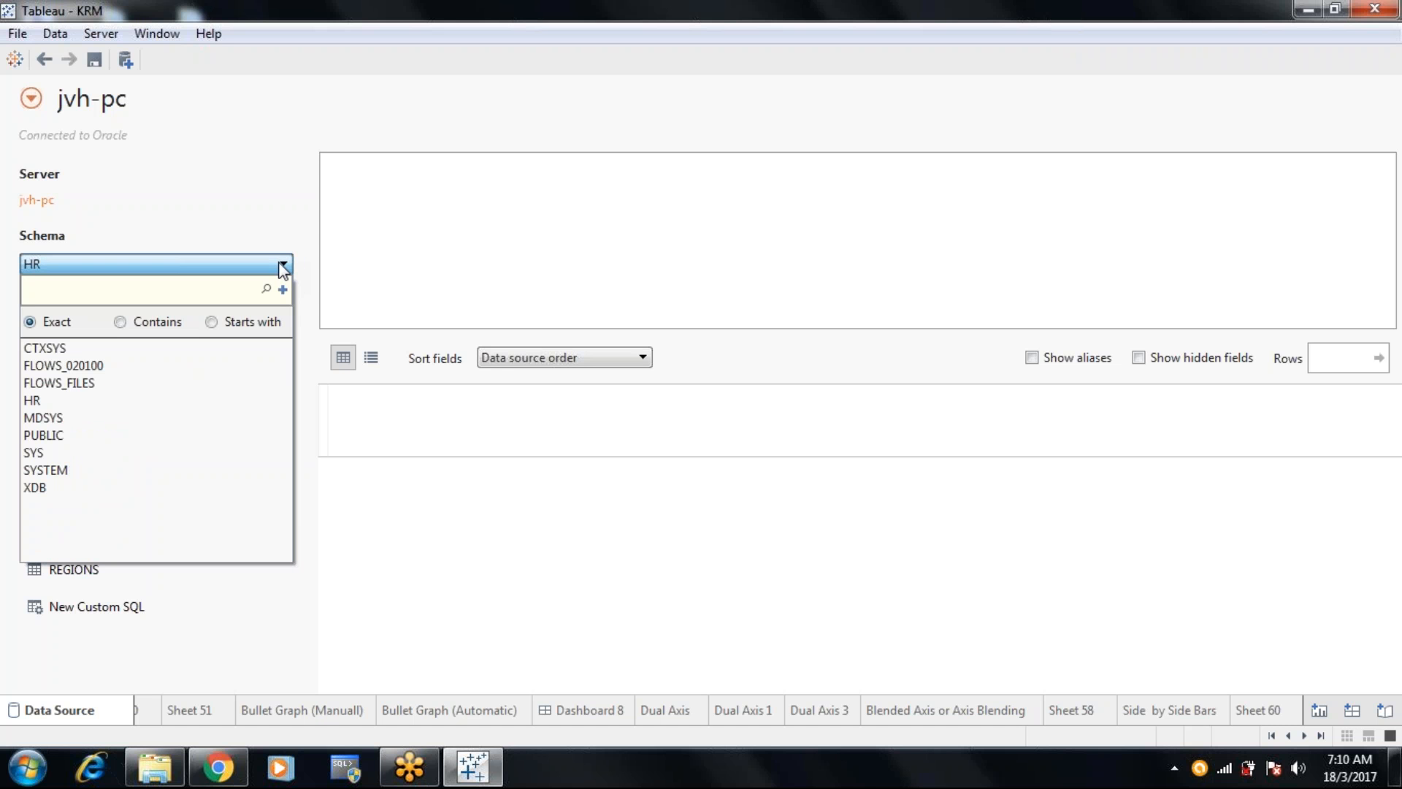
left_click(60, 494)
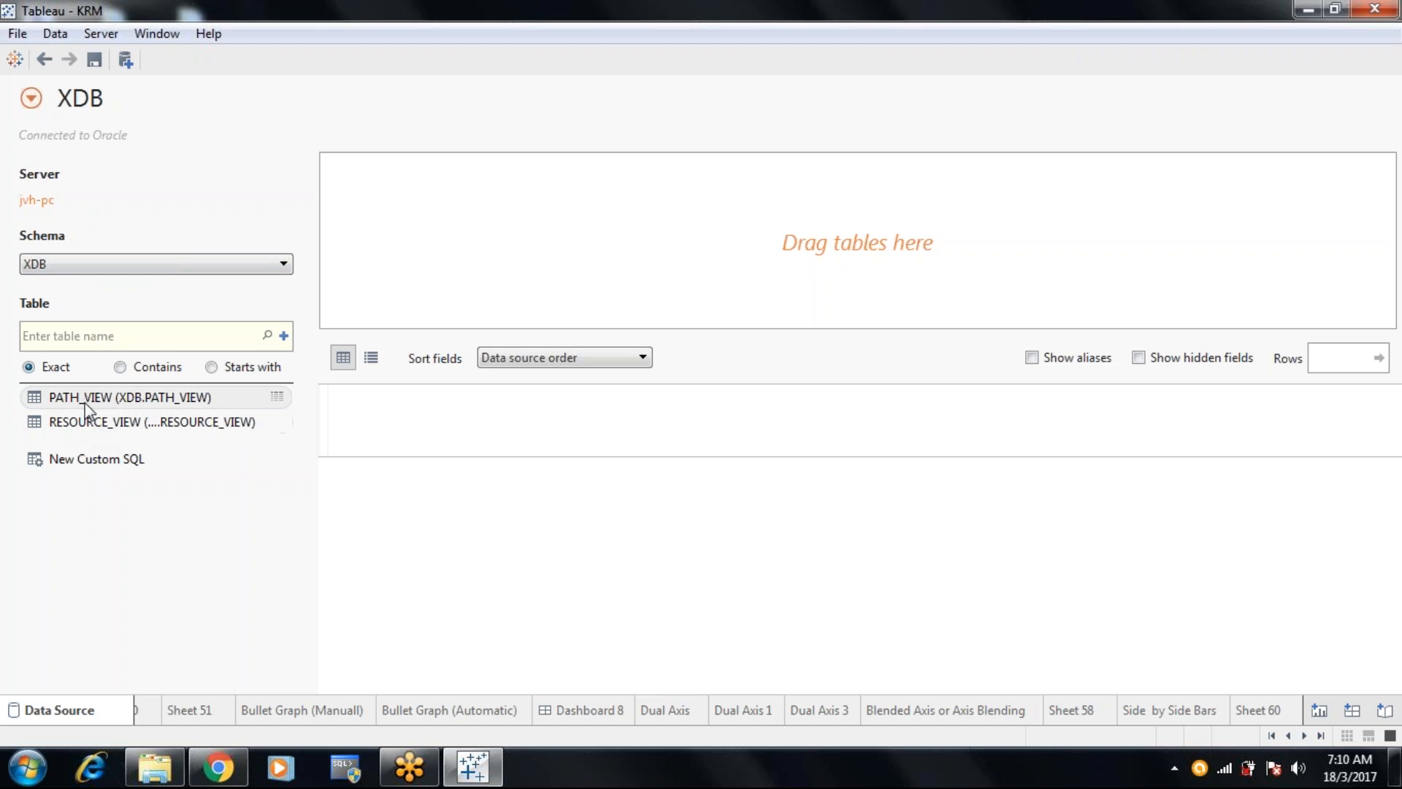
left_click(184, 266)
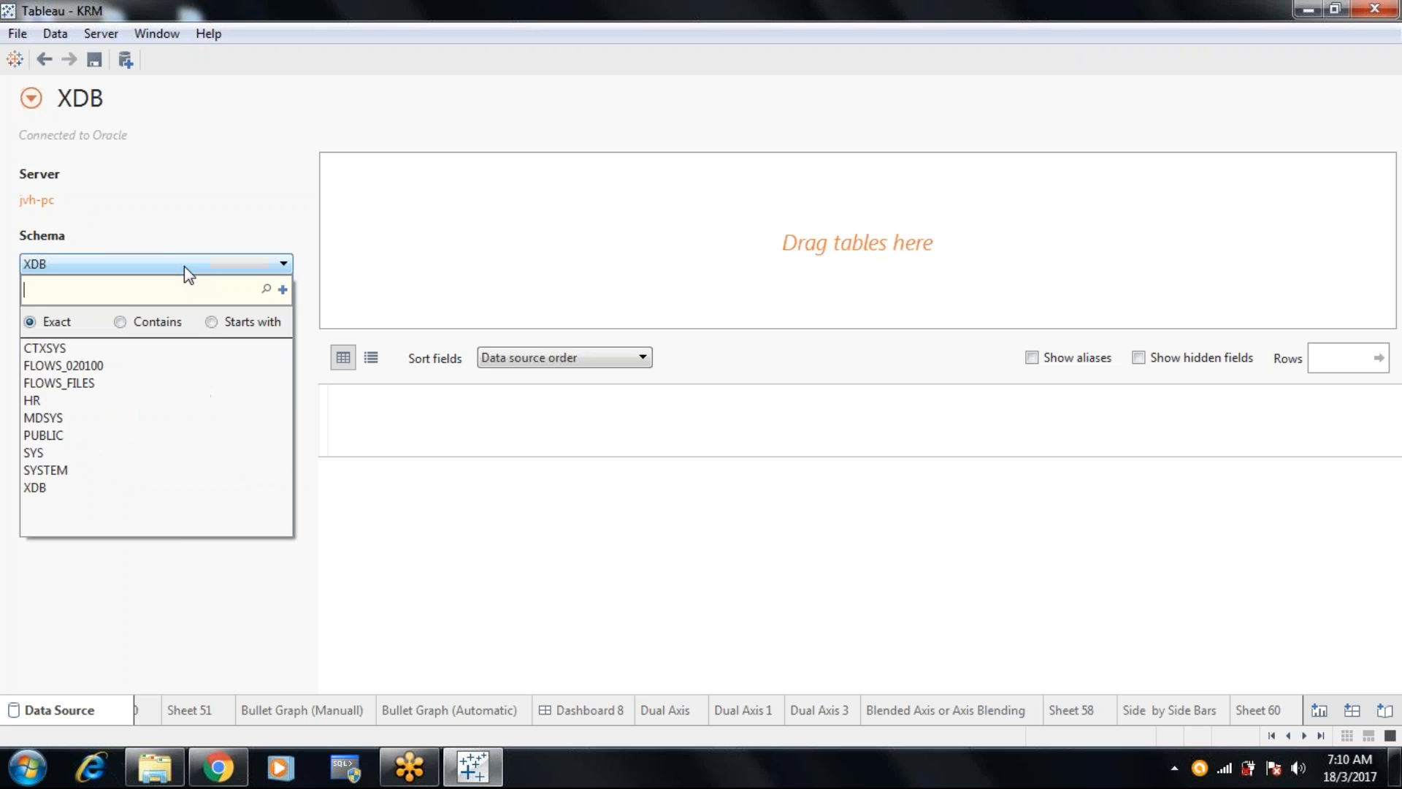
left_click(68, 401)
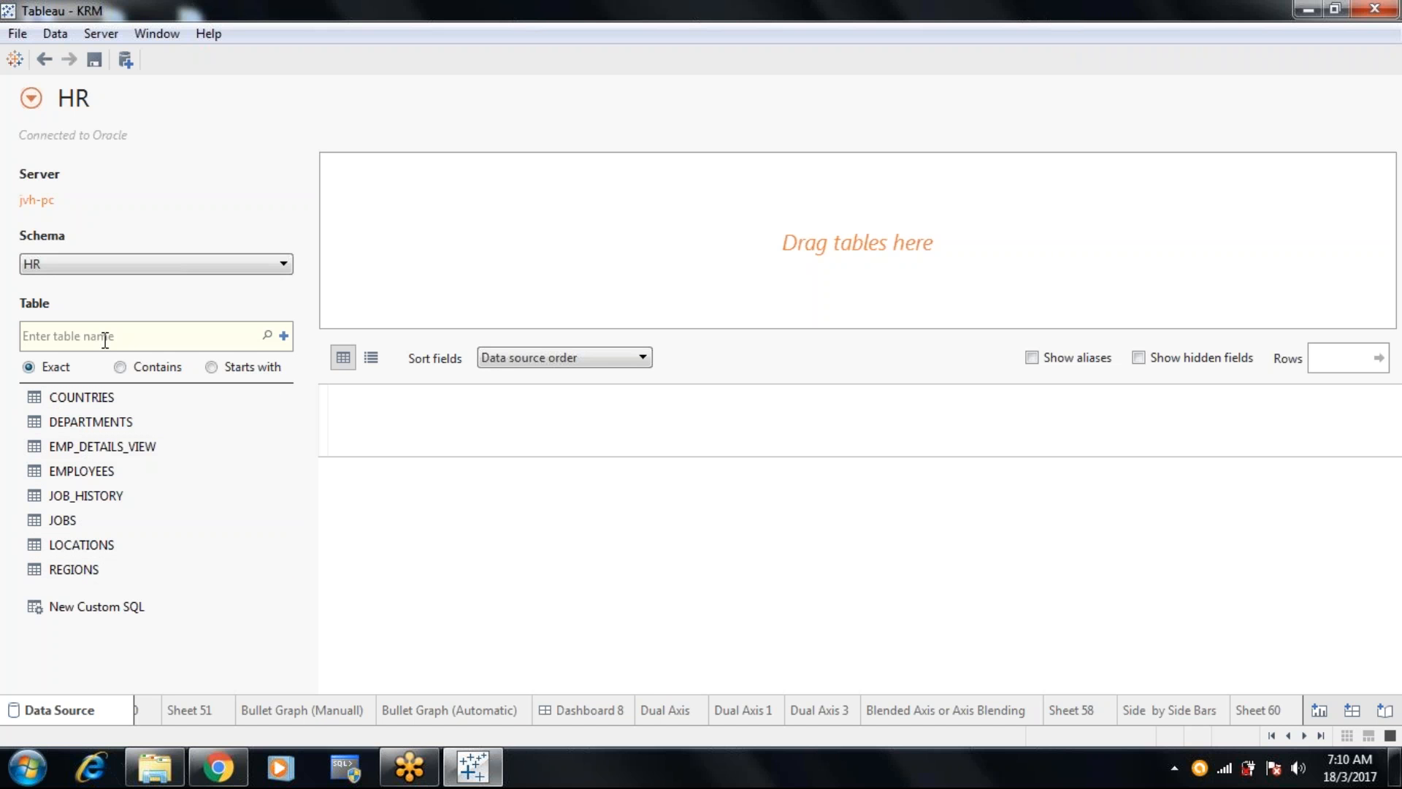
Filter the HR tables to names starting with EMP and drag EMPLOYEES onto the canvas
type("emp")
left_click(211, 367)
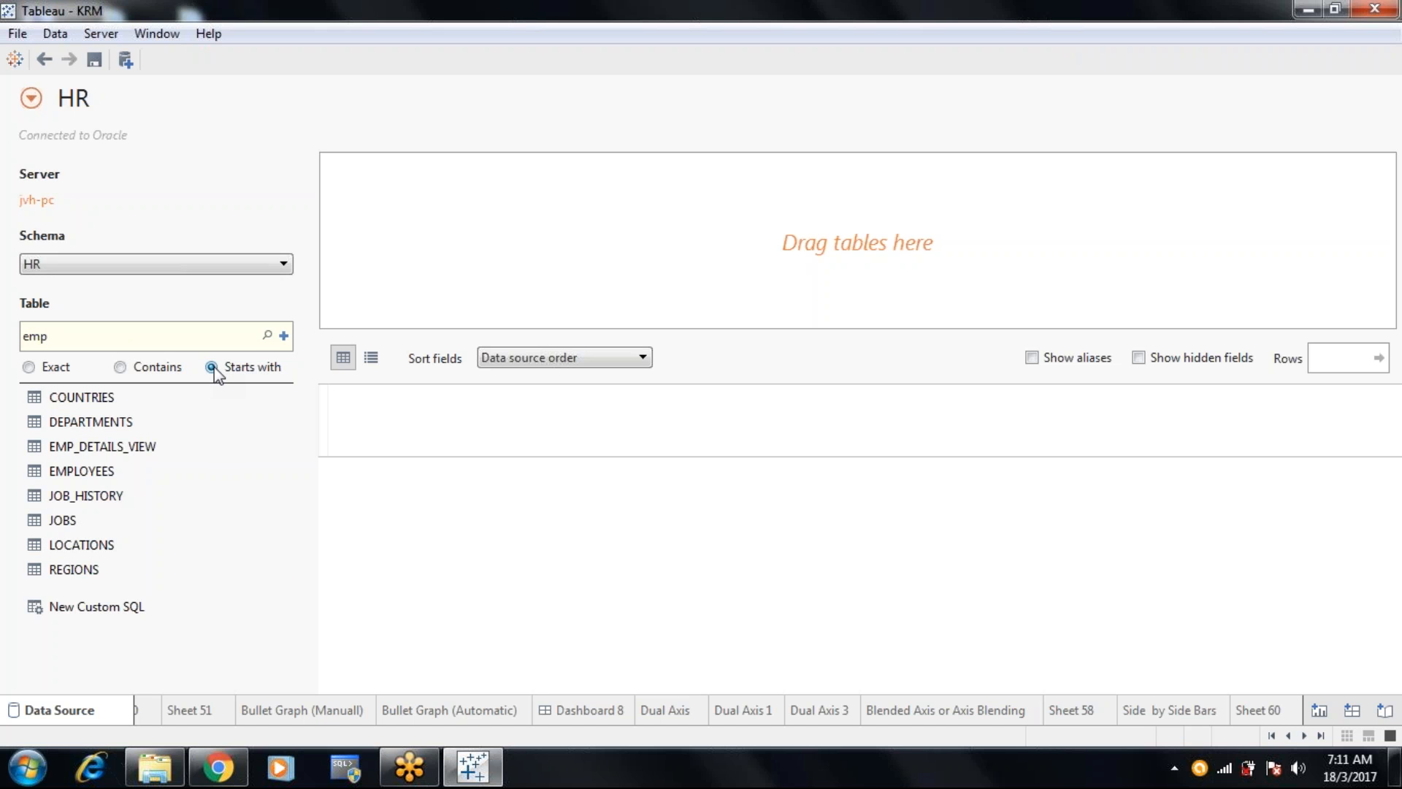
left_click(268, 336)
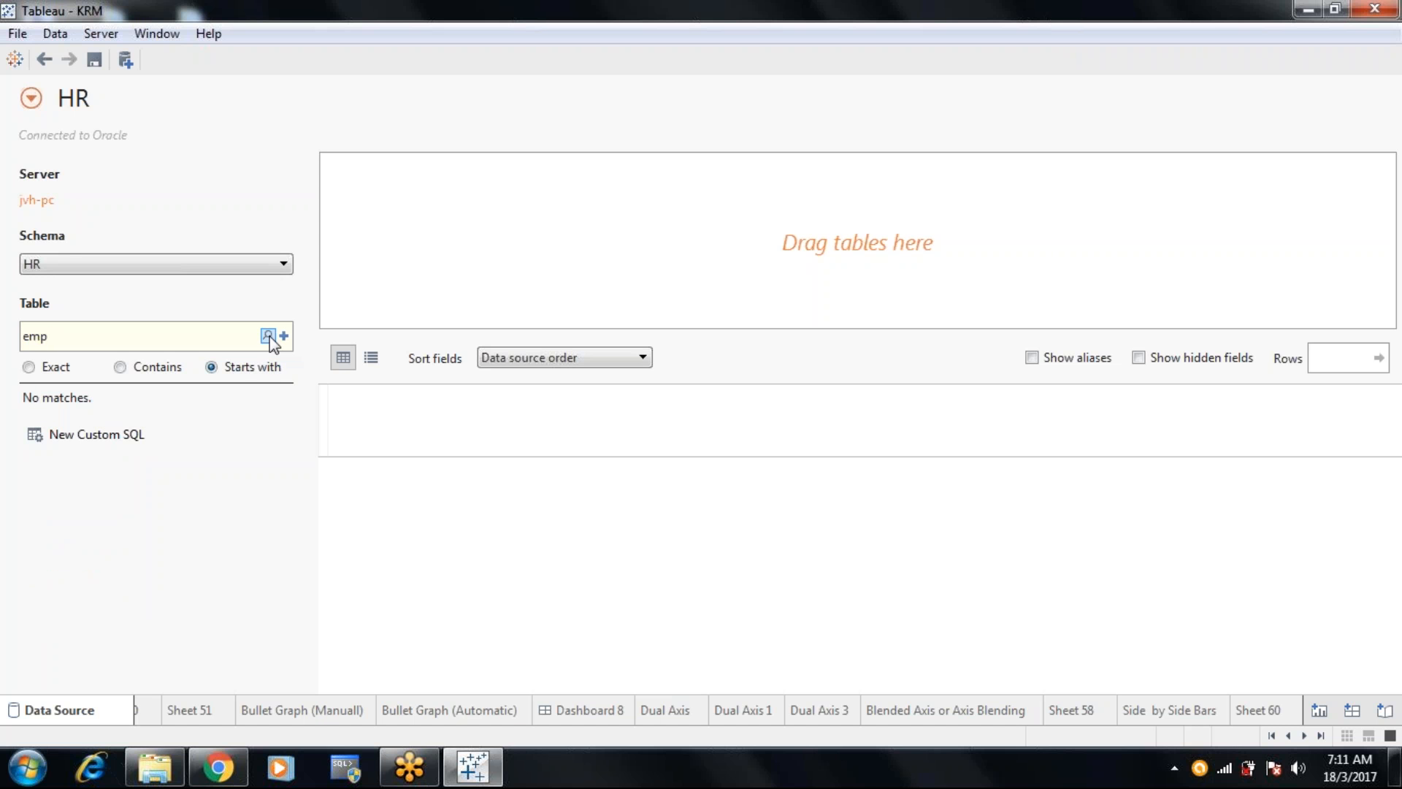
left_click_drag(151, 341, 63, 331)
type("EMP")
left_click(268, 336)
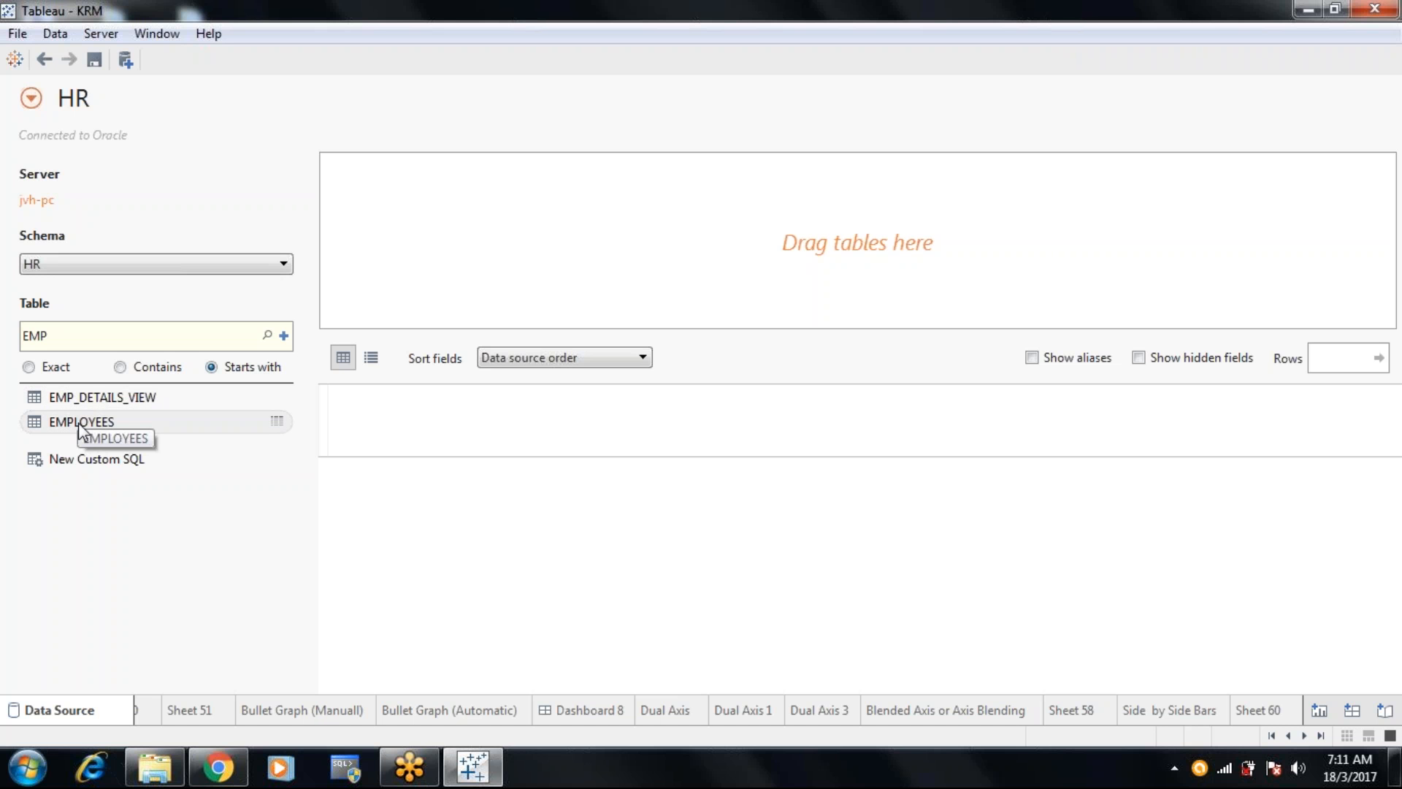
left_click_drag(80, 431, 360, 215)
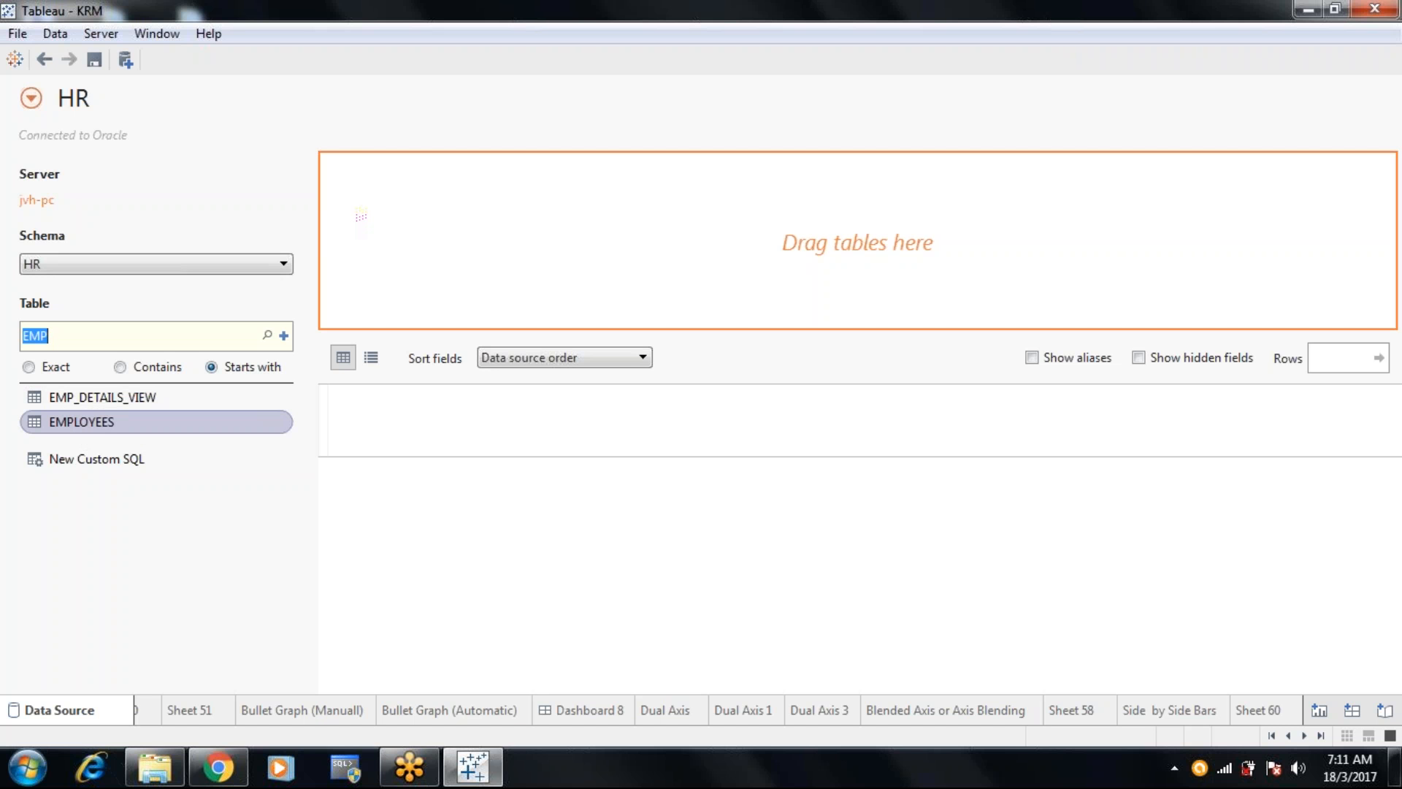
left_click_drag(360, 213, 669, 235)
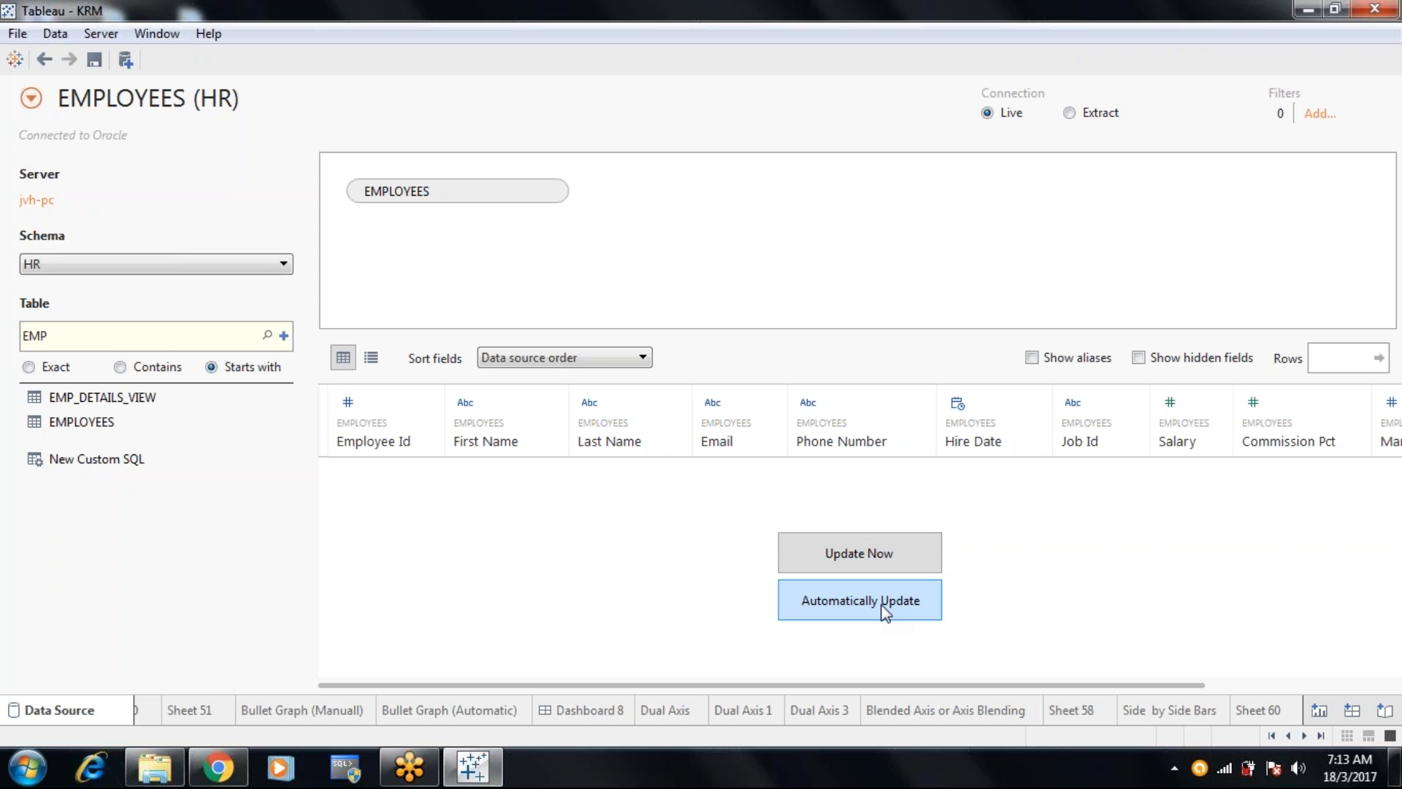
Load the EMPLOYEES data preview, showing its 107 rows
left_click(863, 558)
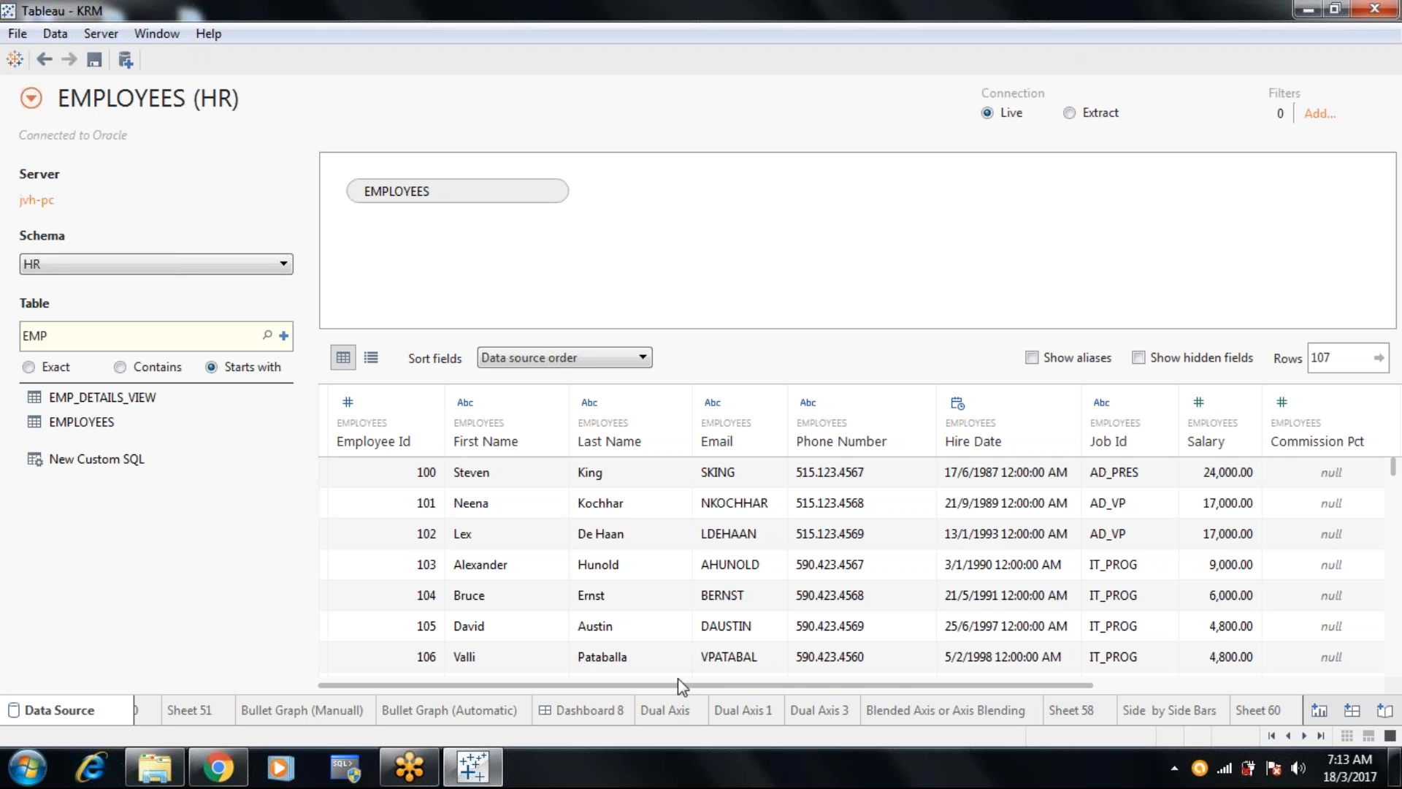
Scroll the EMPLOYEES preview across to Department Id, then return to Sheet 60
scroll(690, 679, "right", 5)
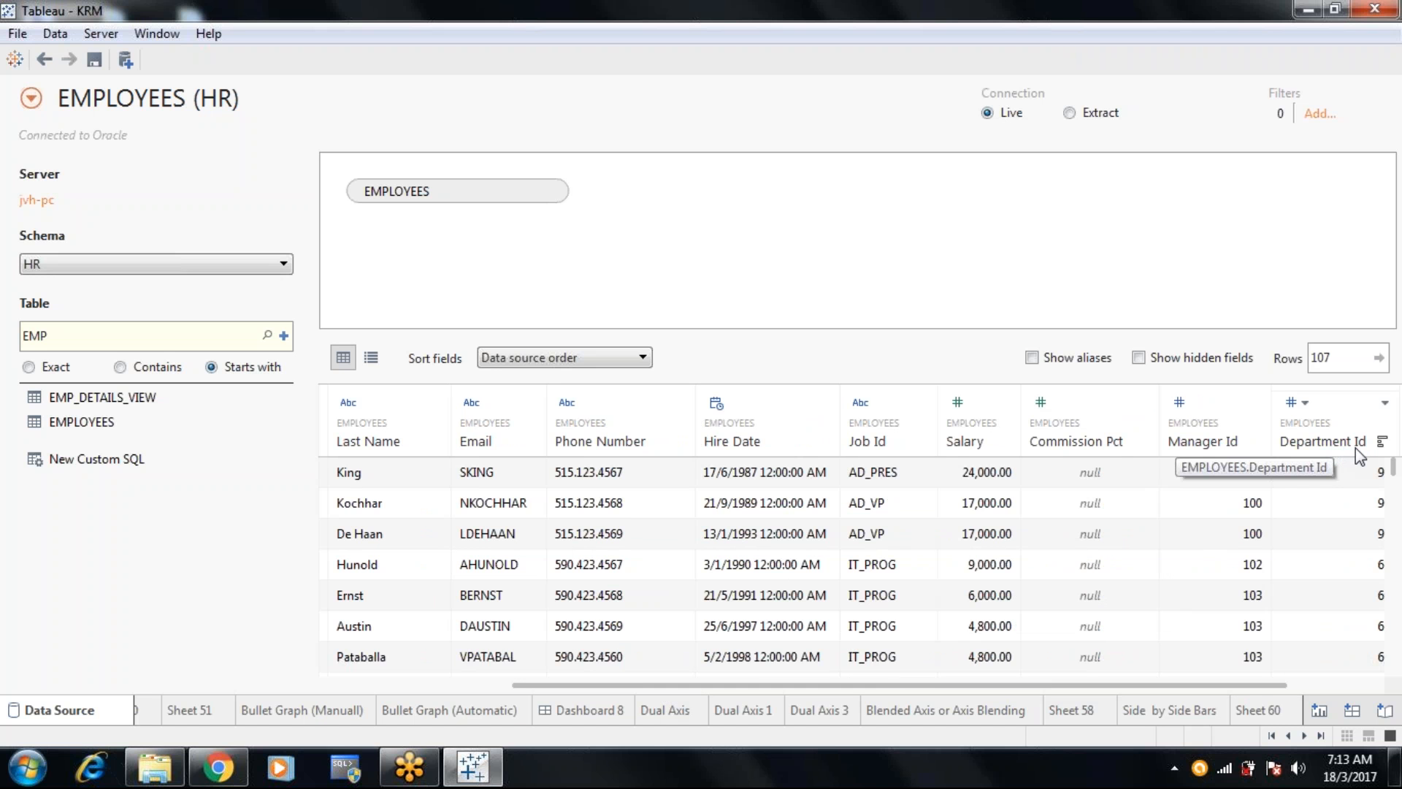
left_click(1250, 712)
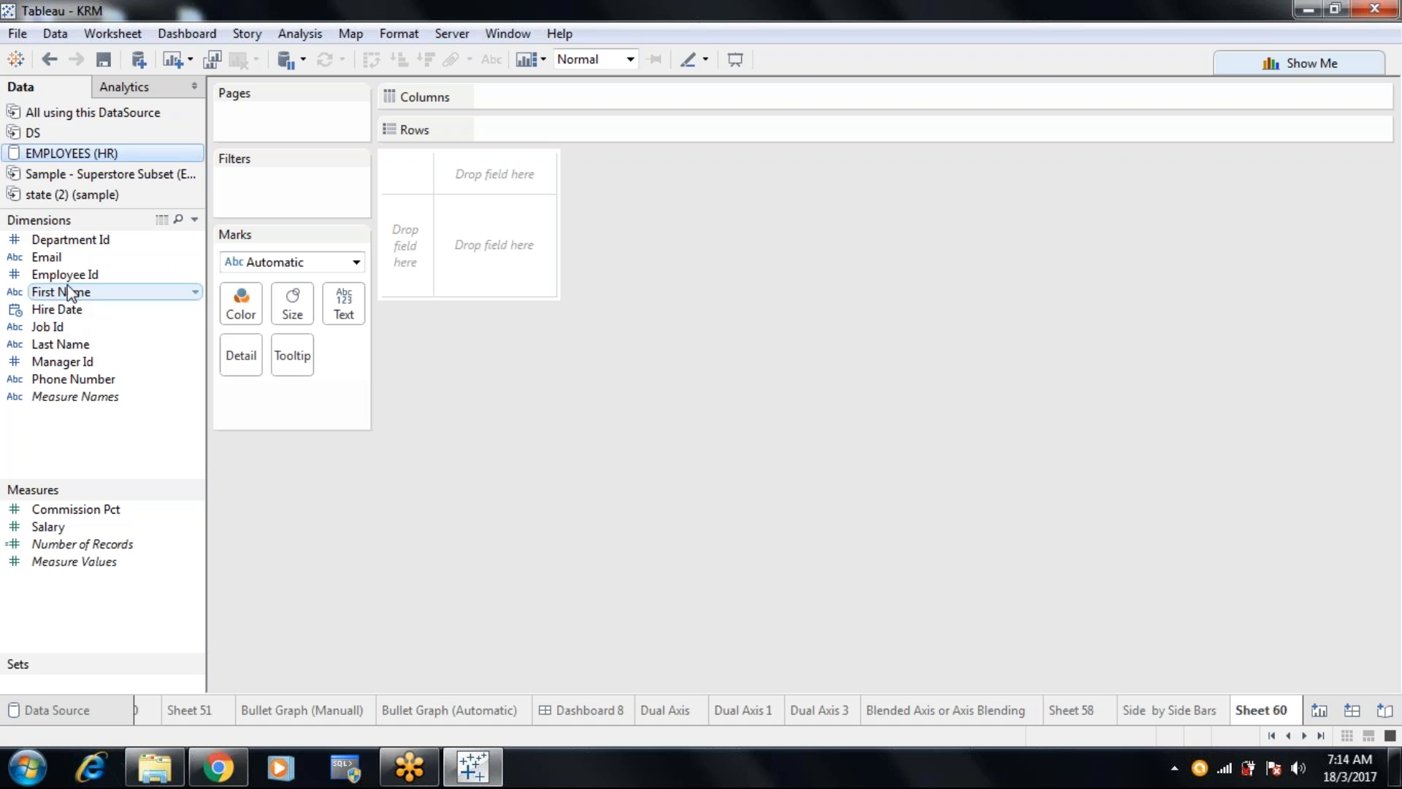
Place First Name and Department Id on Rows to list each employee's department
left_click_drag(62, 295, 503, 133)
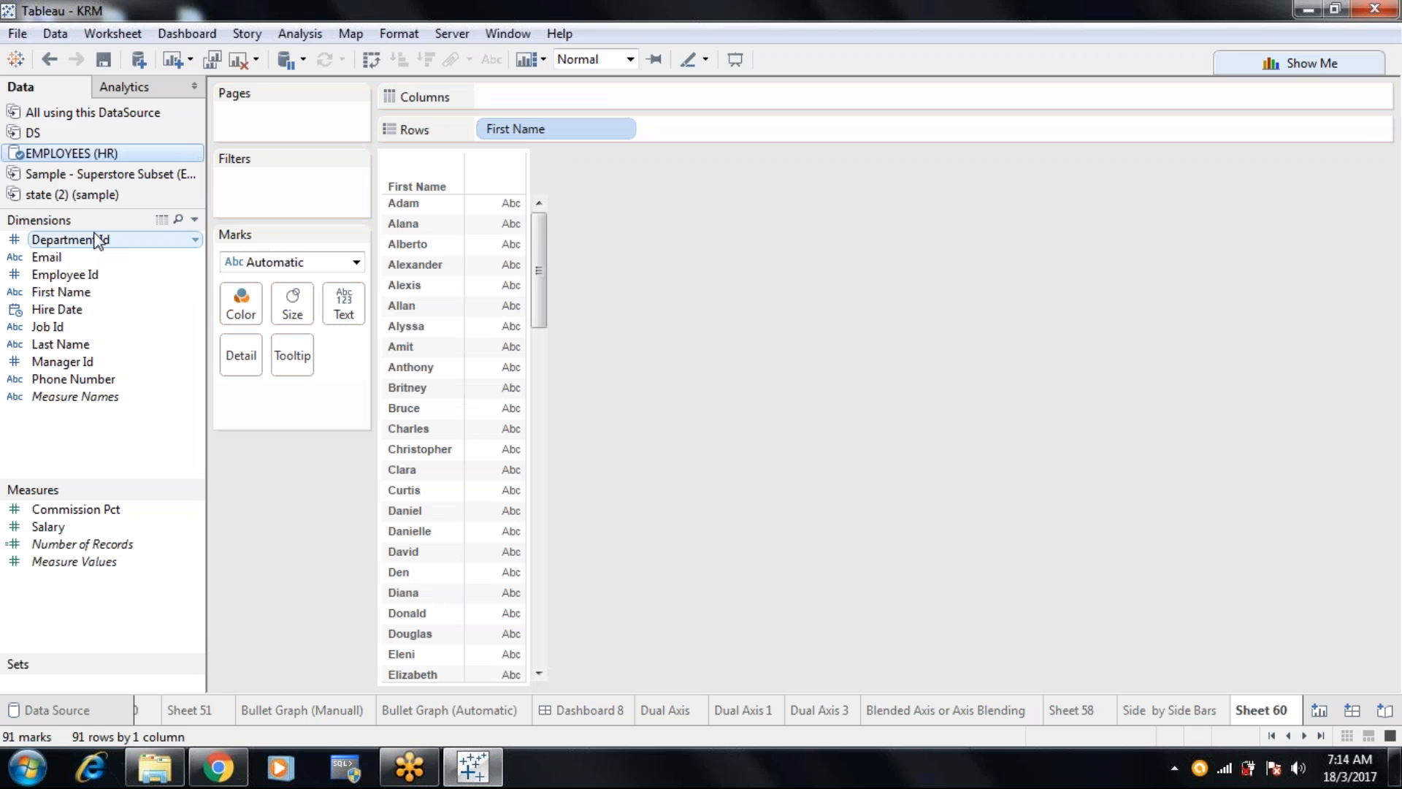
left_click_drag(94, 245, 715, 127)
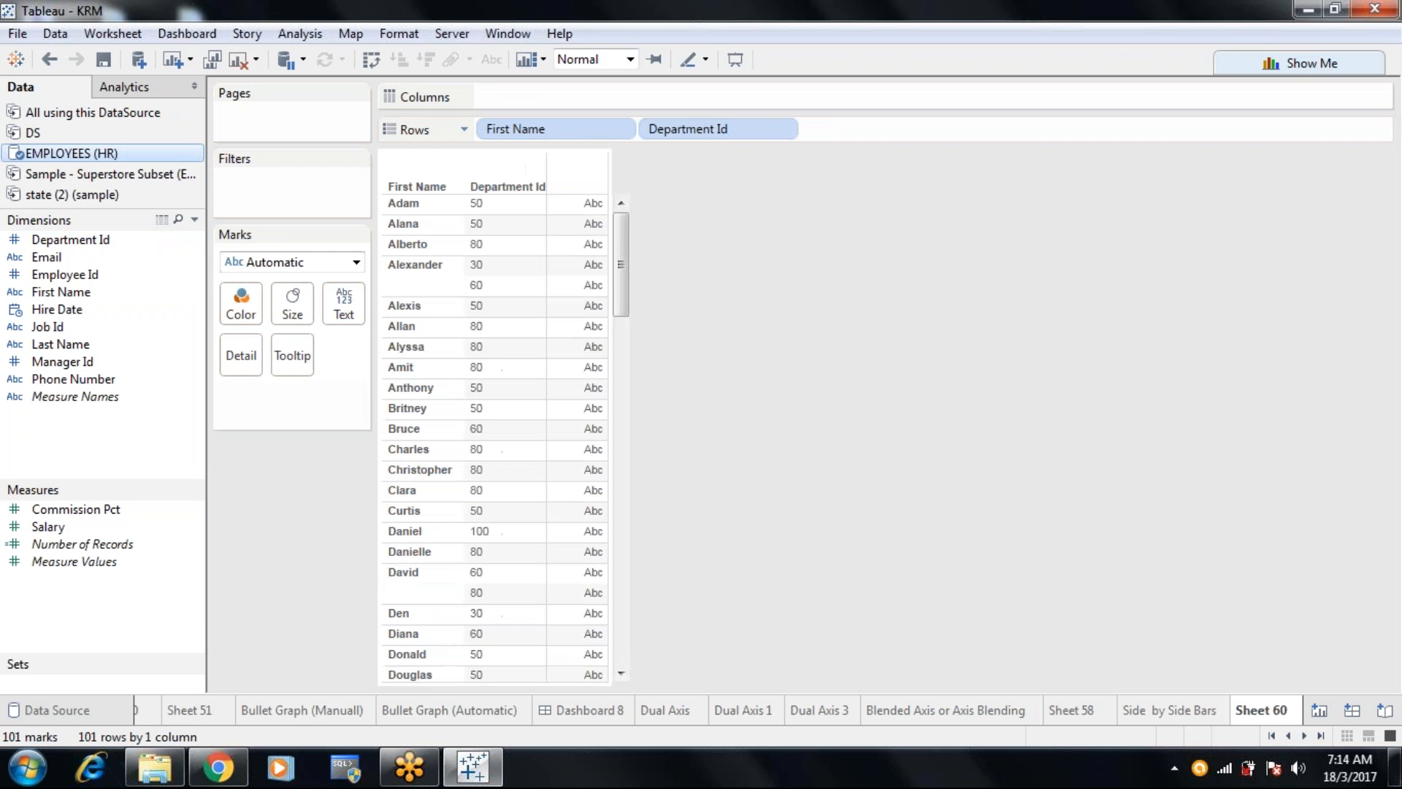
left_click(540, 190)
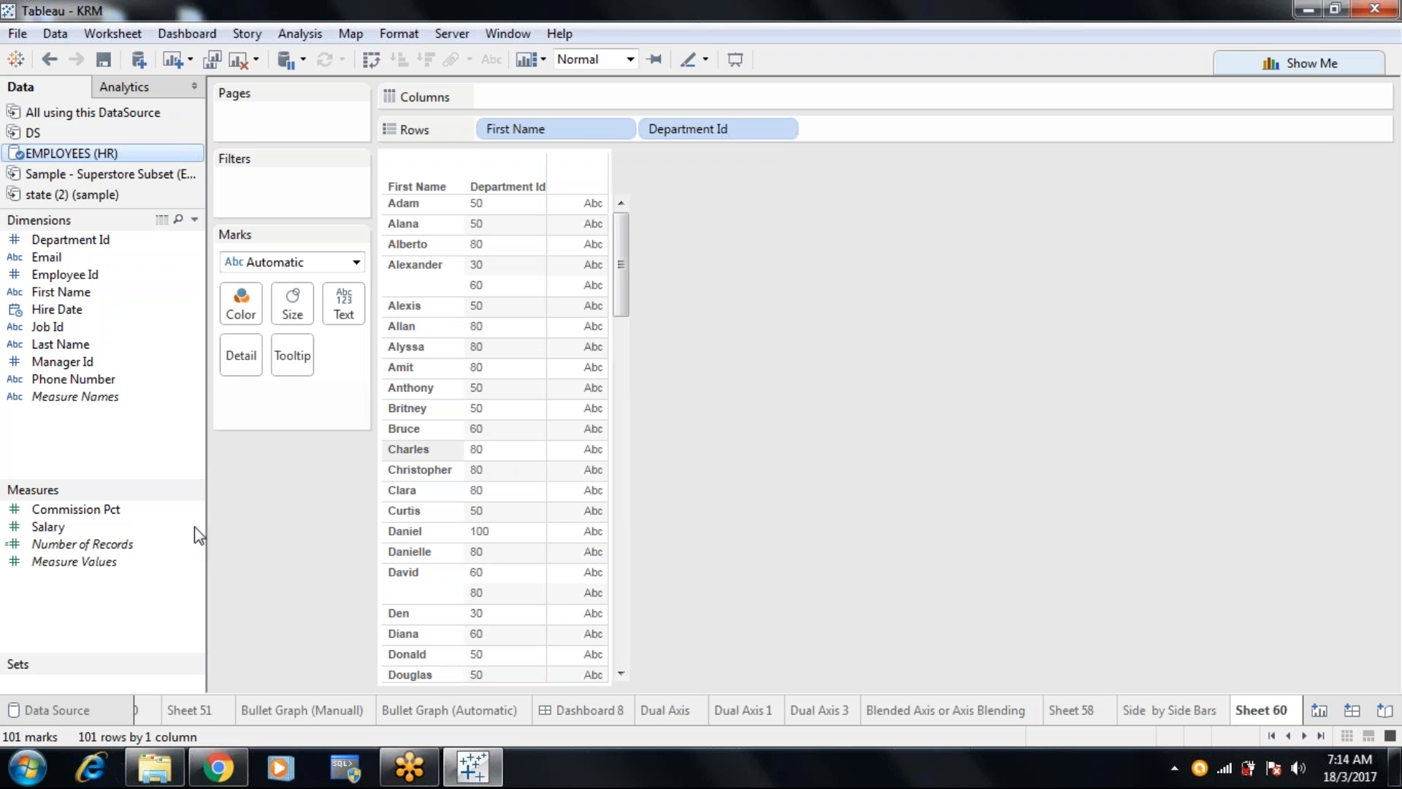
Plot SUM(Salary) as horizontal bars on Columns, then open the Tableau folder from the desktop
left_click_drag(161, 528, 560, 86)
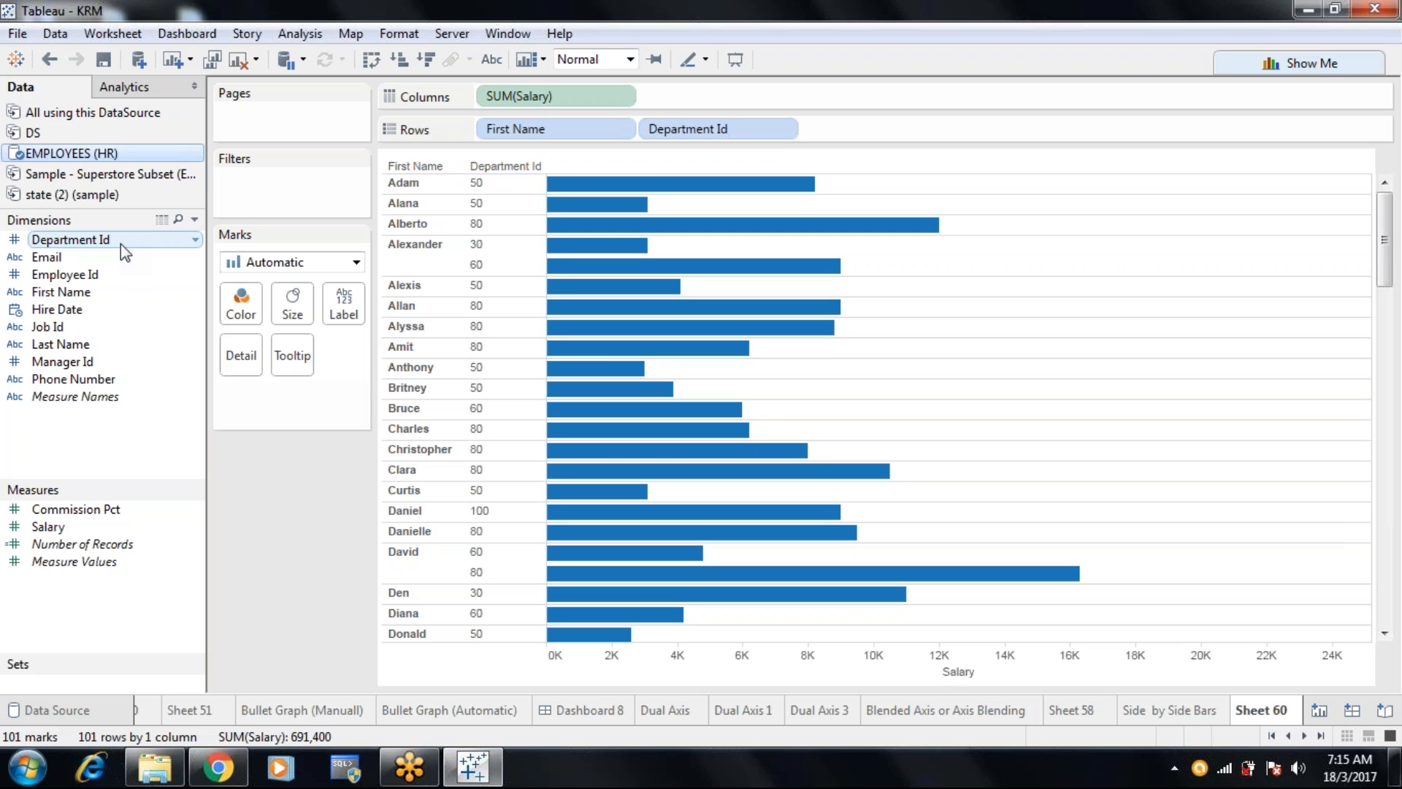
key("super+d")
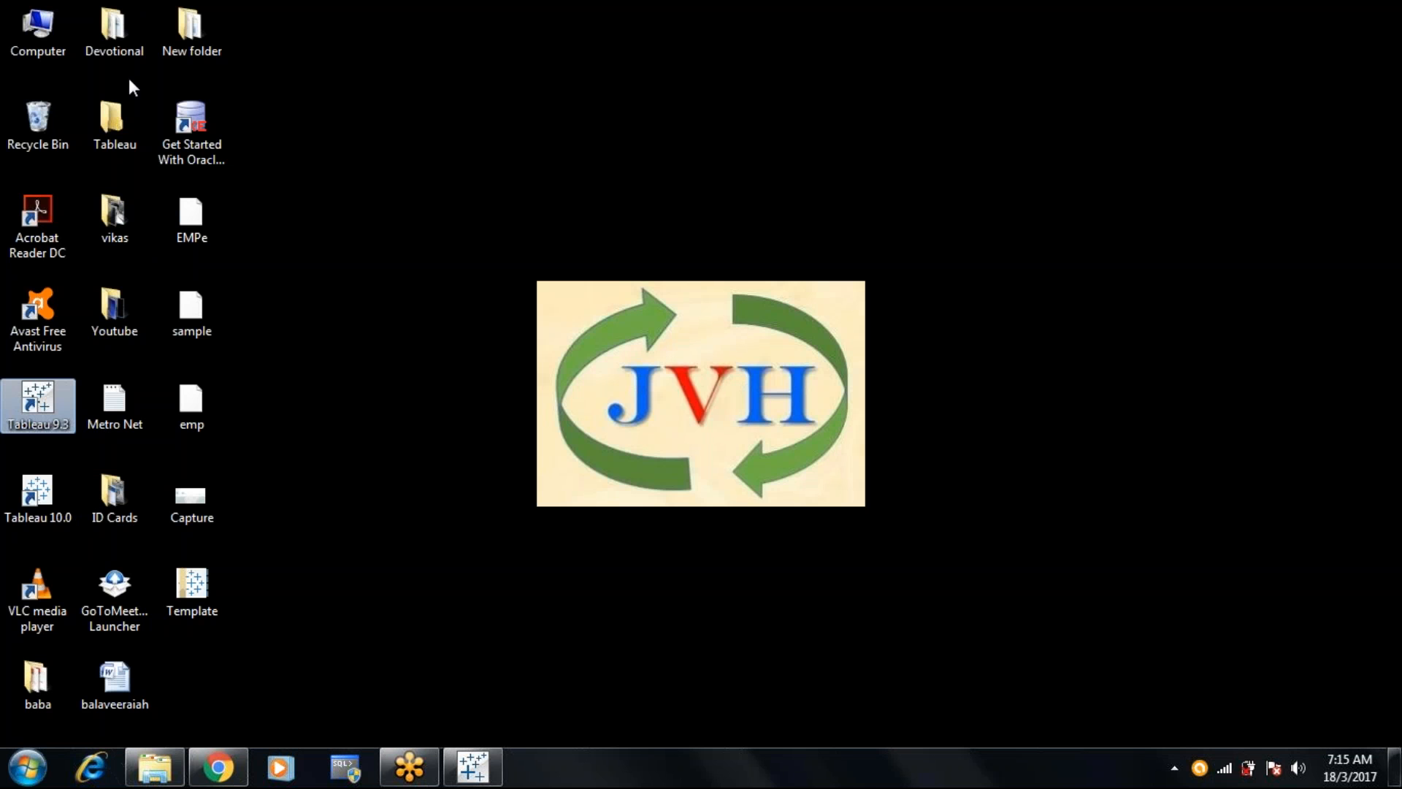
double_click(115, 116)
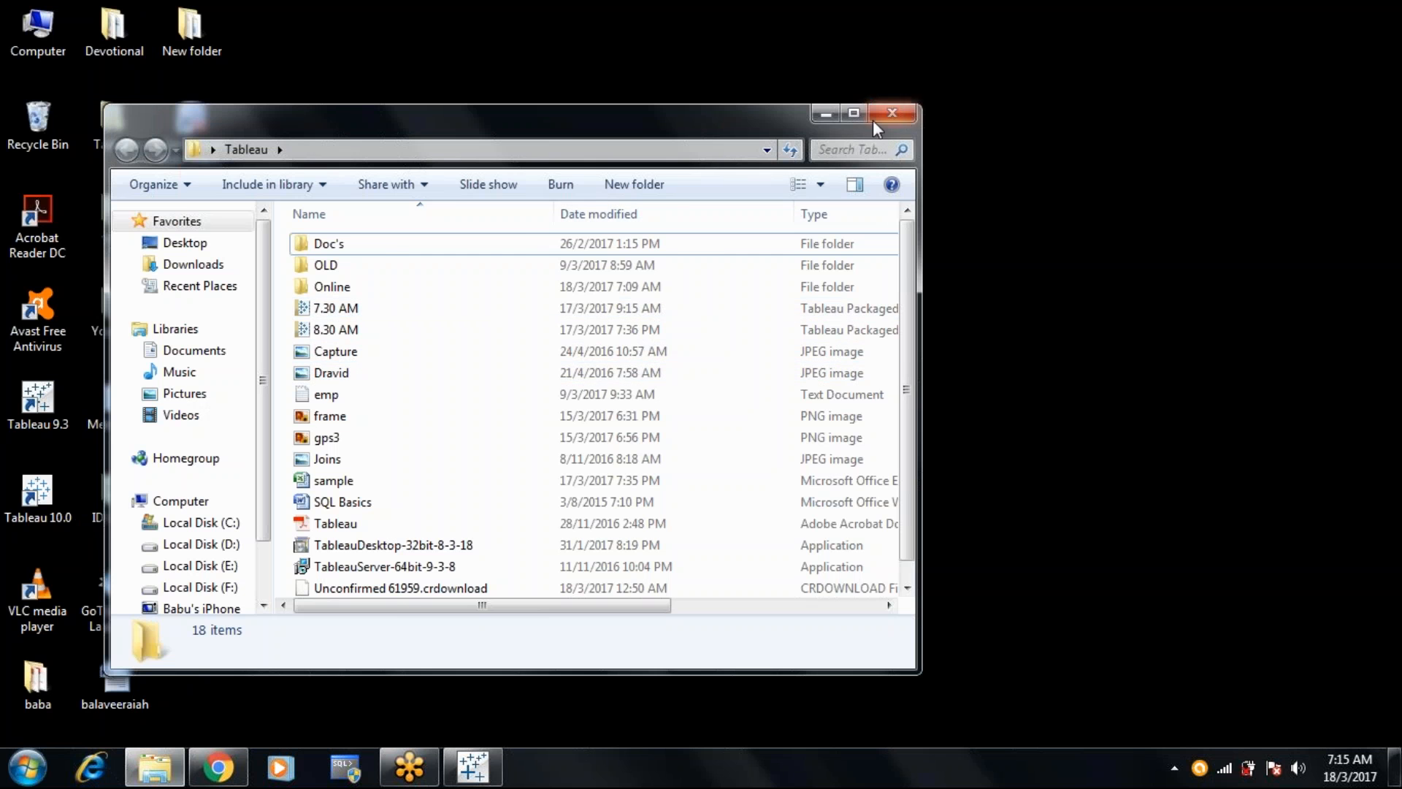
Maximize the Tableau folder window and open the sample workbook in Excel
left_click(855, 111)
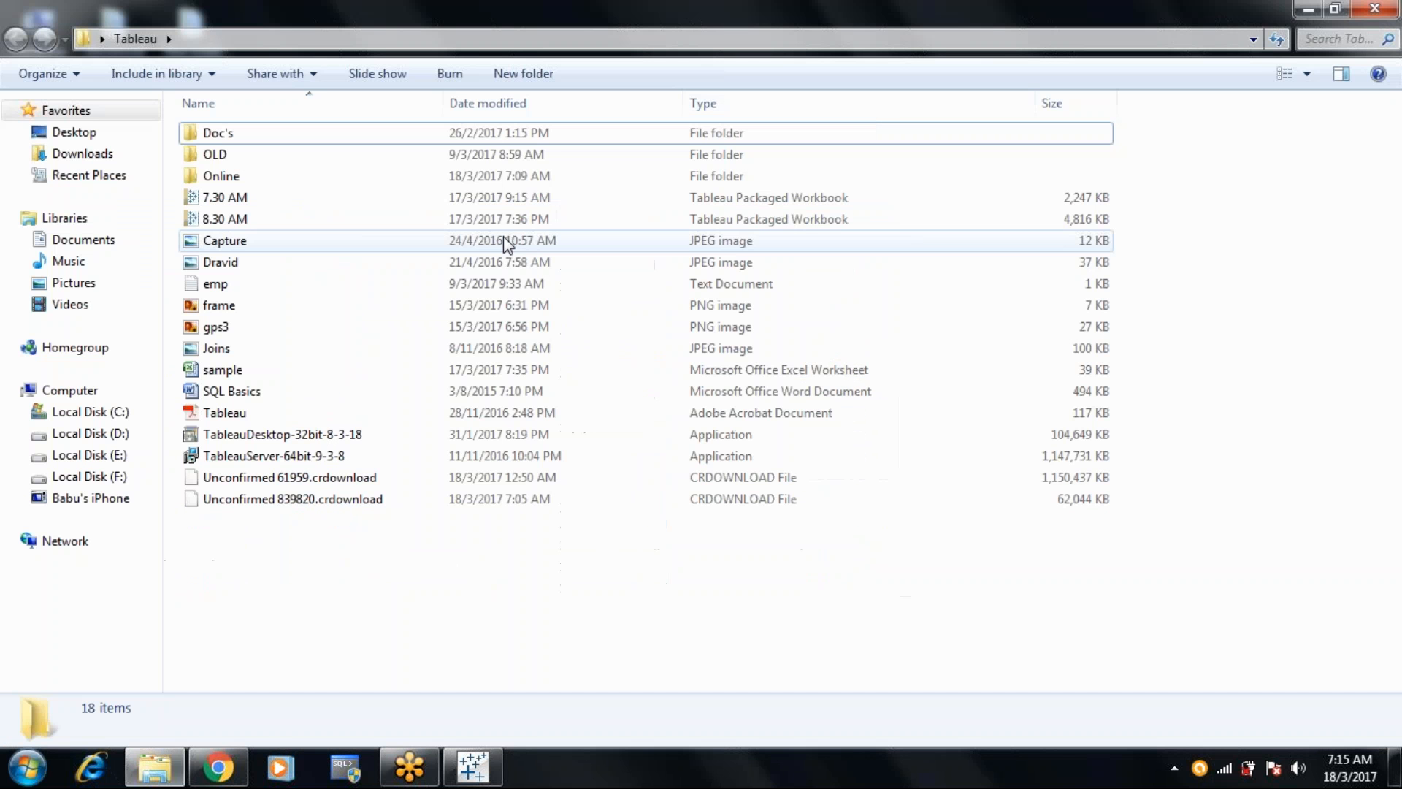
left_click(213, 370)
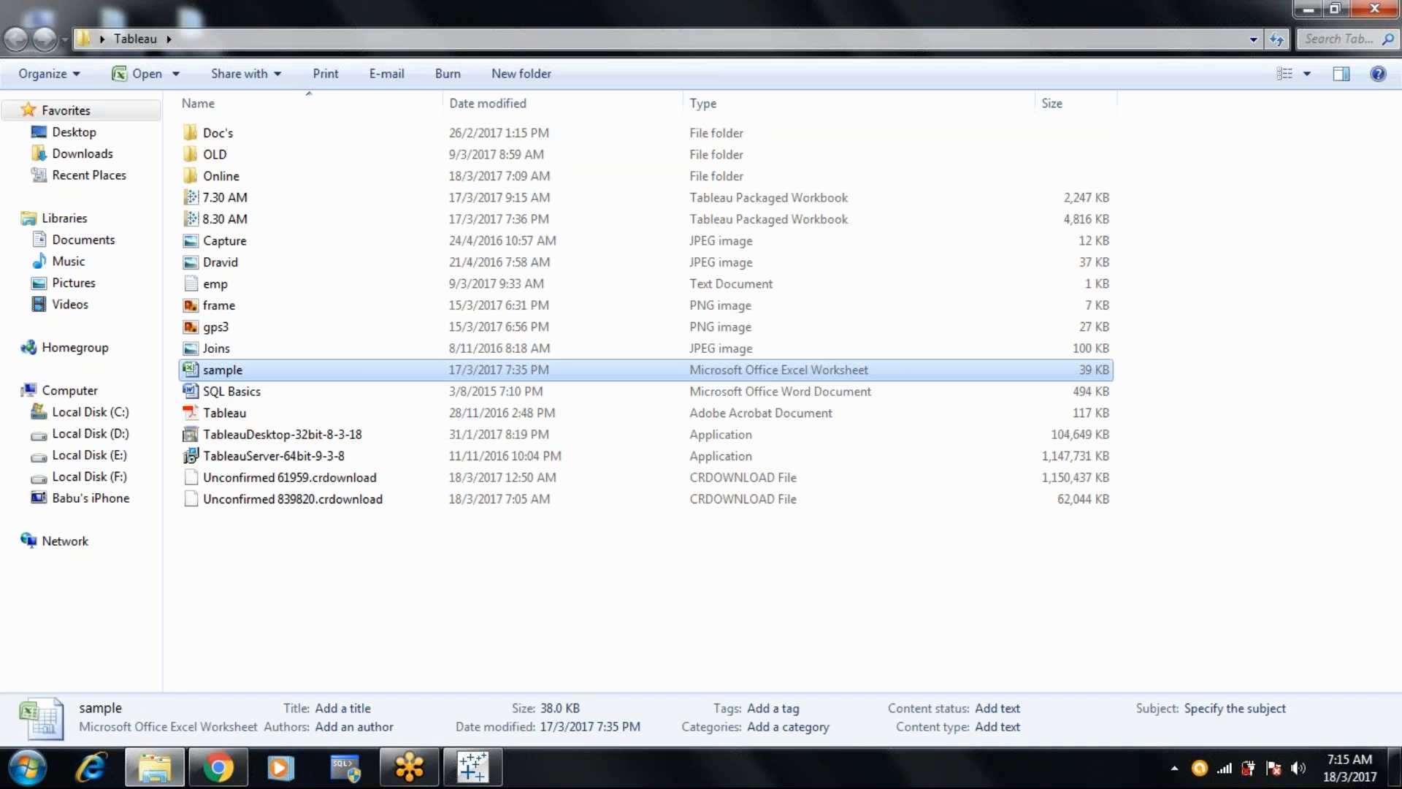
double_click(214, 371)
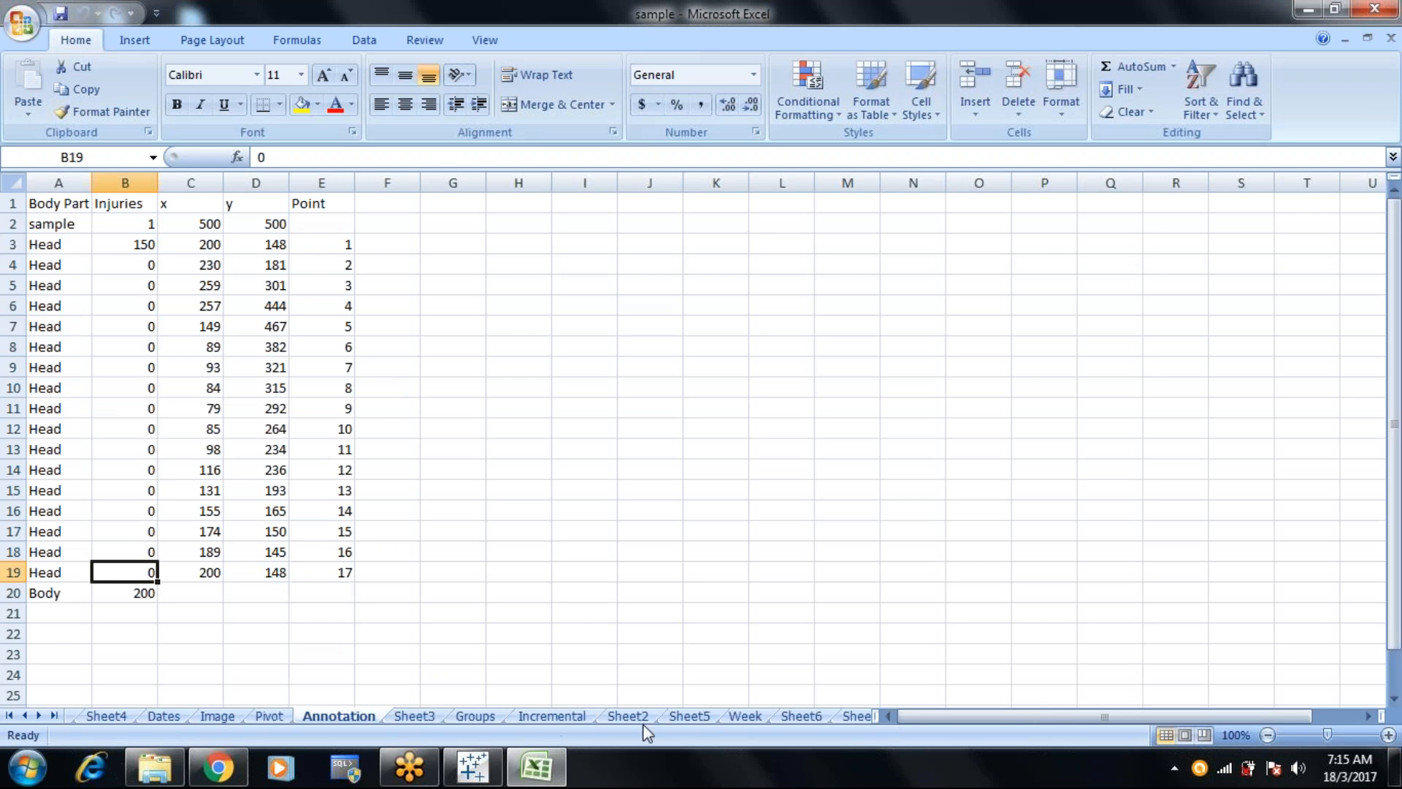
On the DEPARTMENTS sheet, rename the A1 header to 'Department Id'
left_click(39, 716)
left_click(39, 715)
left_click(622, 717)
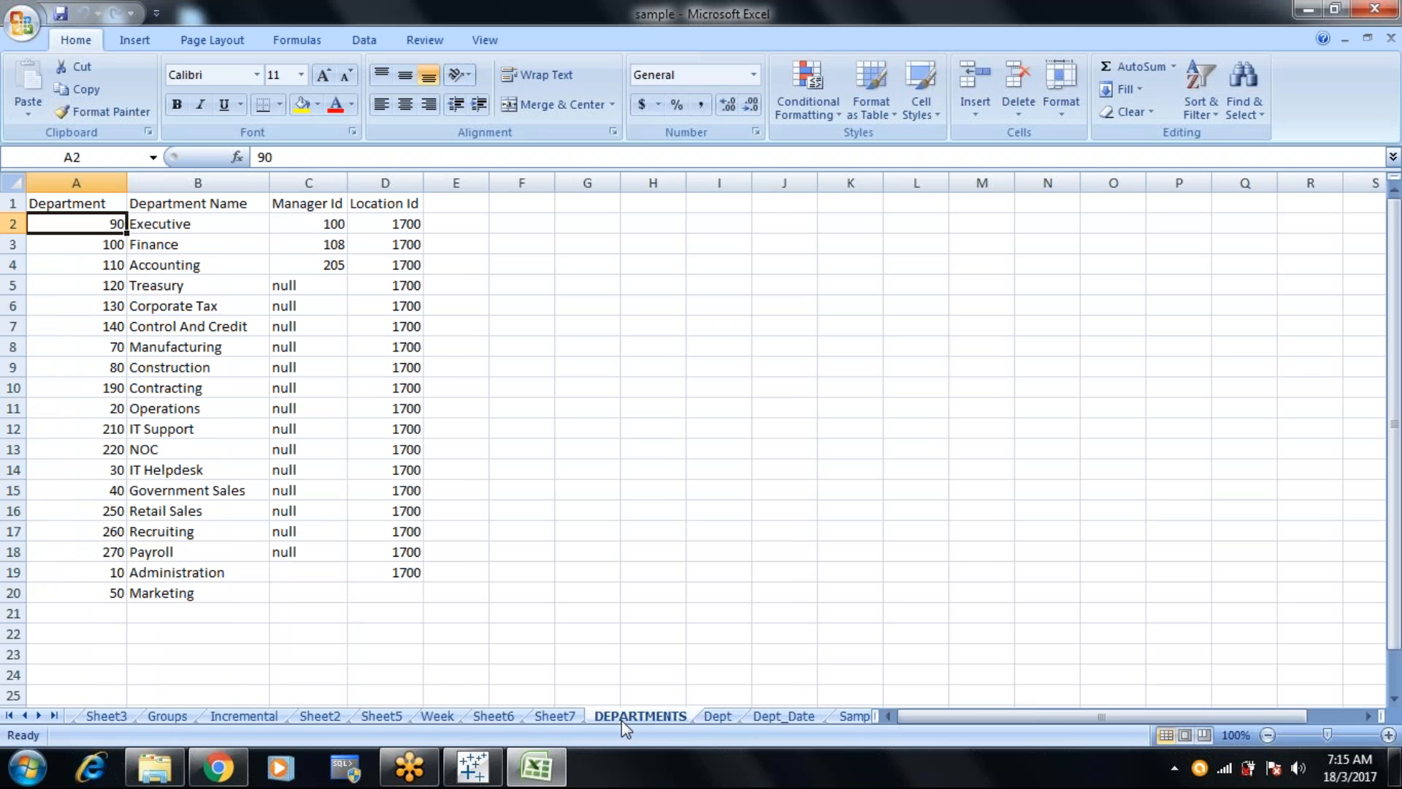
double_click(108, 206)
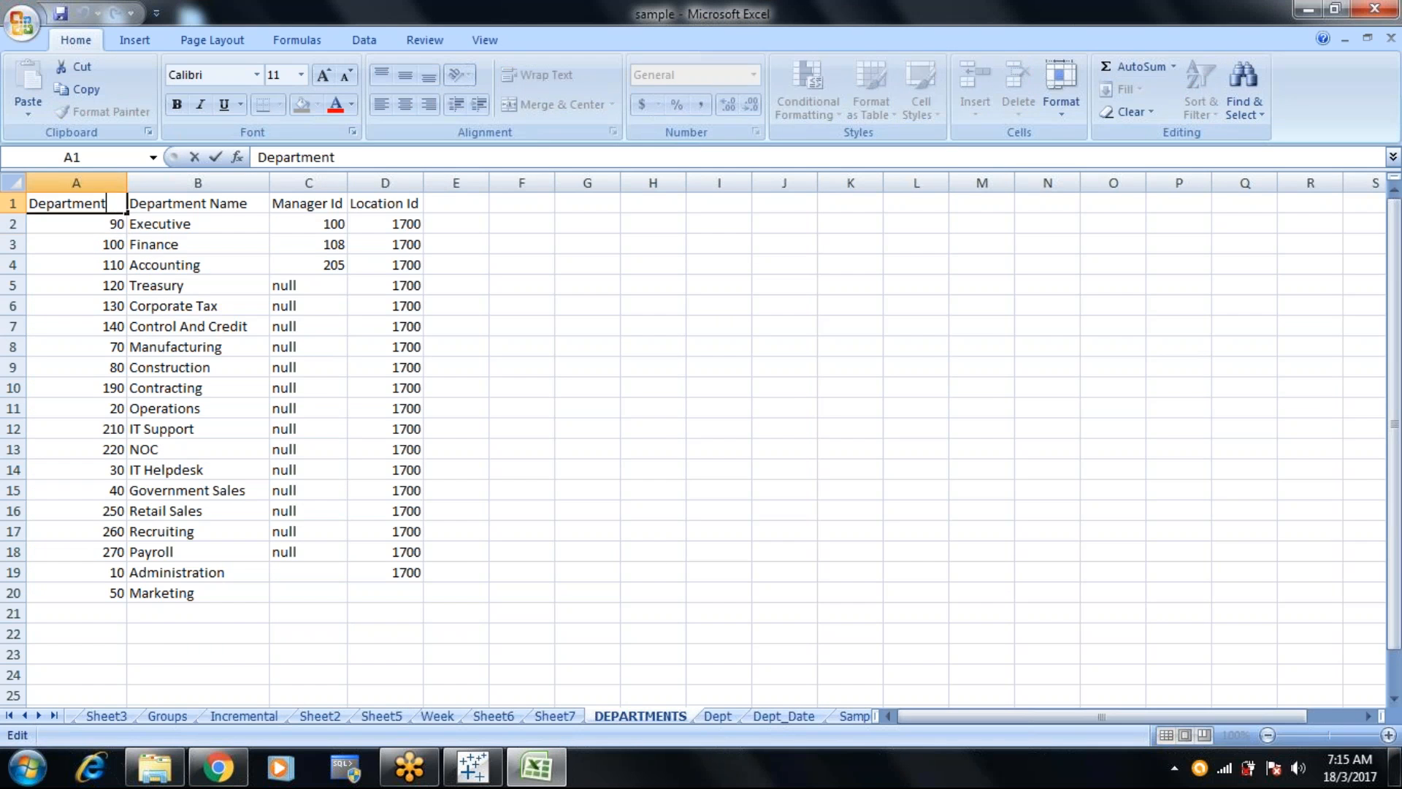
type("iD")
key("BackSpace")
key("BackSpace")
key("BackSpace")
type("Id")
left_click(76, 347)
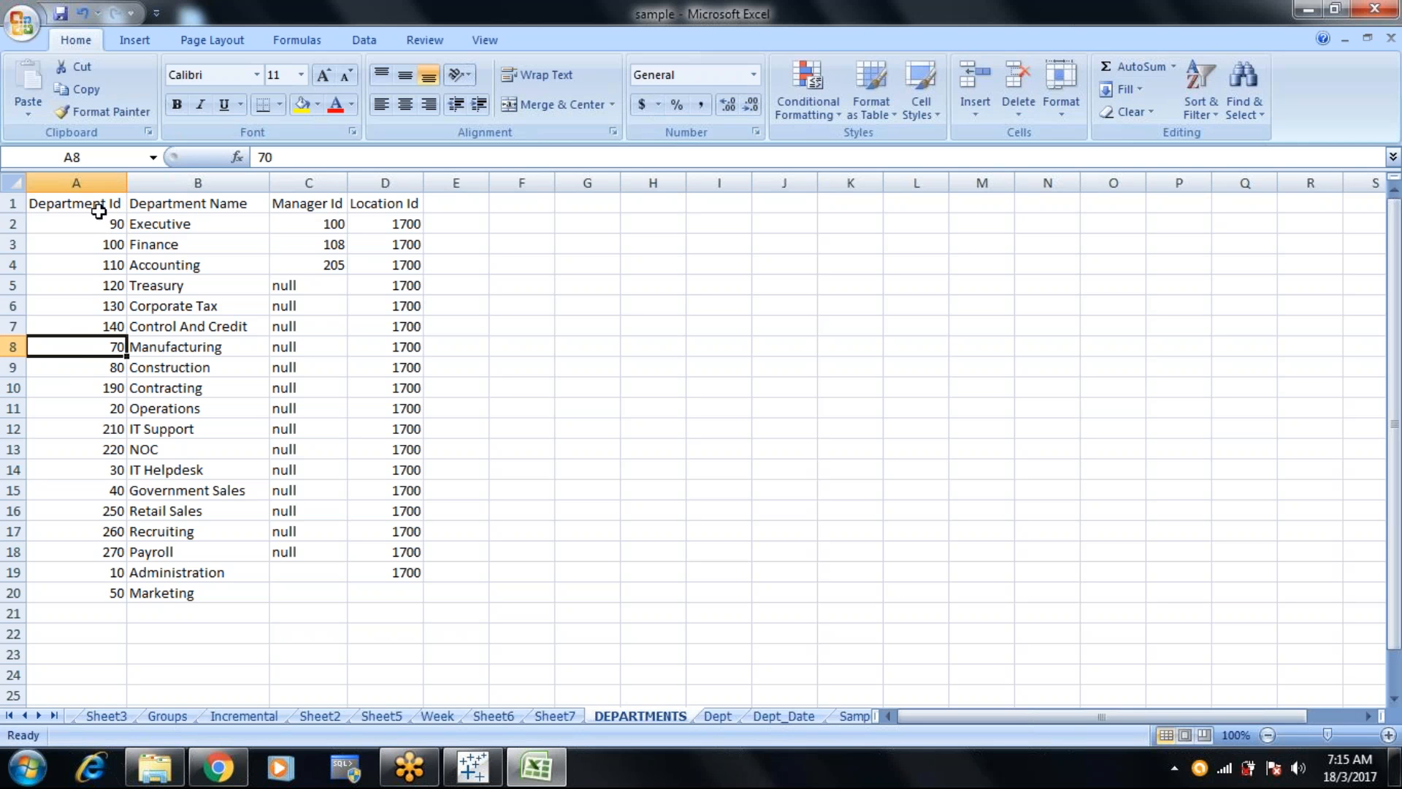
Check the Department Name, Manager Id and Location Id headers, then save the workbook
left_click(156, 204)
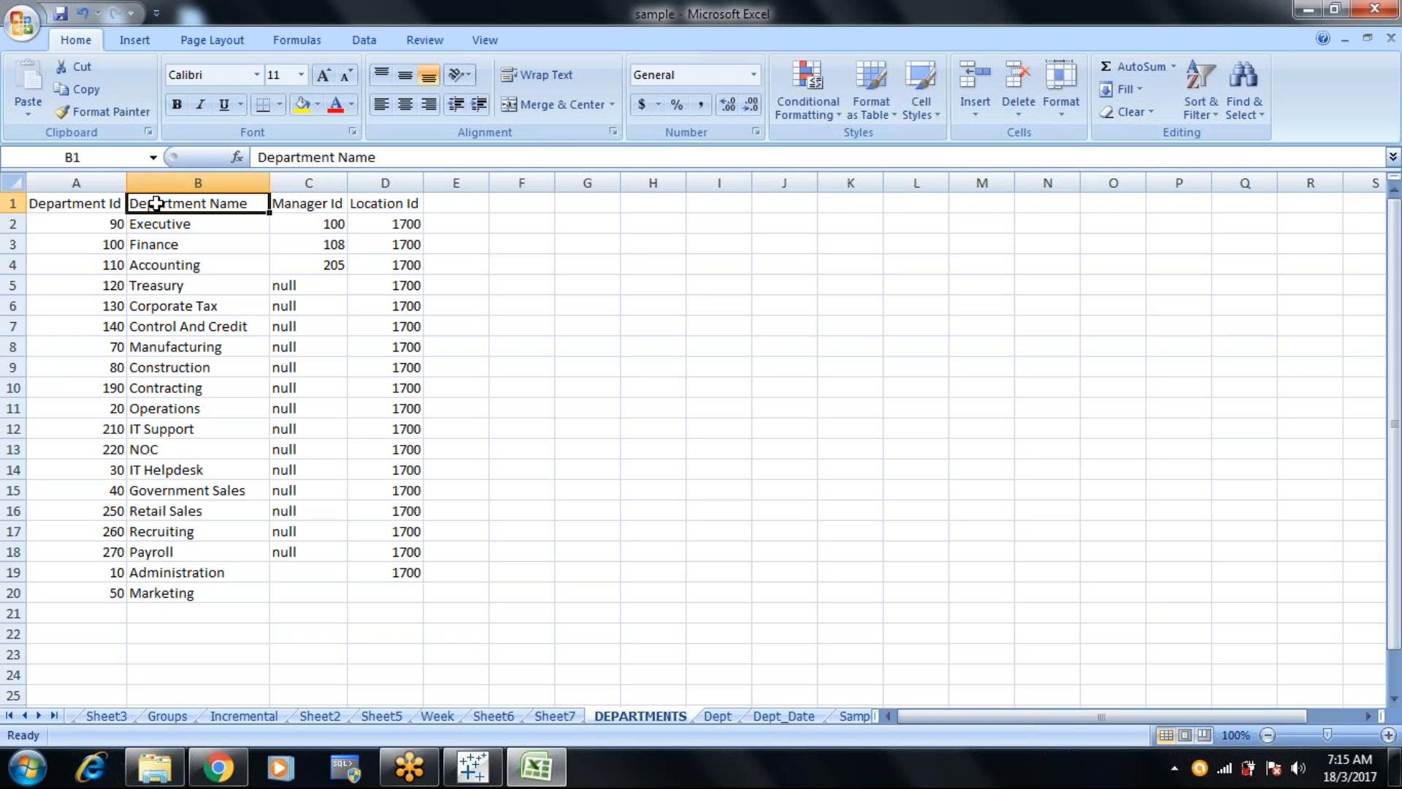
key("Right")
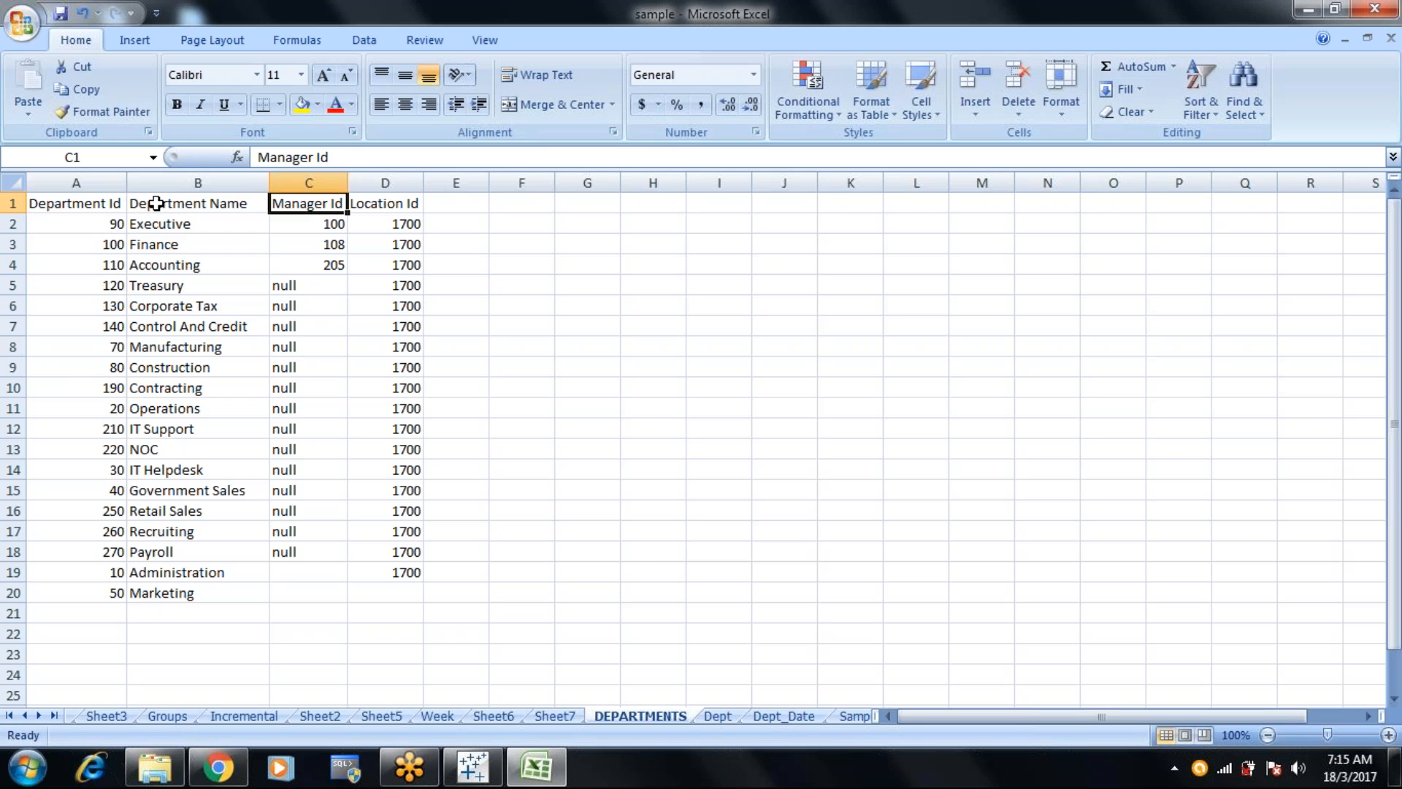
key("Right")
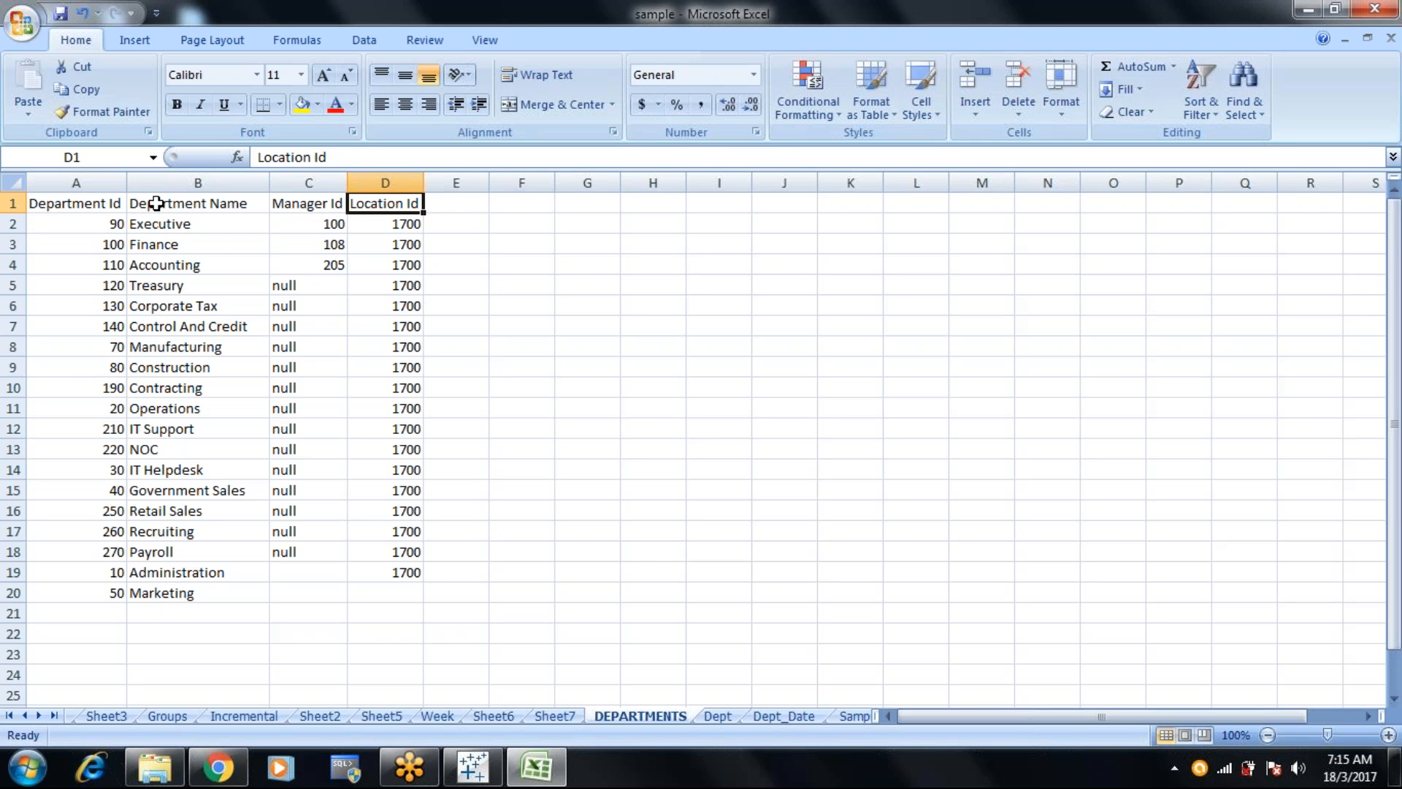
left_click(61, 13)
Back in Tableau, add a new Excel data source pointing to the sample workbook
left_click(469, 781)
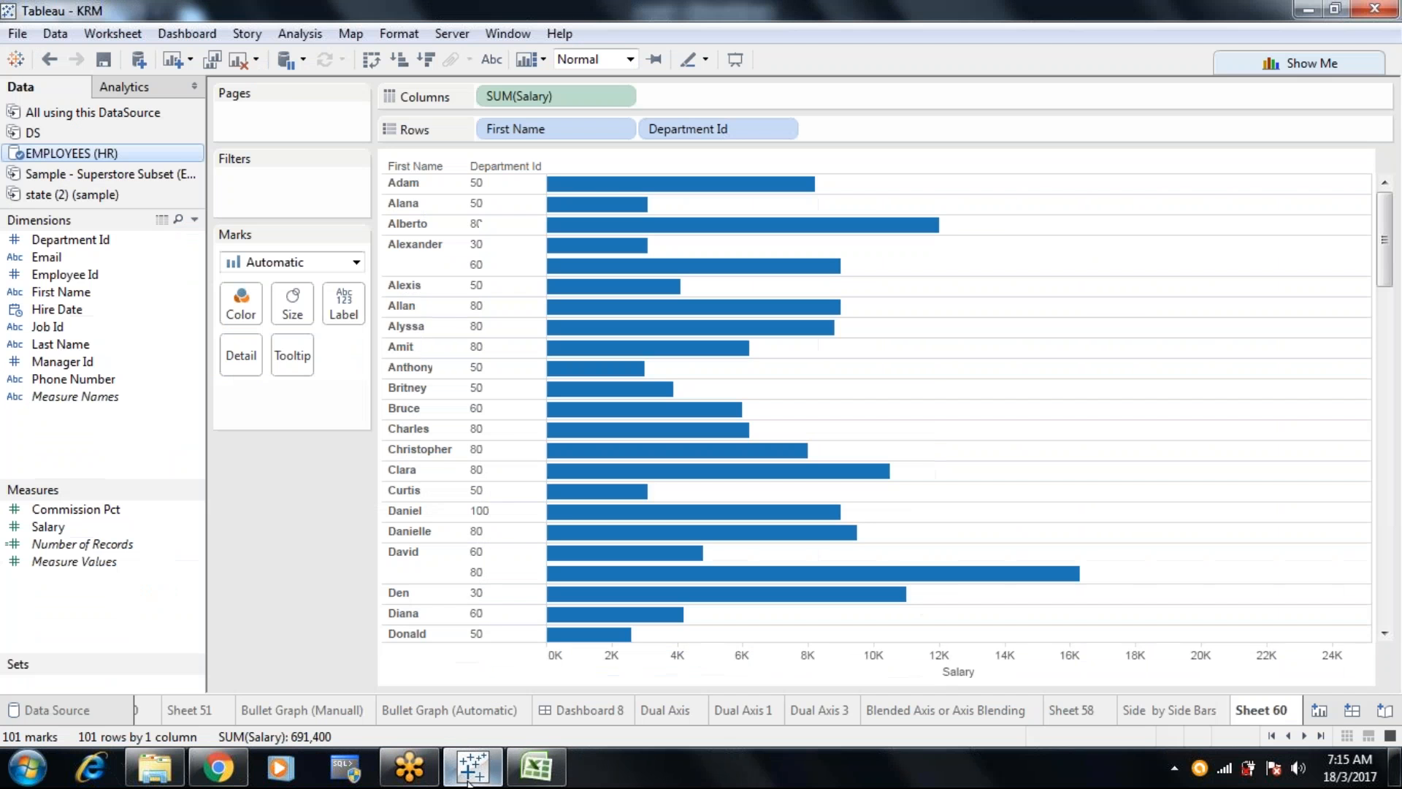
left_click(136, 60)
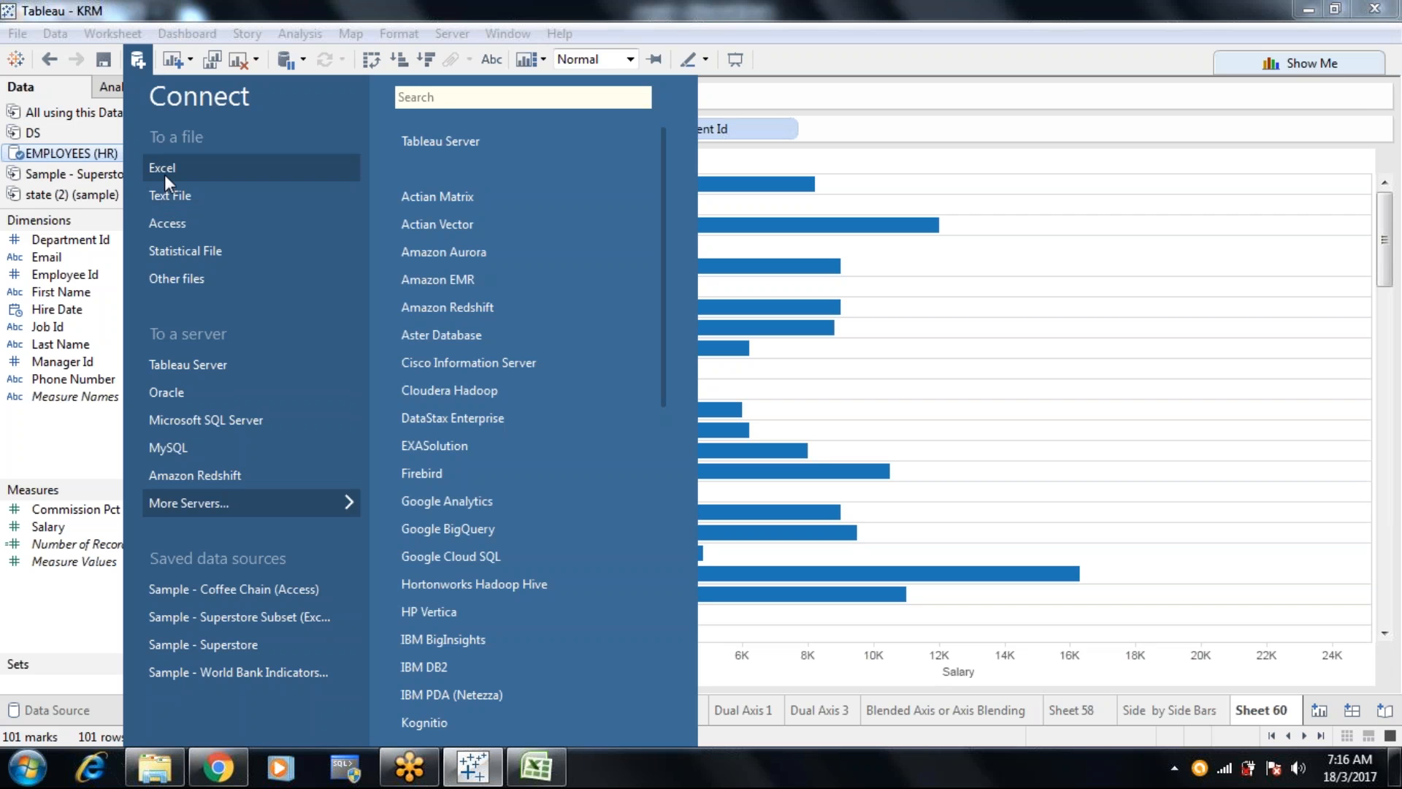
left_click(164, 174)
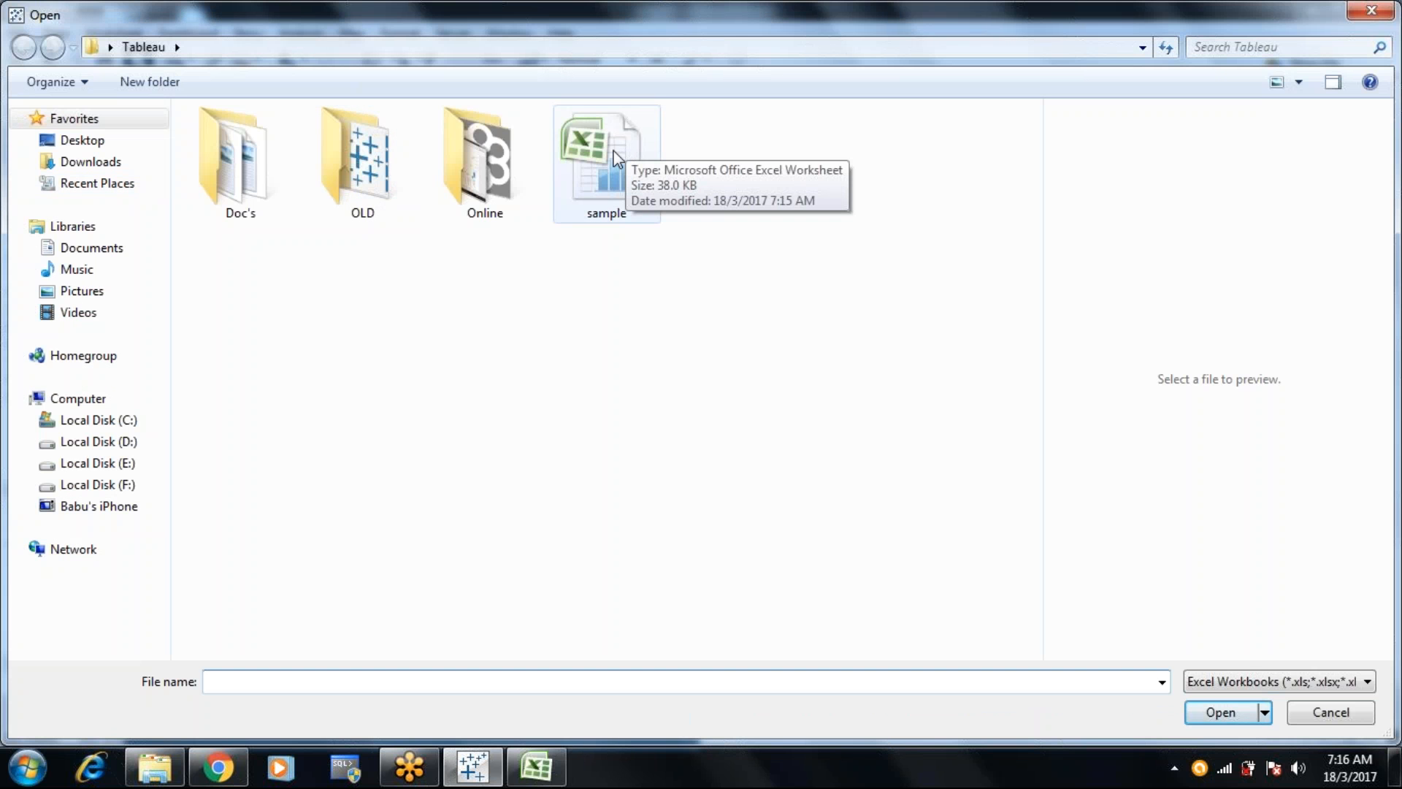
double_click(612, 150)
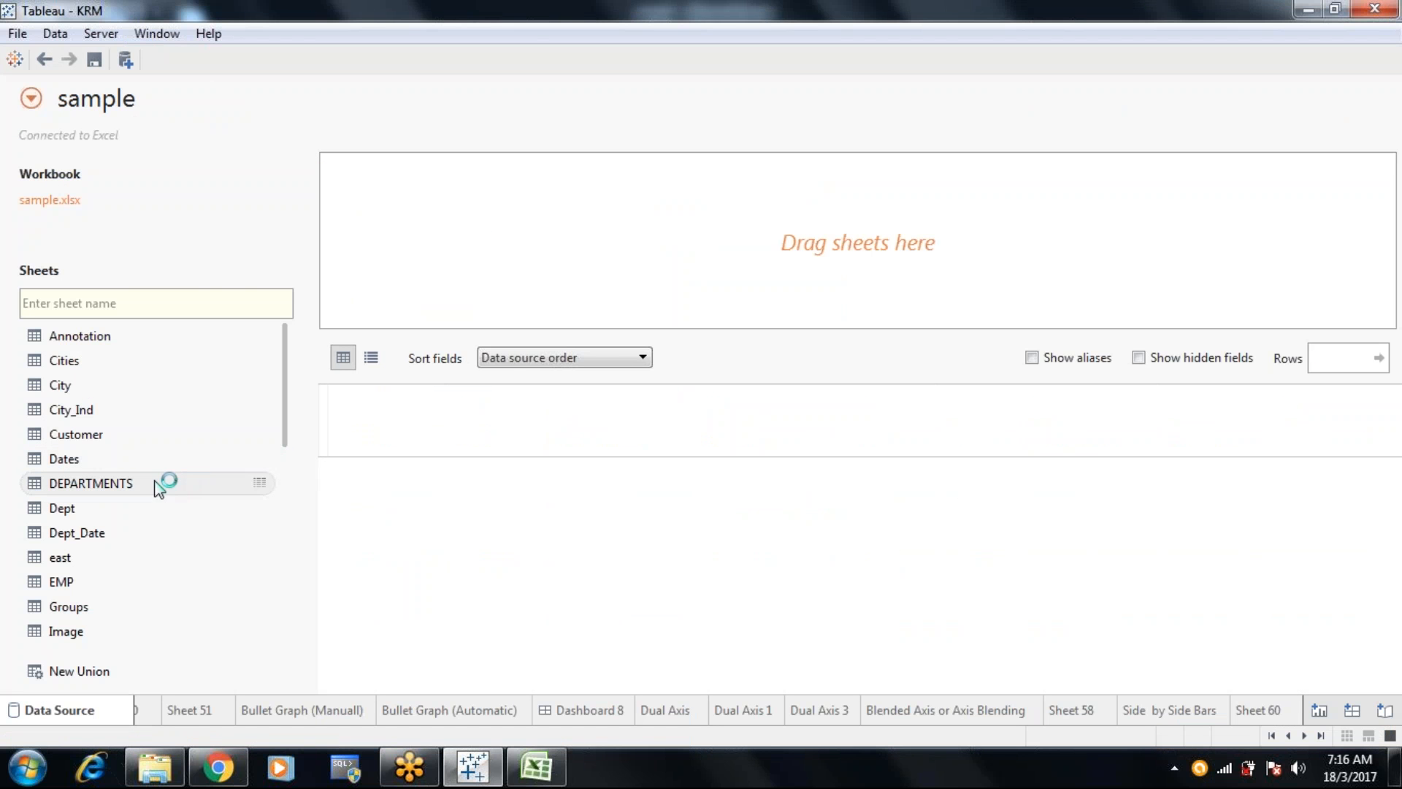
Use the DEPARTMENTS sheet as the new source's table, then return to the Sheet 60 salary chart
left_click_drag(129, 489, 452, 251)
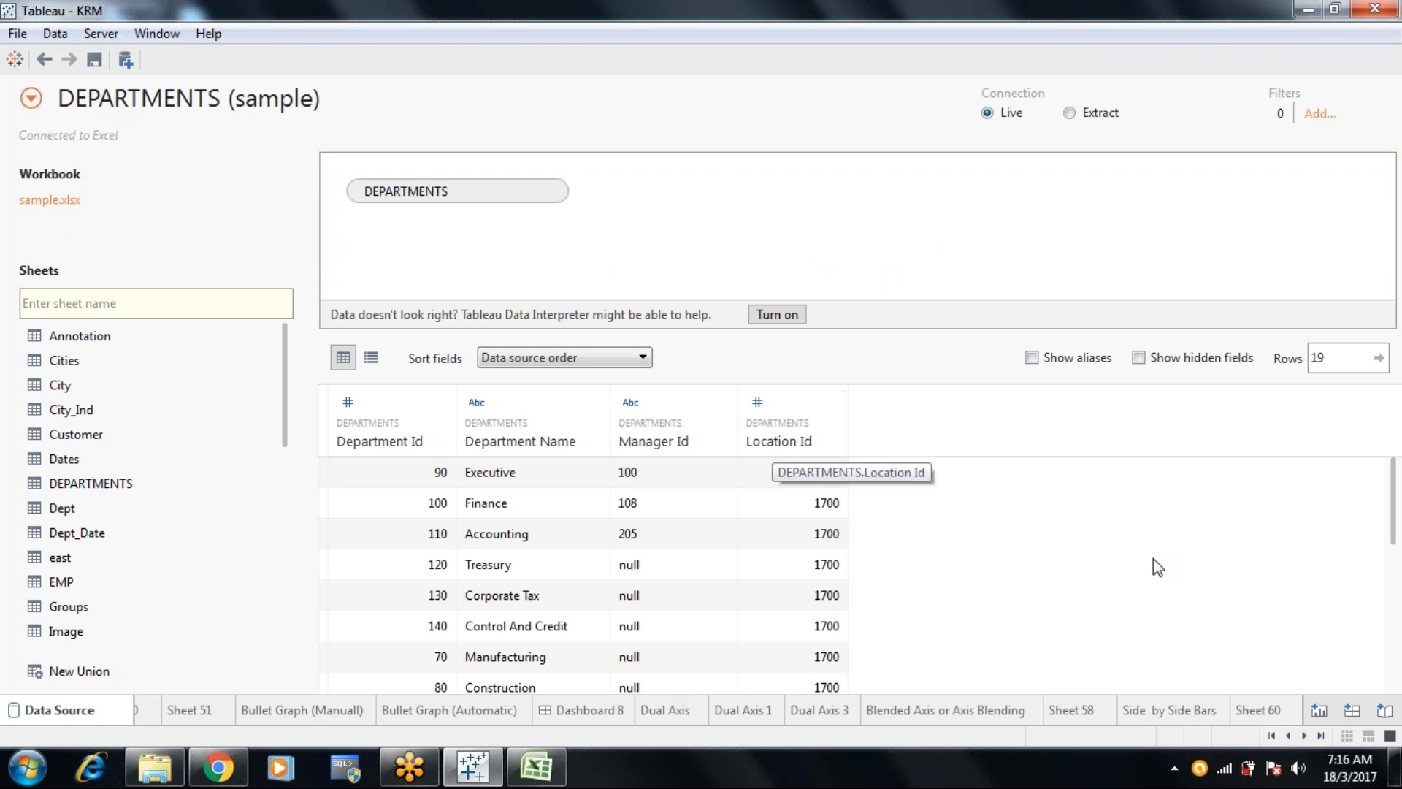
left_click(1274, 711)
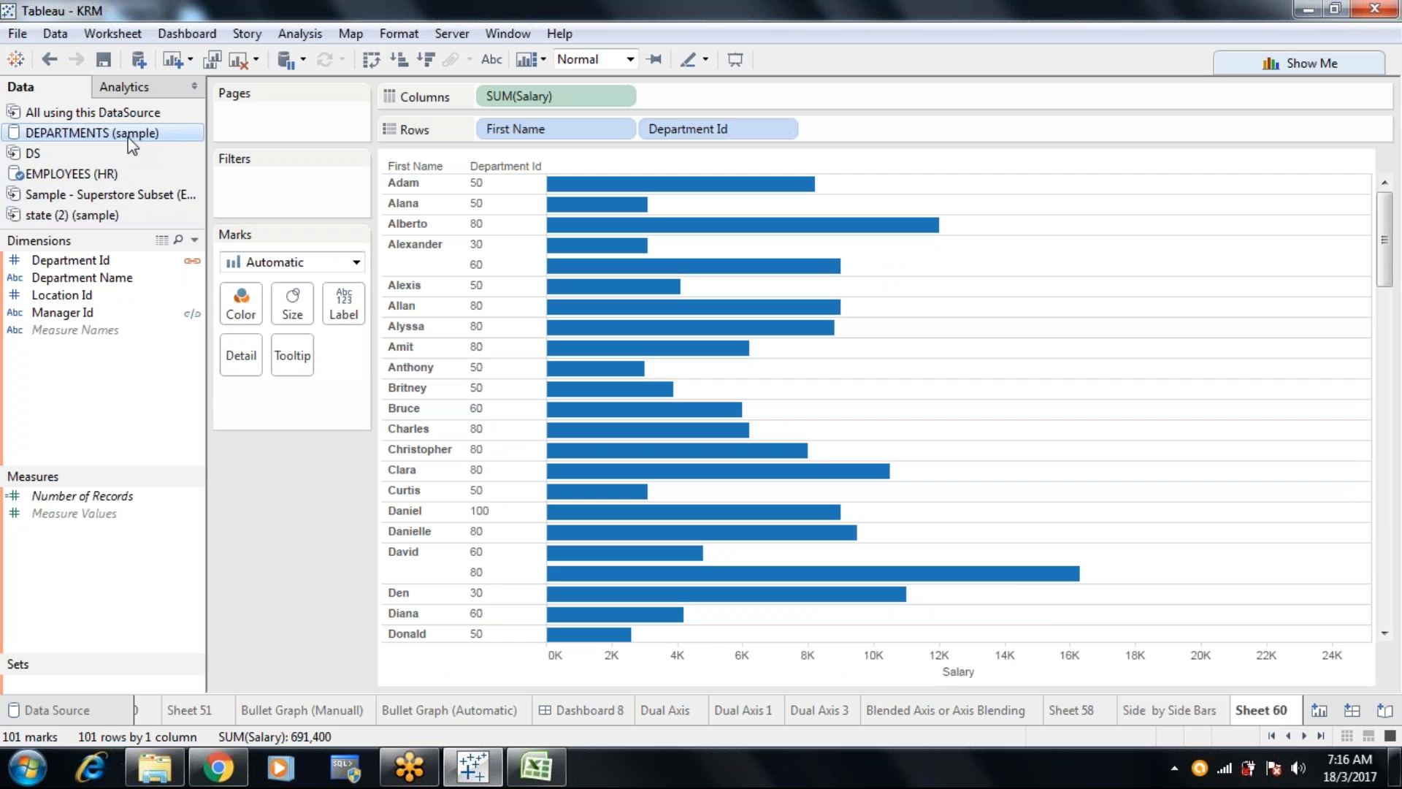
left_click(101, 177)
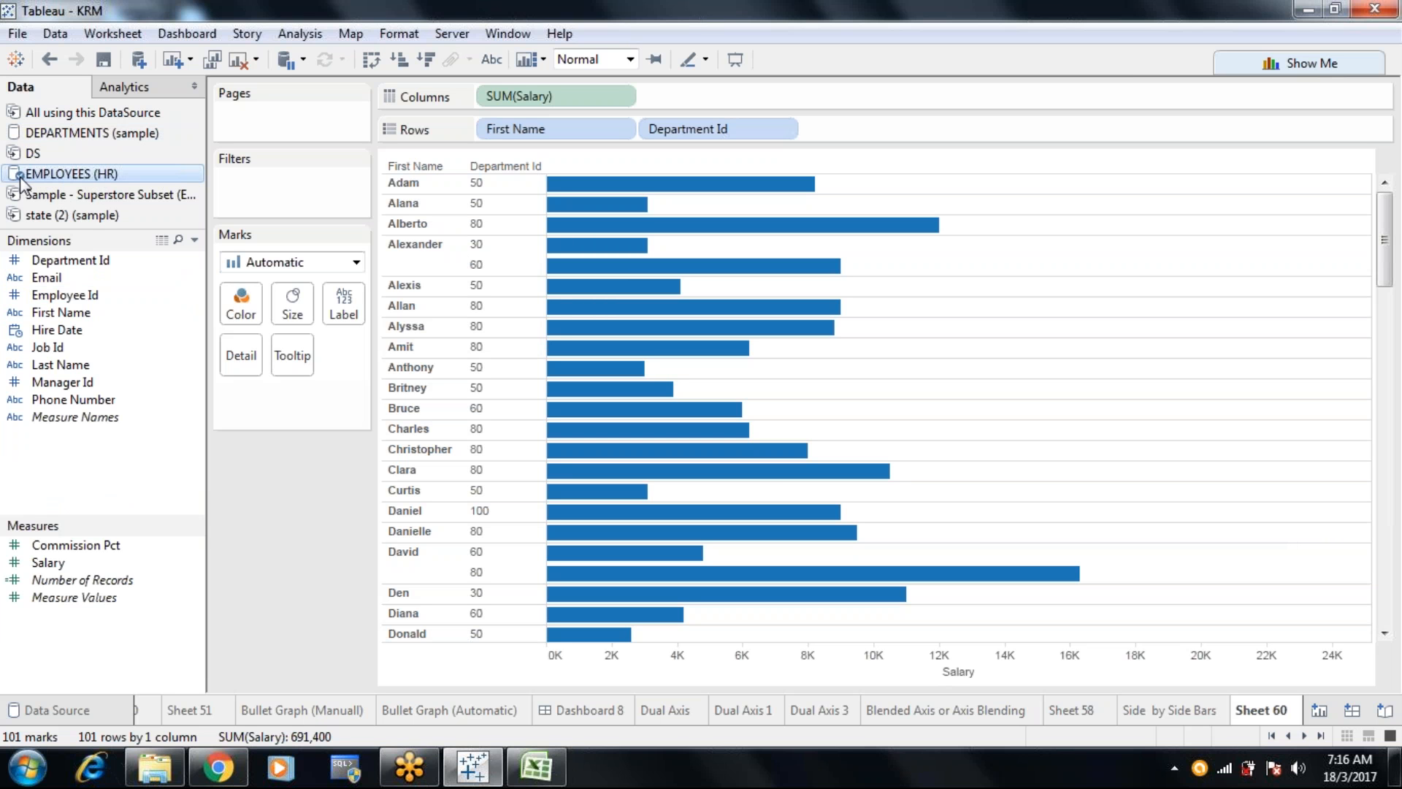
left_click(59, 136)
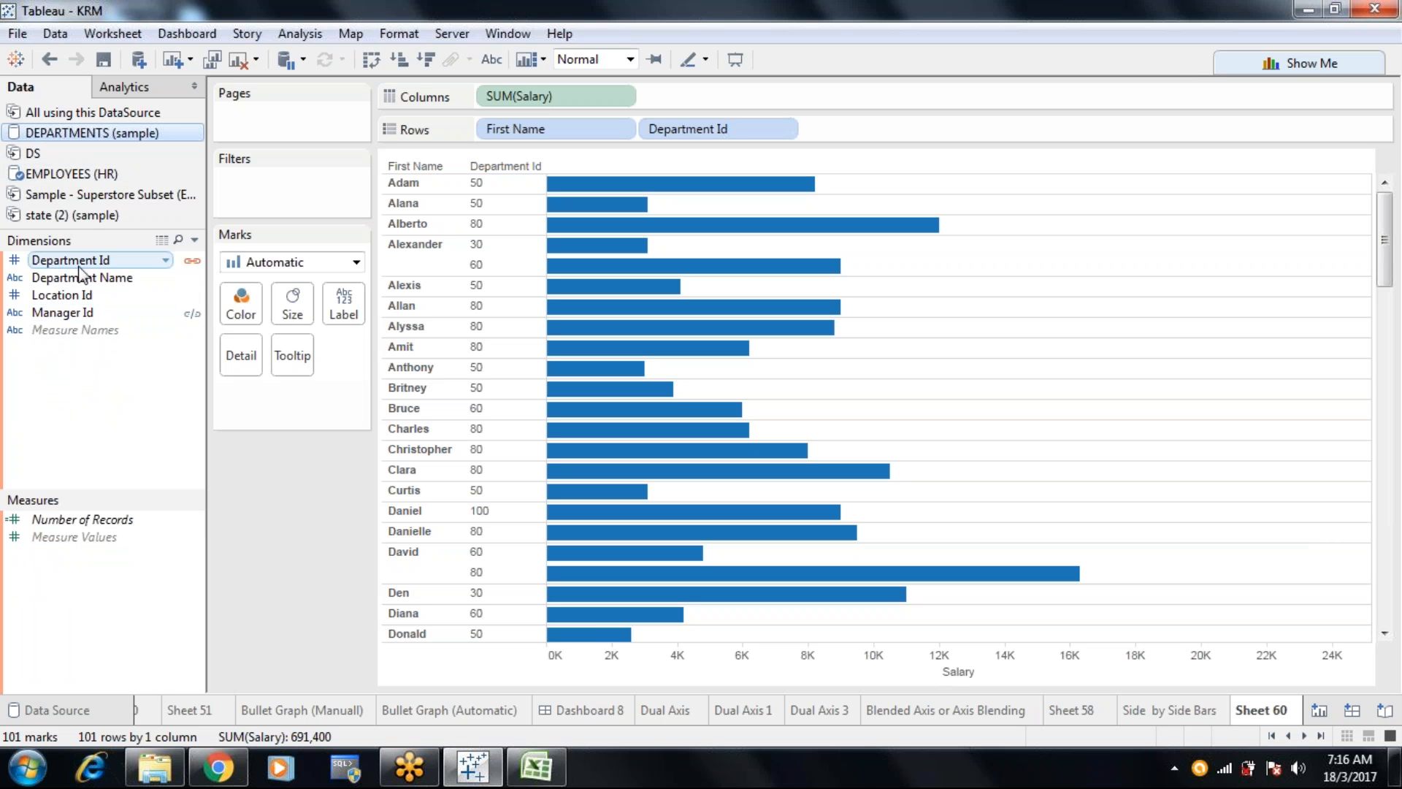
Turn off the Department Id blend link between DEPARTMENTS and the employee data
left_click(193, 263)
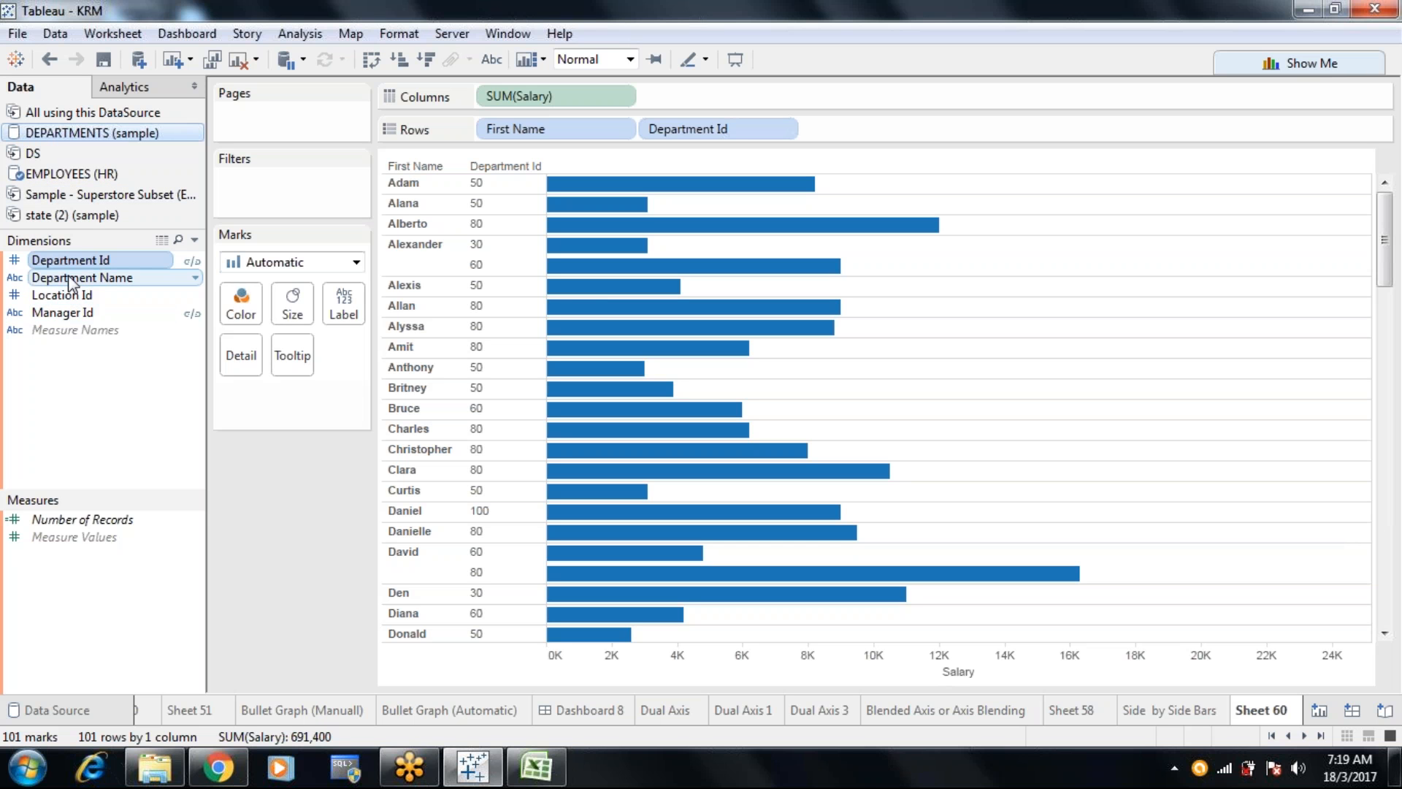
Add DEPARTMENTS' Department Name to Rows after Department Id and accept the missing-relationship warning
left_click_drag(69, 282, 865, 139)
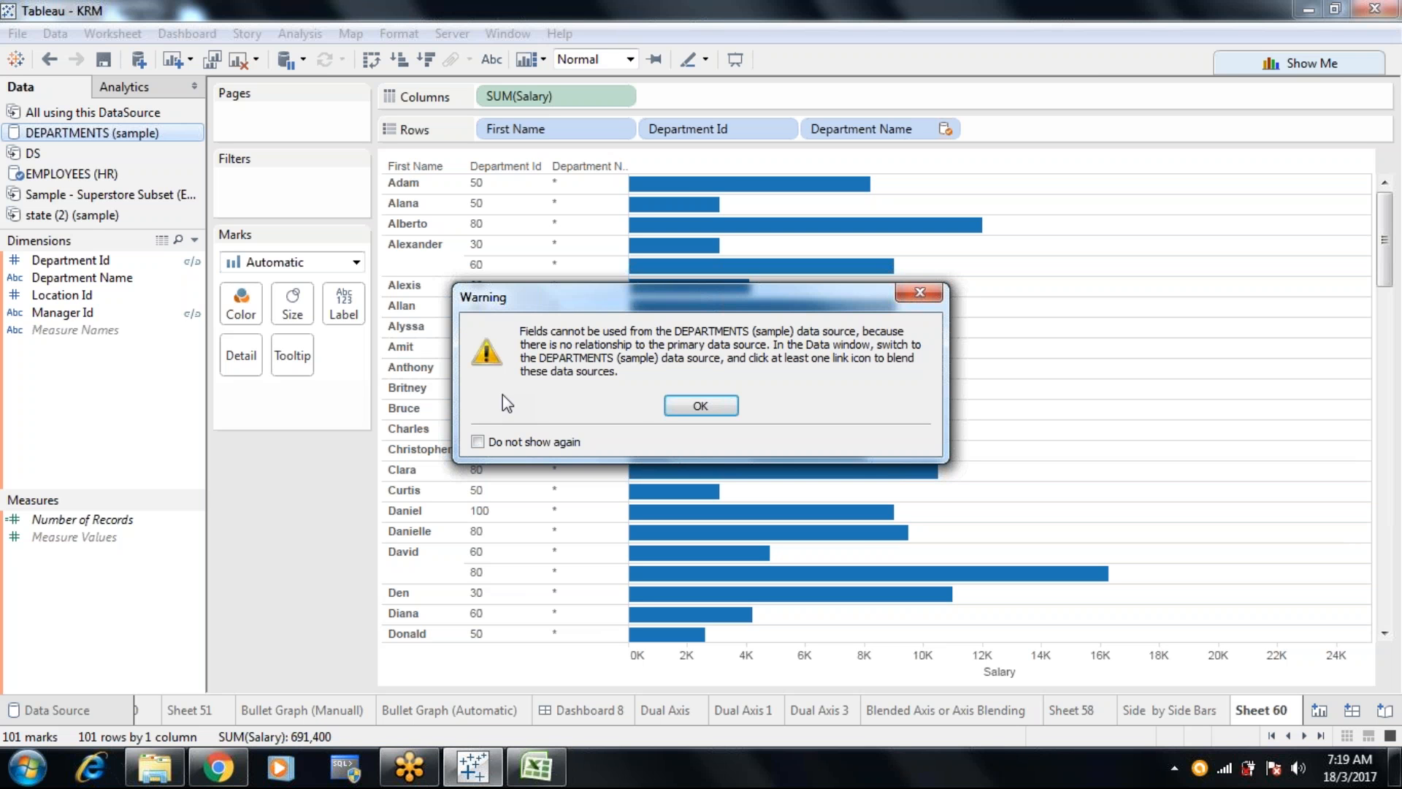
left_click(699, 408)
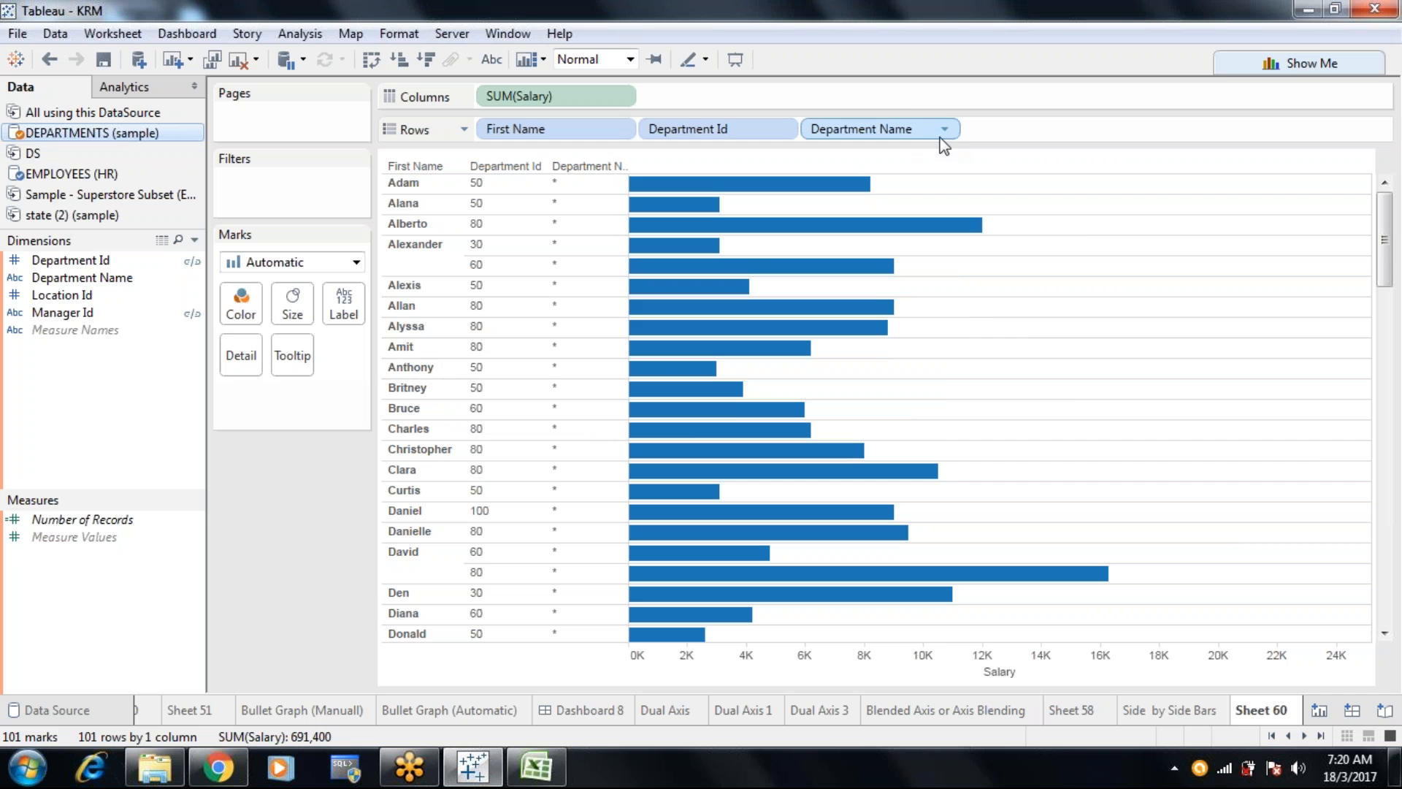
mouse_move(891, 307)
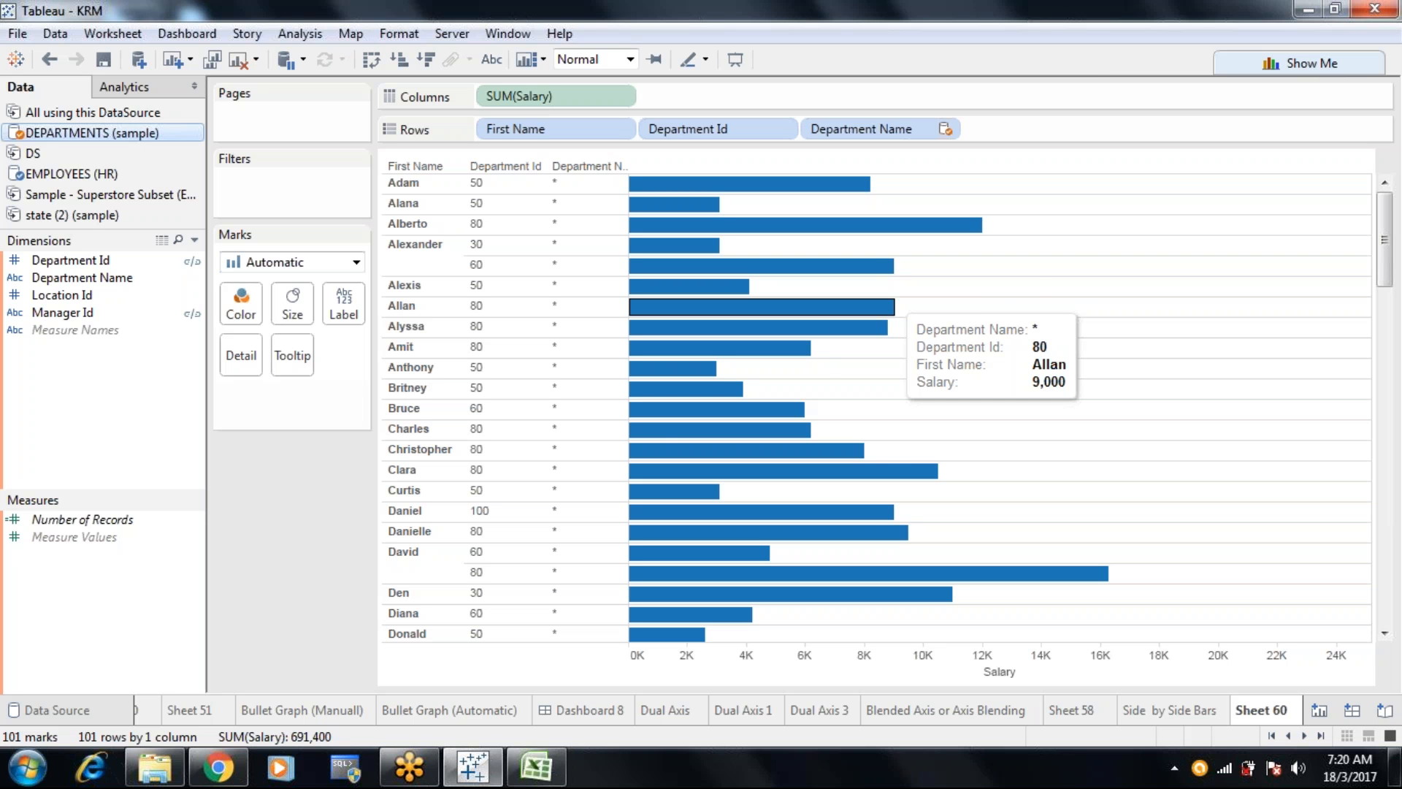
left_click(190, 263)
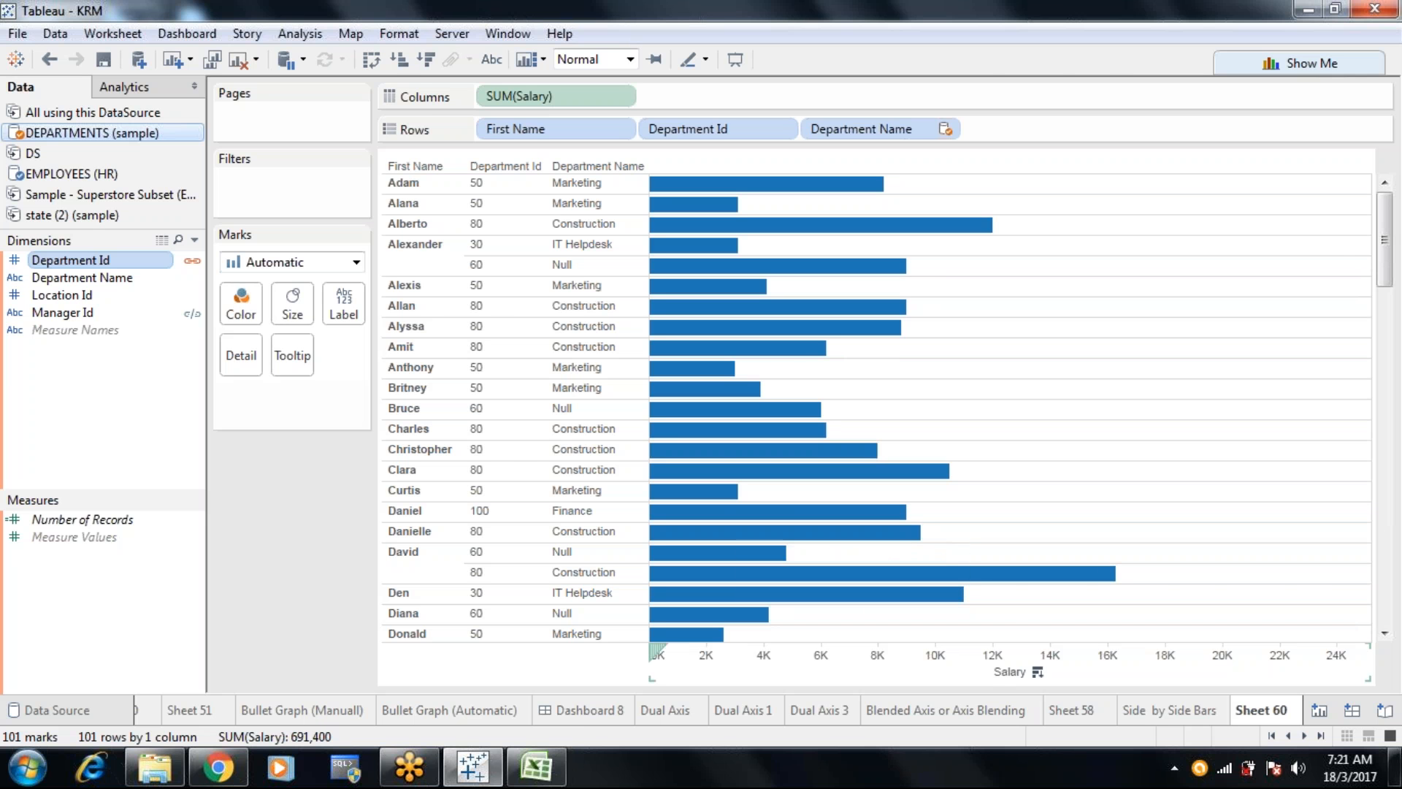
left_click(553, 767)
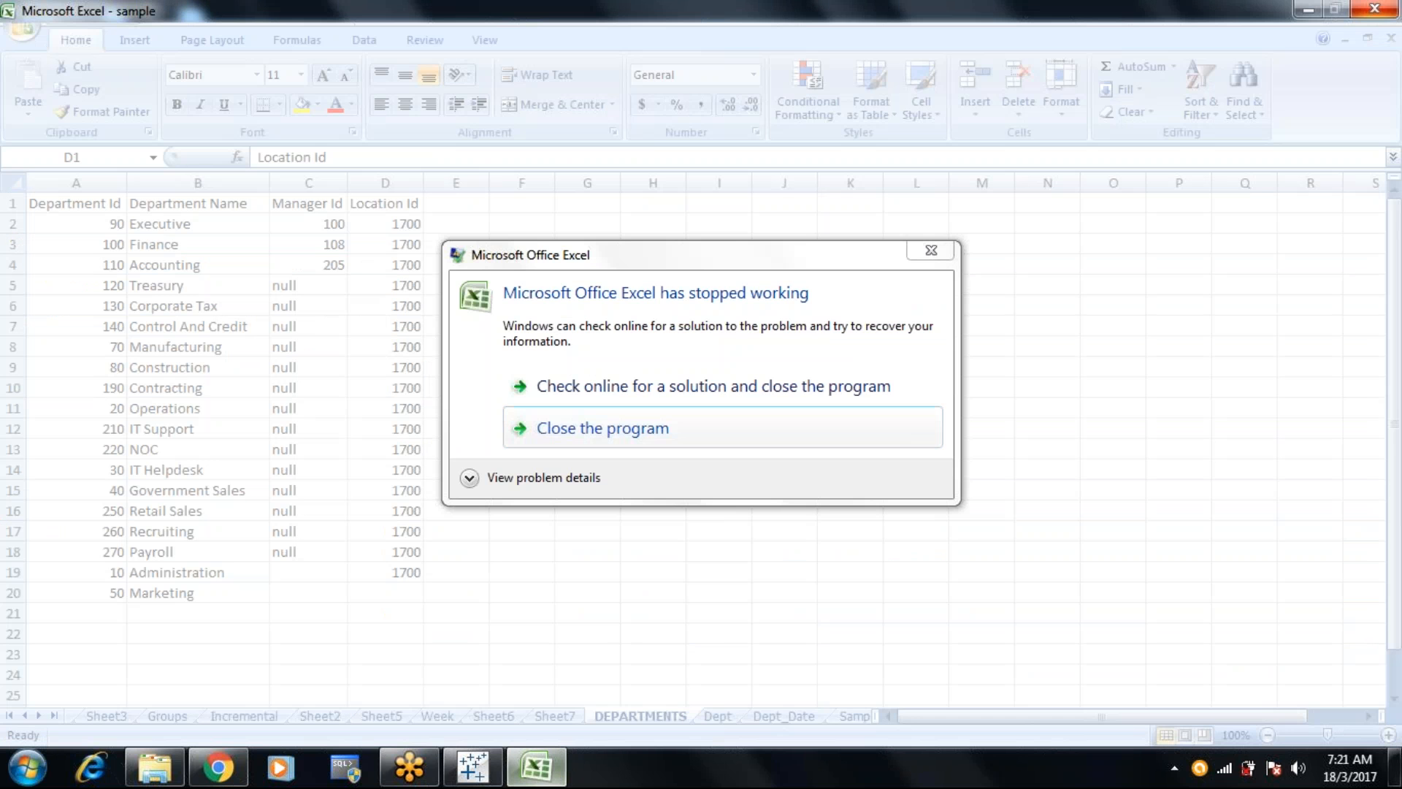
Close the crashed Excel, reopen the sample workbook from the Tableau folder, and select the Department Id column
left_click(930, 252)
left_click(930, 252)
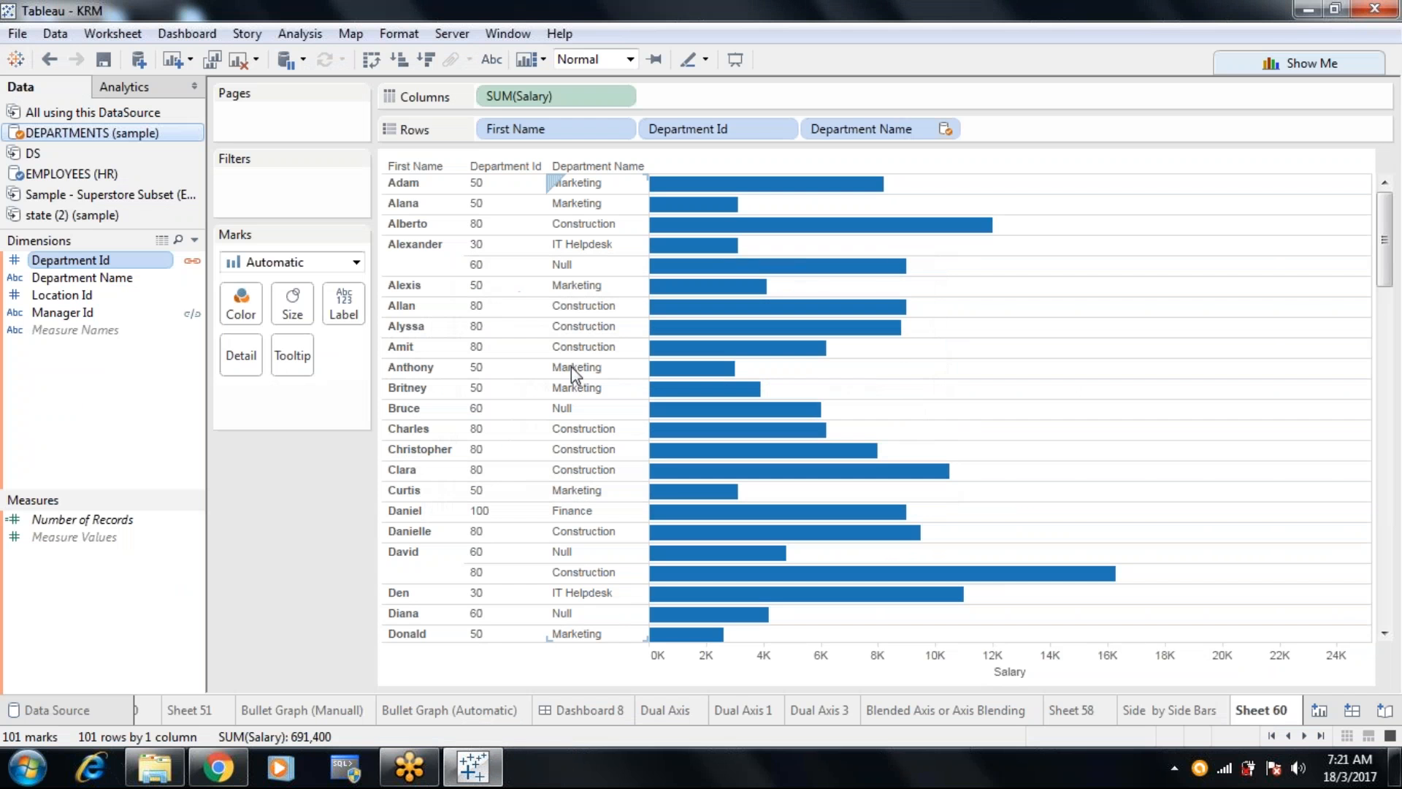
left_click(159, 766)
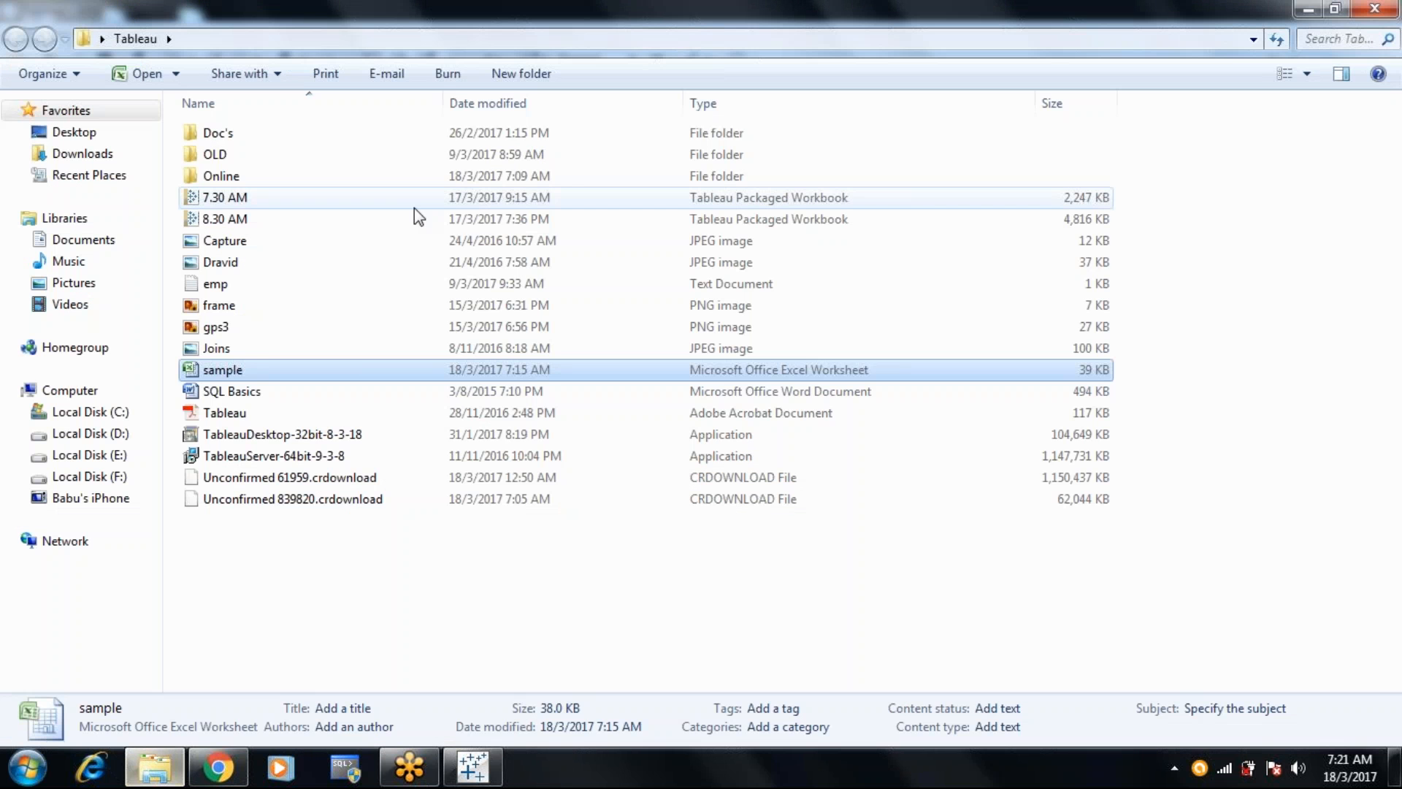
double_click(224, 371)
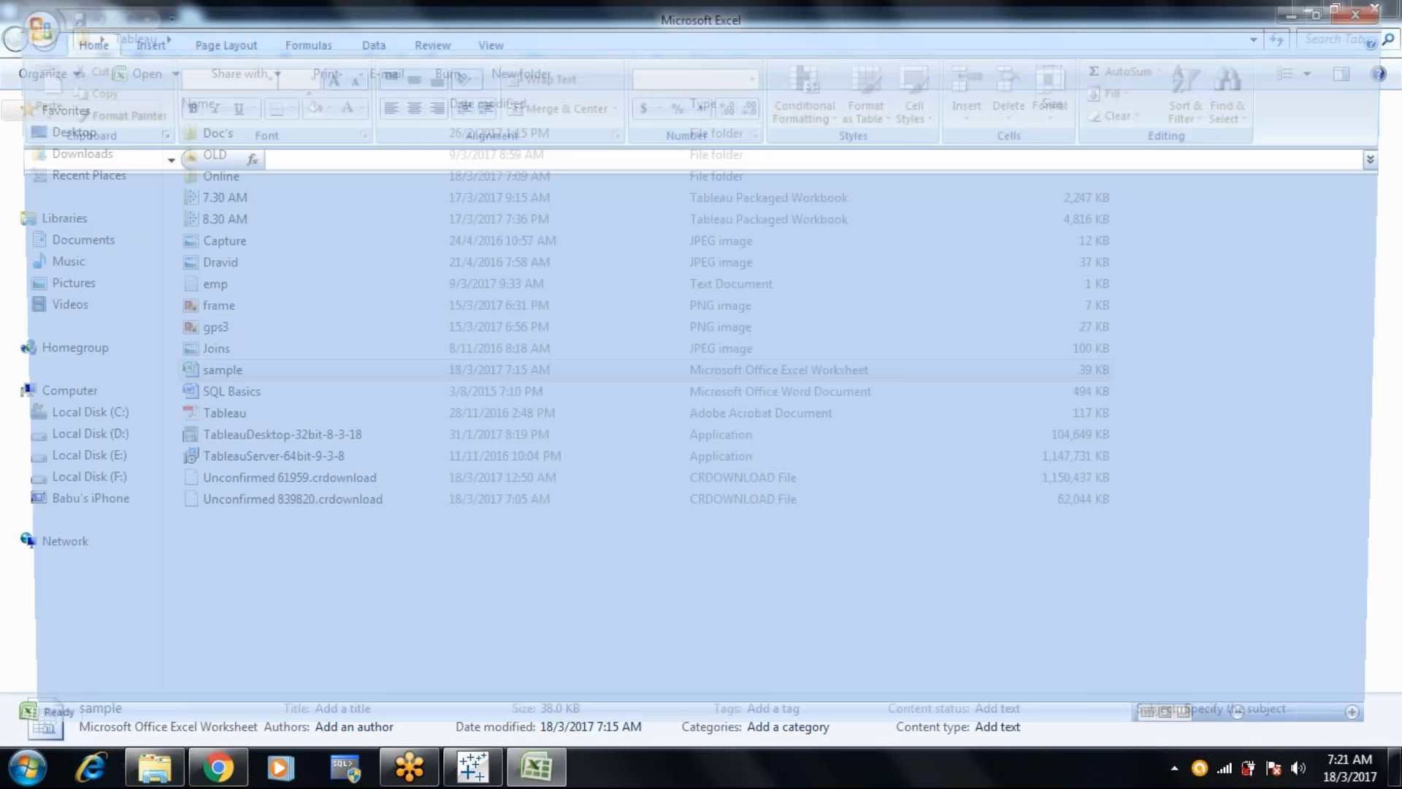
left_click_drag(115, 223, 115, 593)
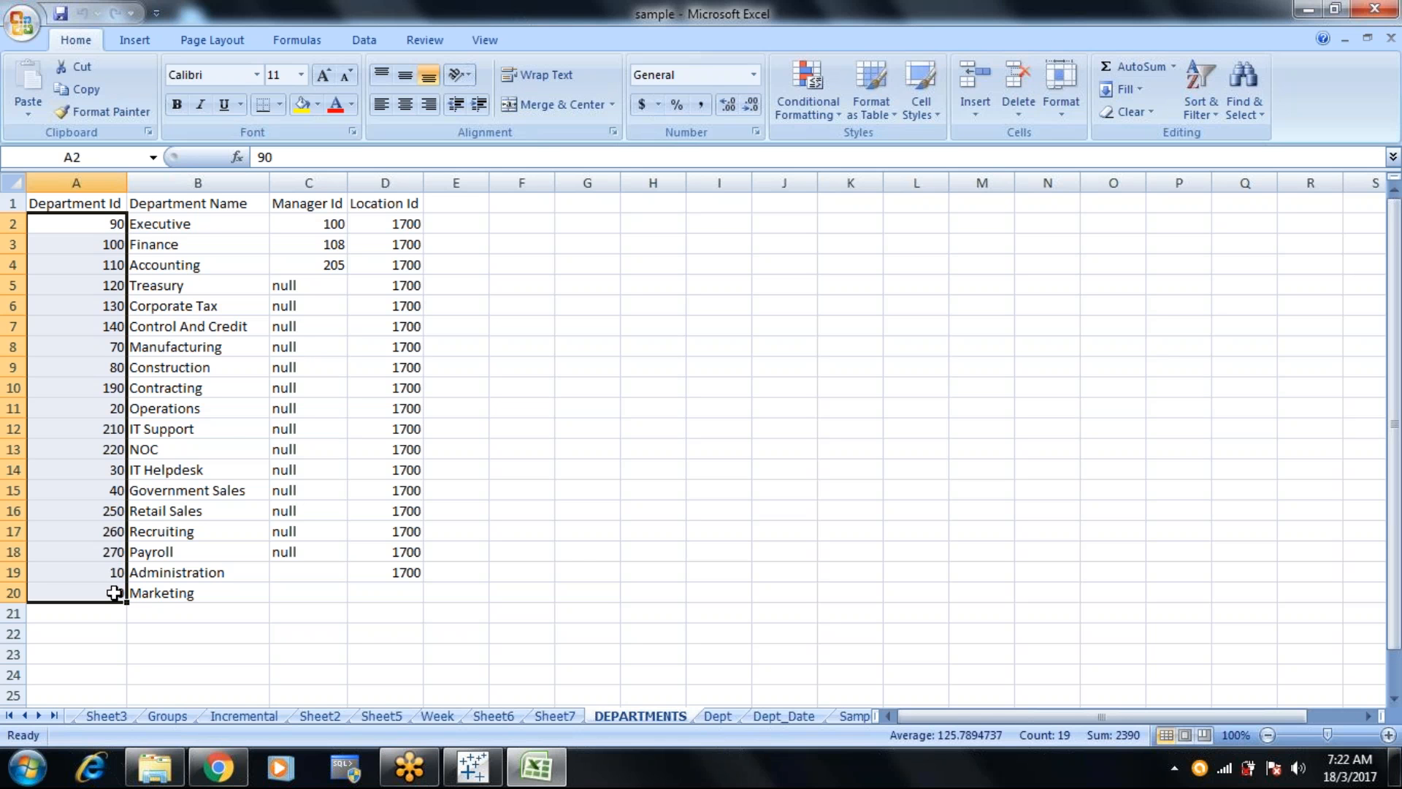
Switch from Excel back to Tableau's Sheet 60 salary bar chart
left_click(481, 774)
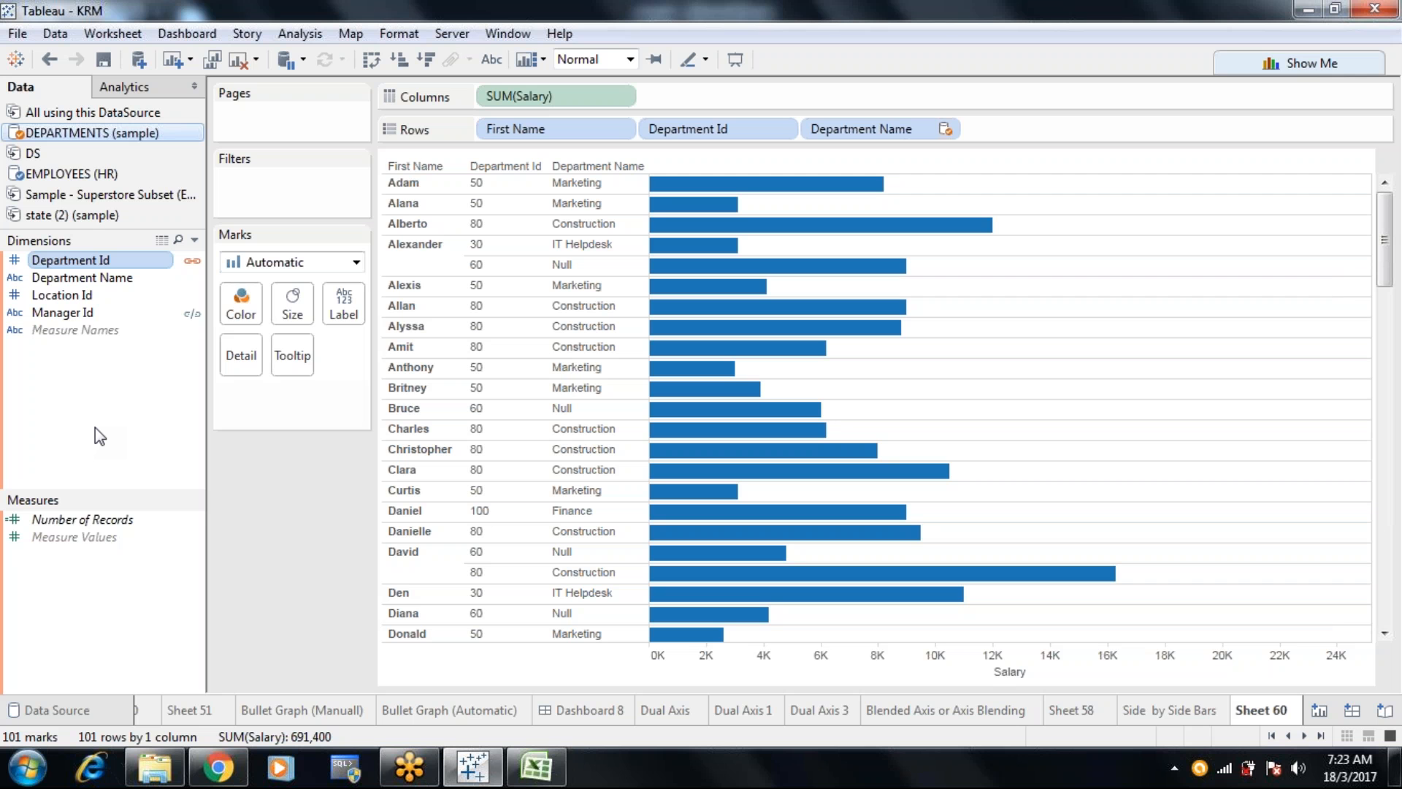
Launch Paint from the Start menu to get a blank canvas
left_click(34, 775)
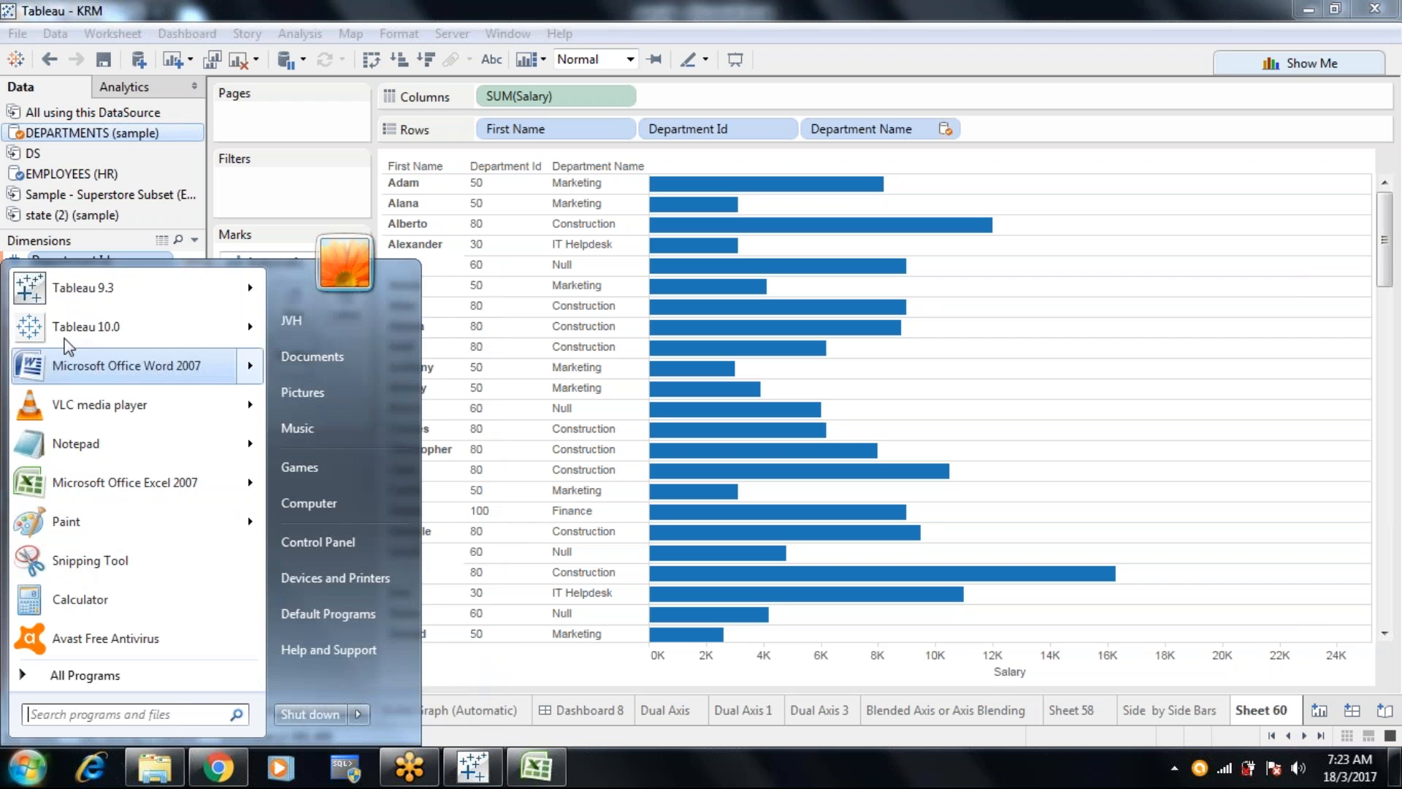
left_click(60, 526)
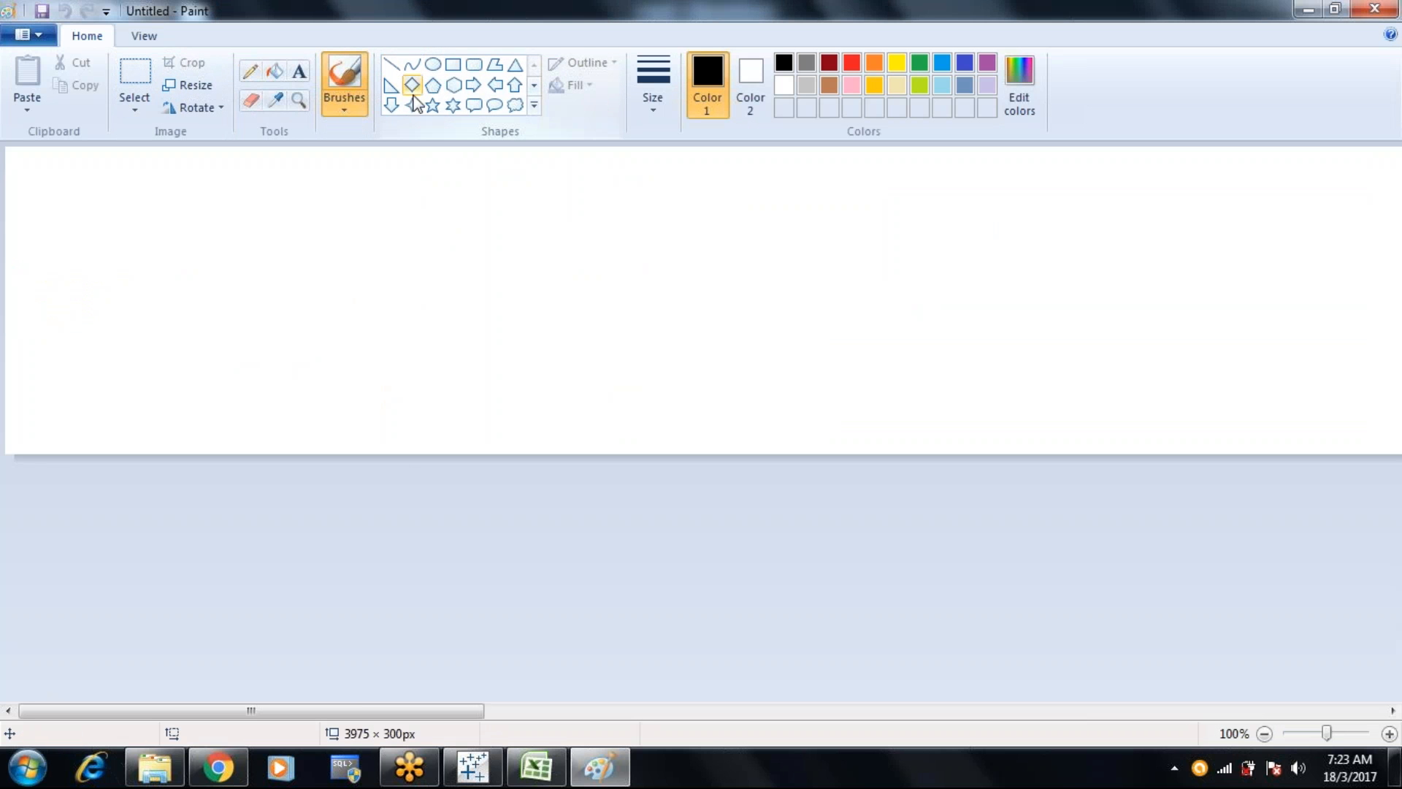
Draw a left oval and a second oval overlapping its right side, Venn-diagram style
left_click(433, 67)
left_click_drag(249, 205, 415, 413)
left_click(391, 535)
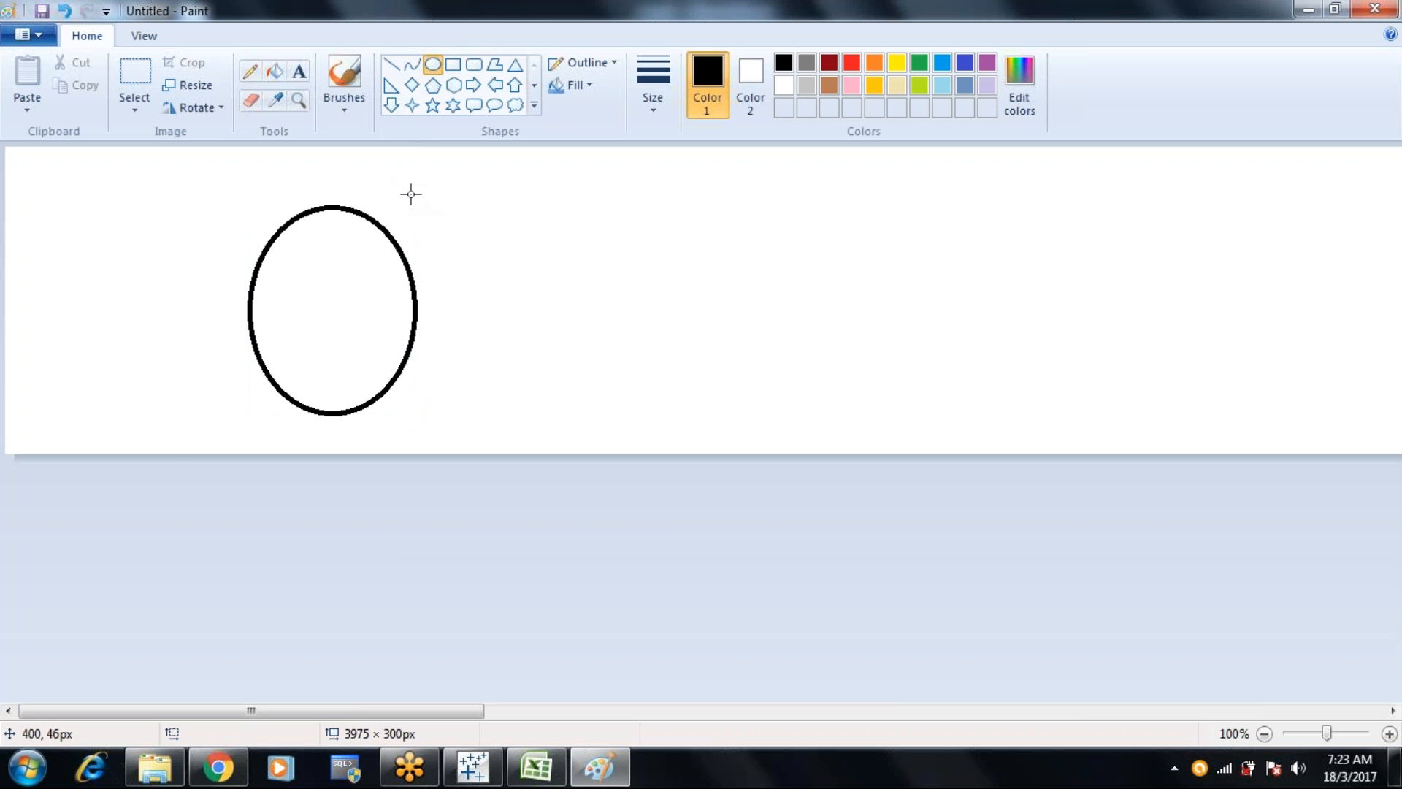
left_click_drag(369, 200, 614, 407)
left_click(633, 532)
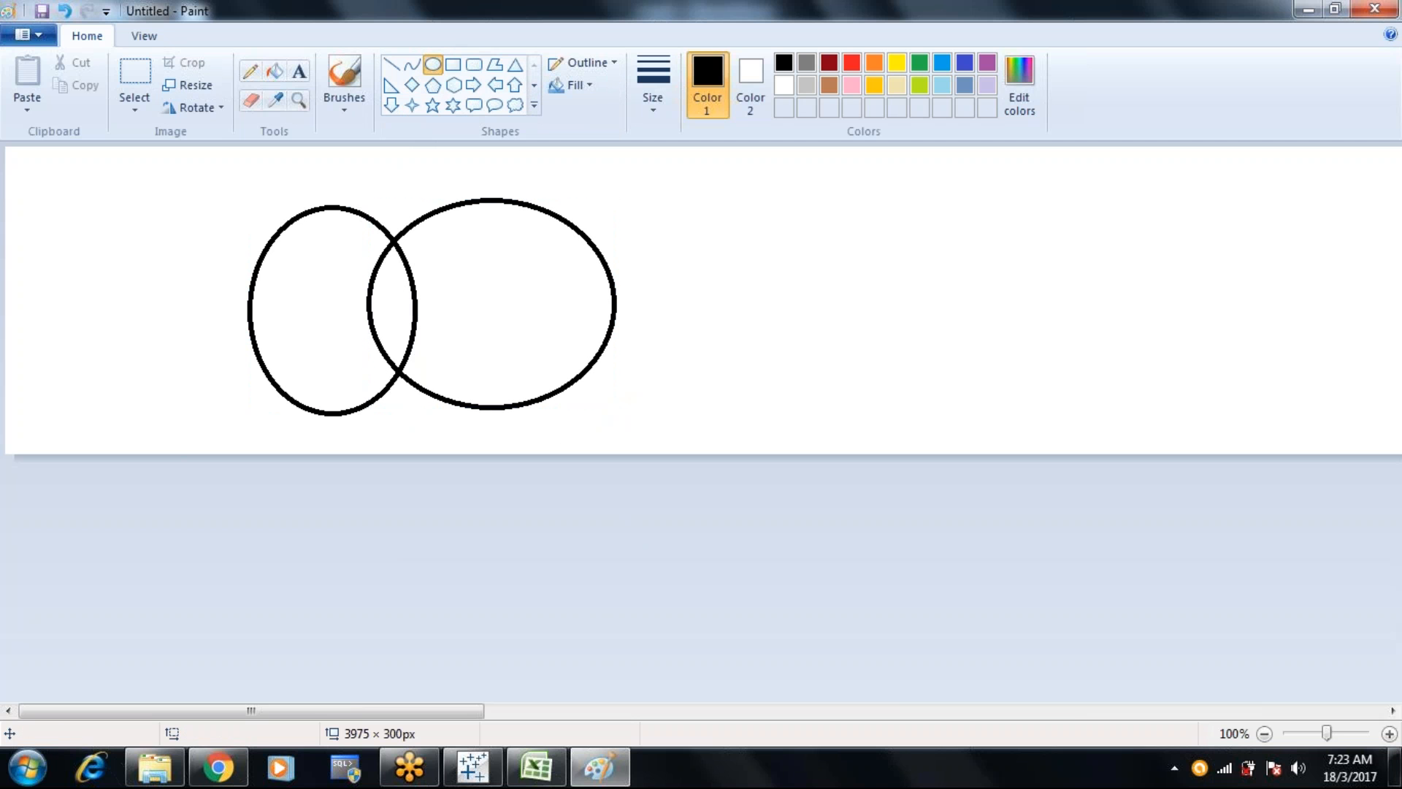
left_click(151, 38)
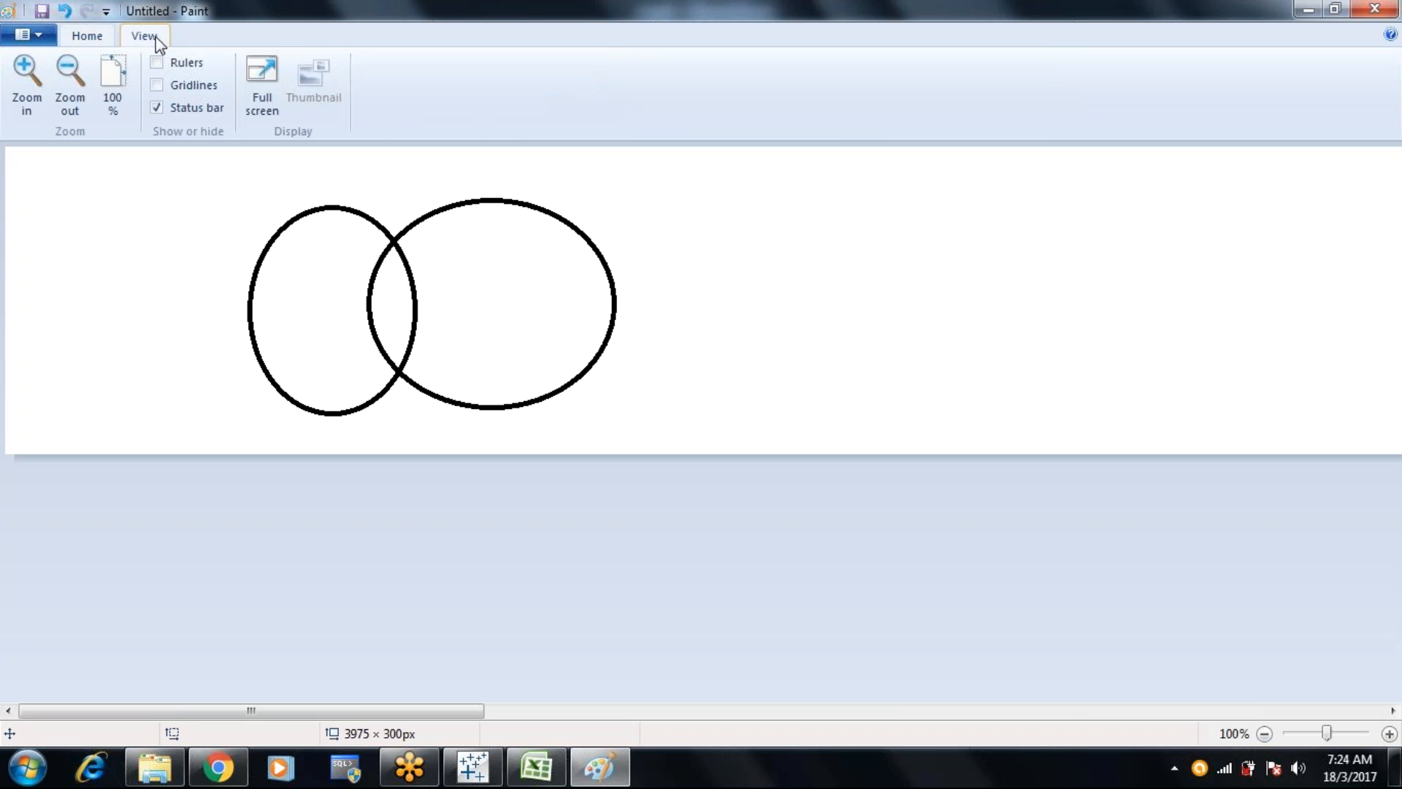
left_click(102, 37)
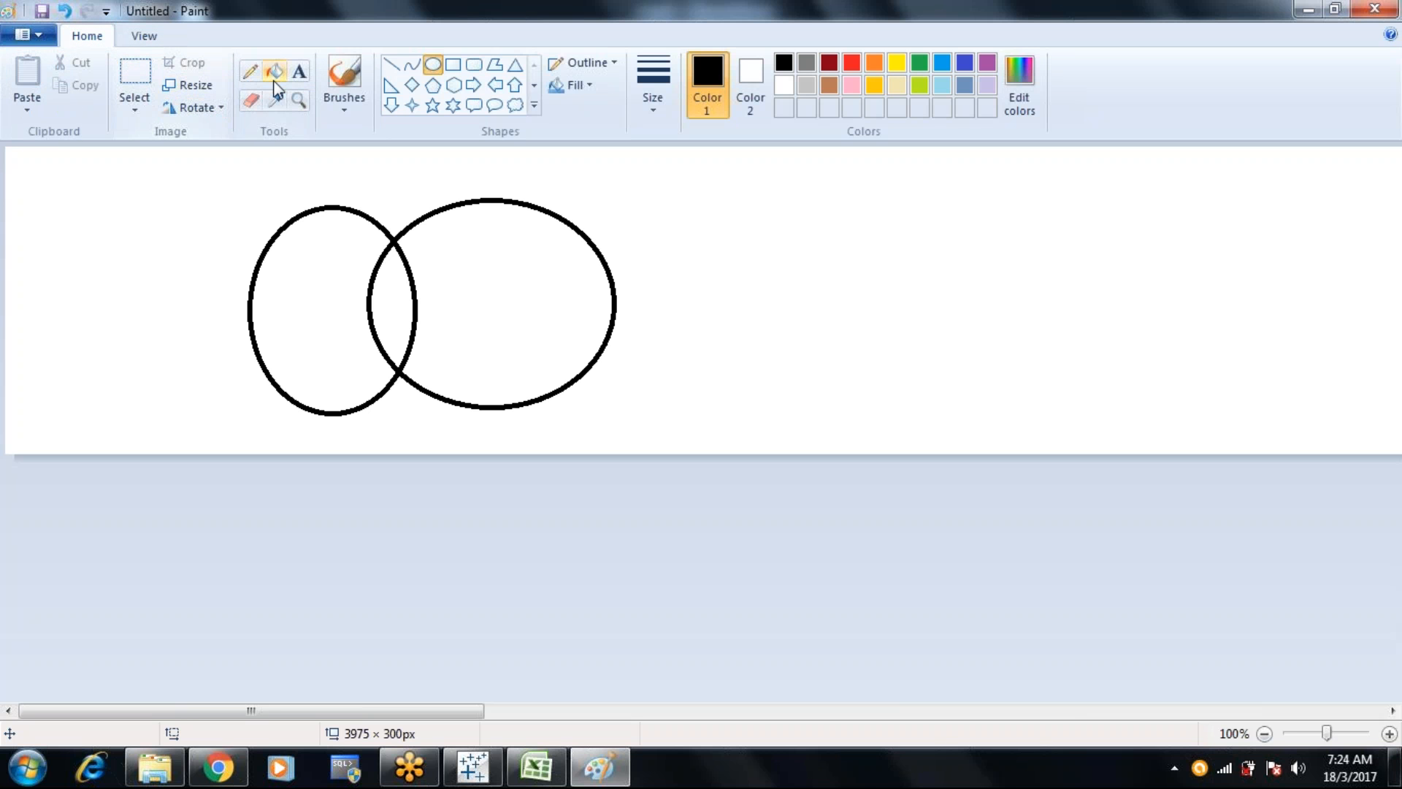
Add the text labels 'Employee' above the left oval and 'Department' above the right oval
left_click(296, 79)
left_click_drag(187, 178, 322, 339)
type("Em")
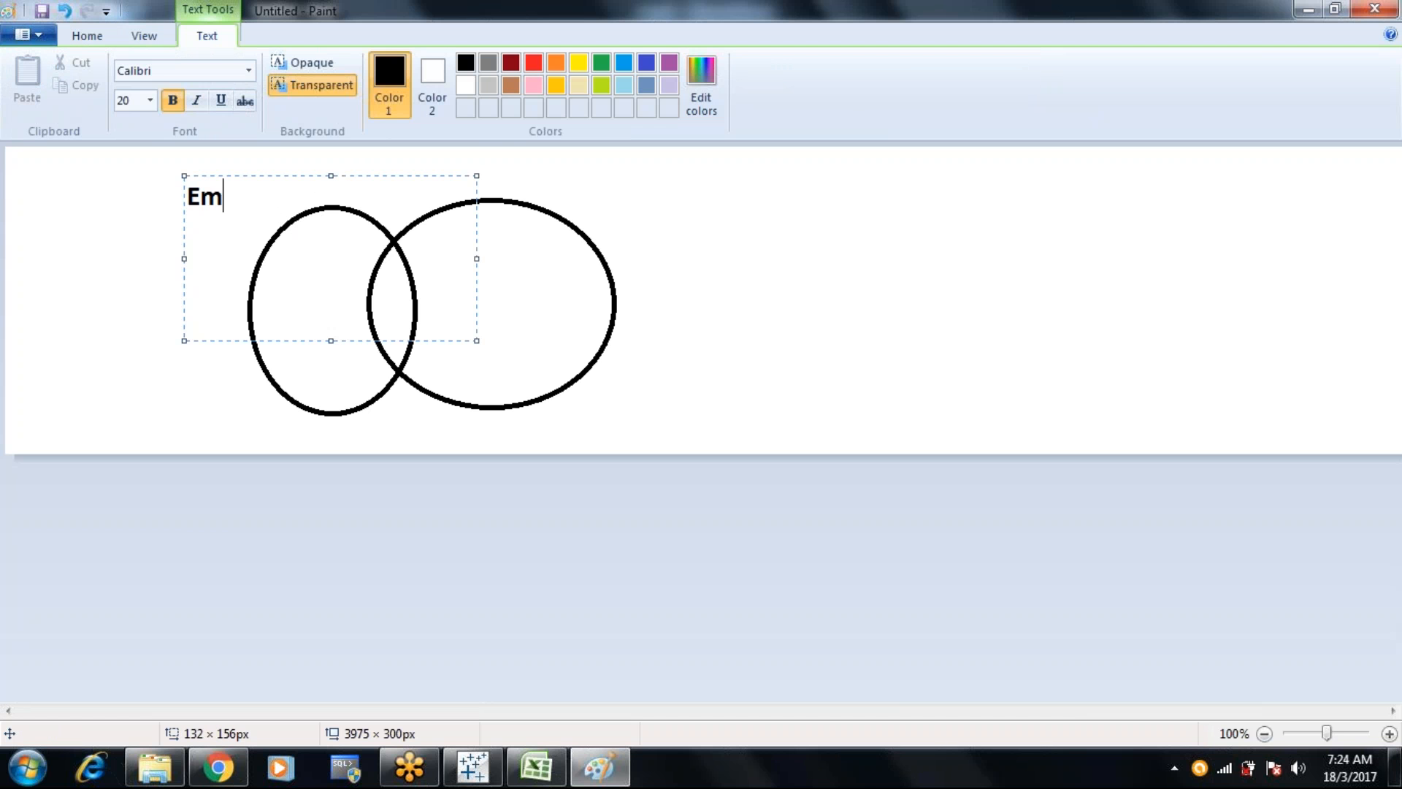
type("ployees")
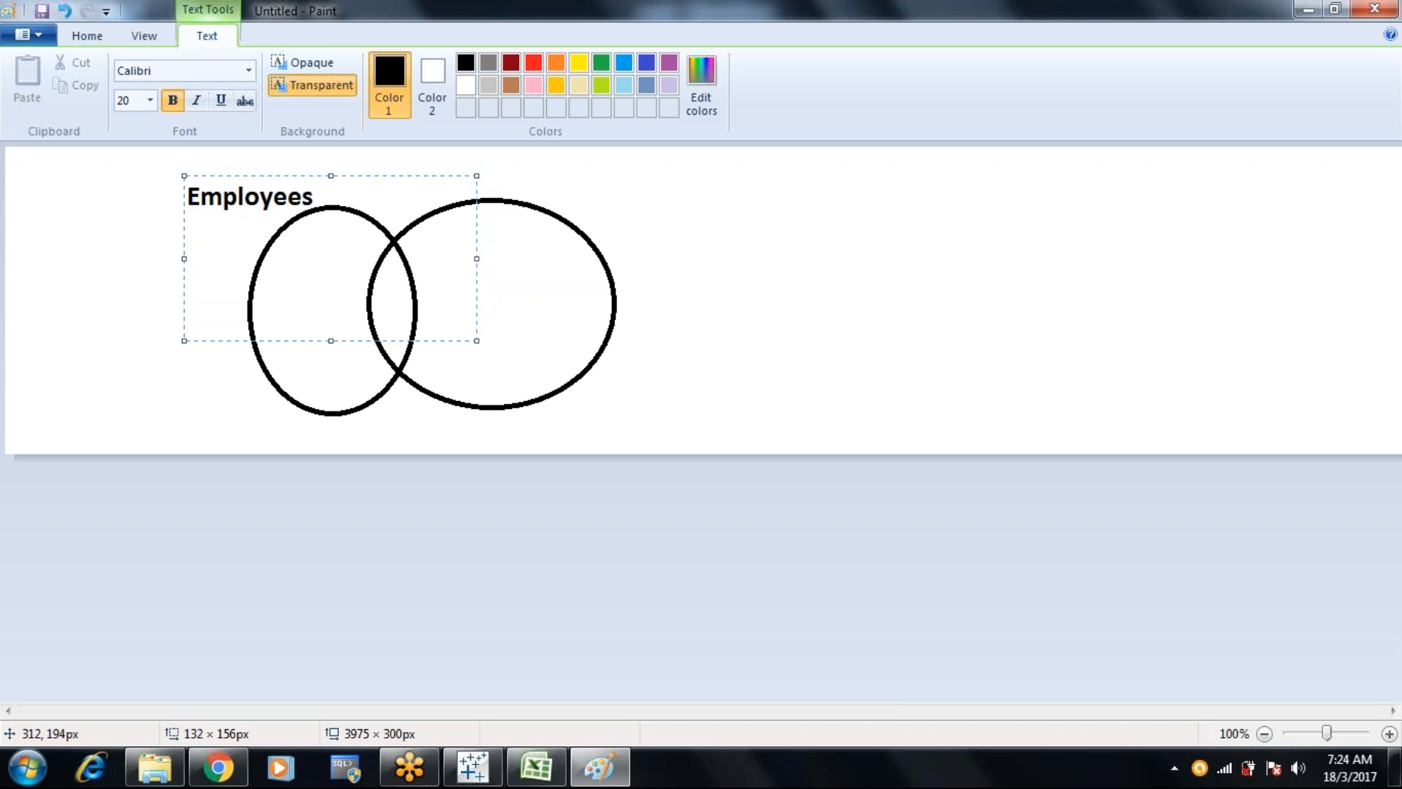
key("BackSpace")
key("BackSpace")
key("BackSpace")
type("ee")
left_click(238, 349)
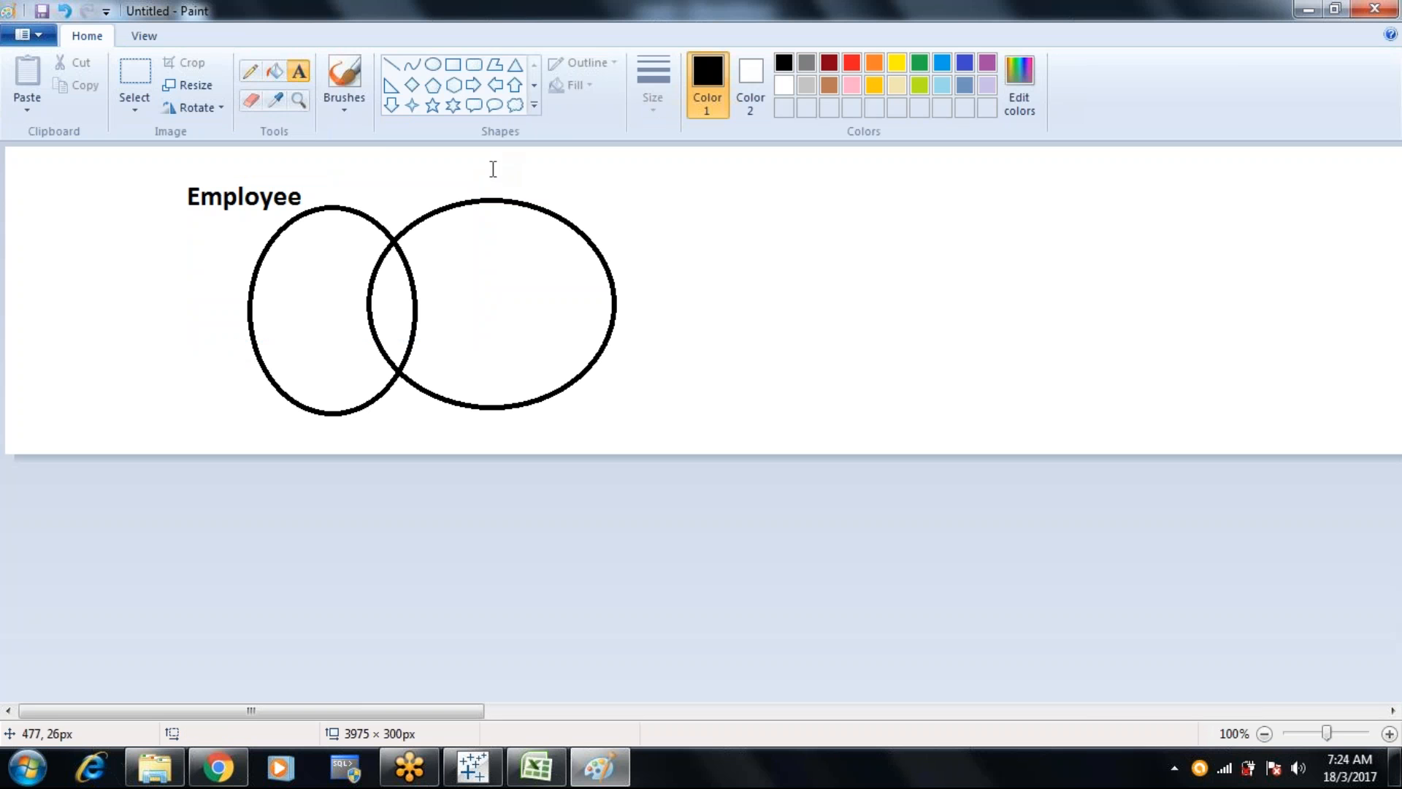
left_click_drag(486, 170, 776, 261)
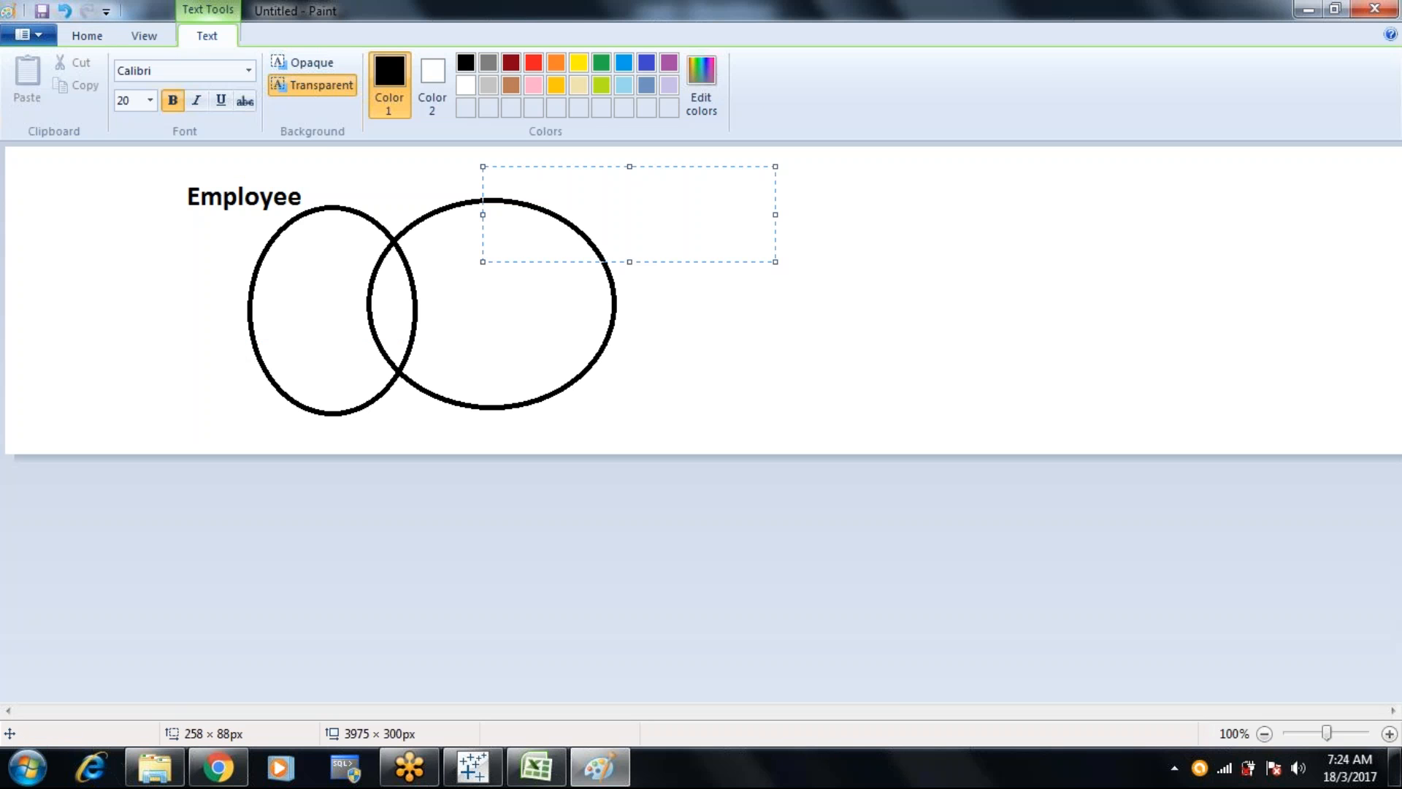
type("Department")
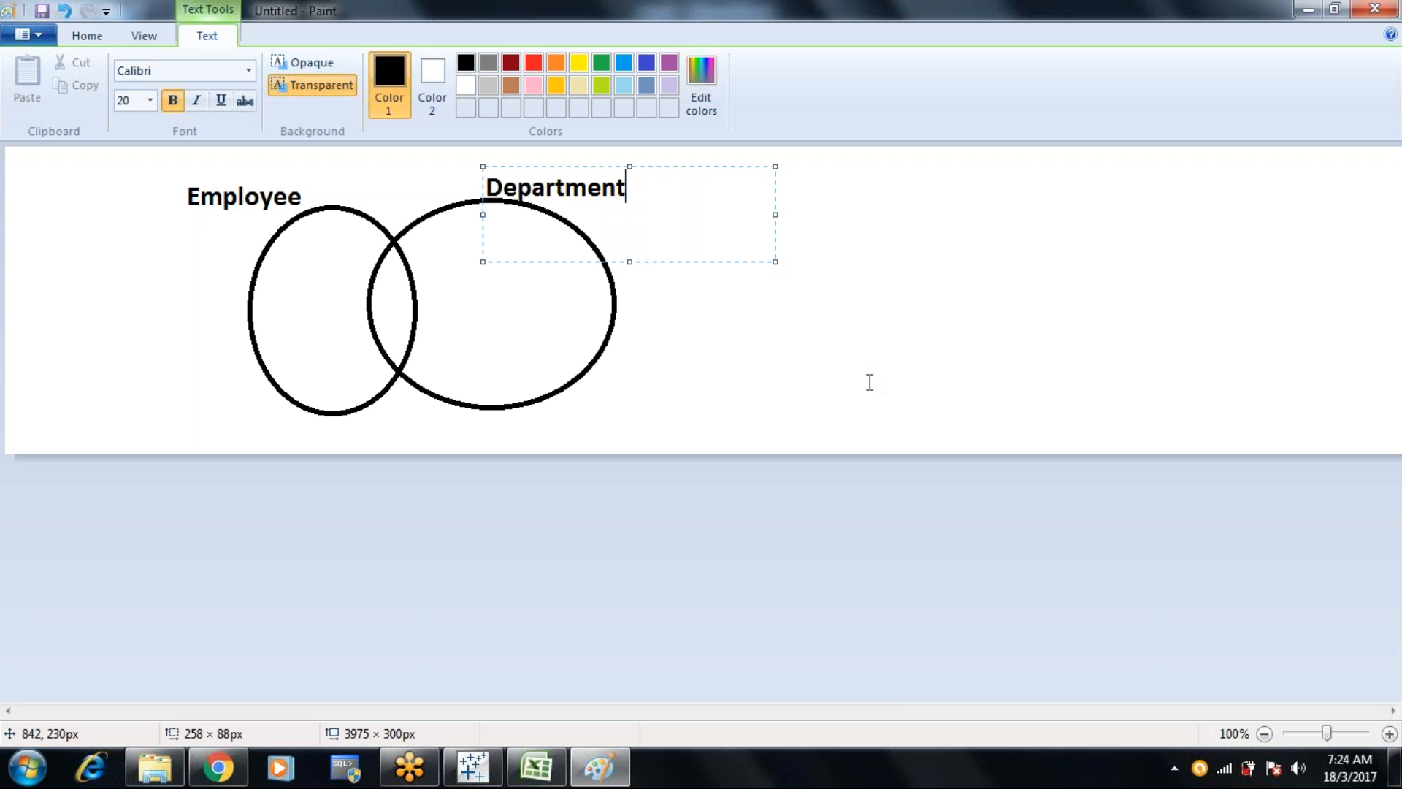
left_click(869, 381)
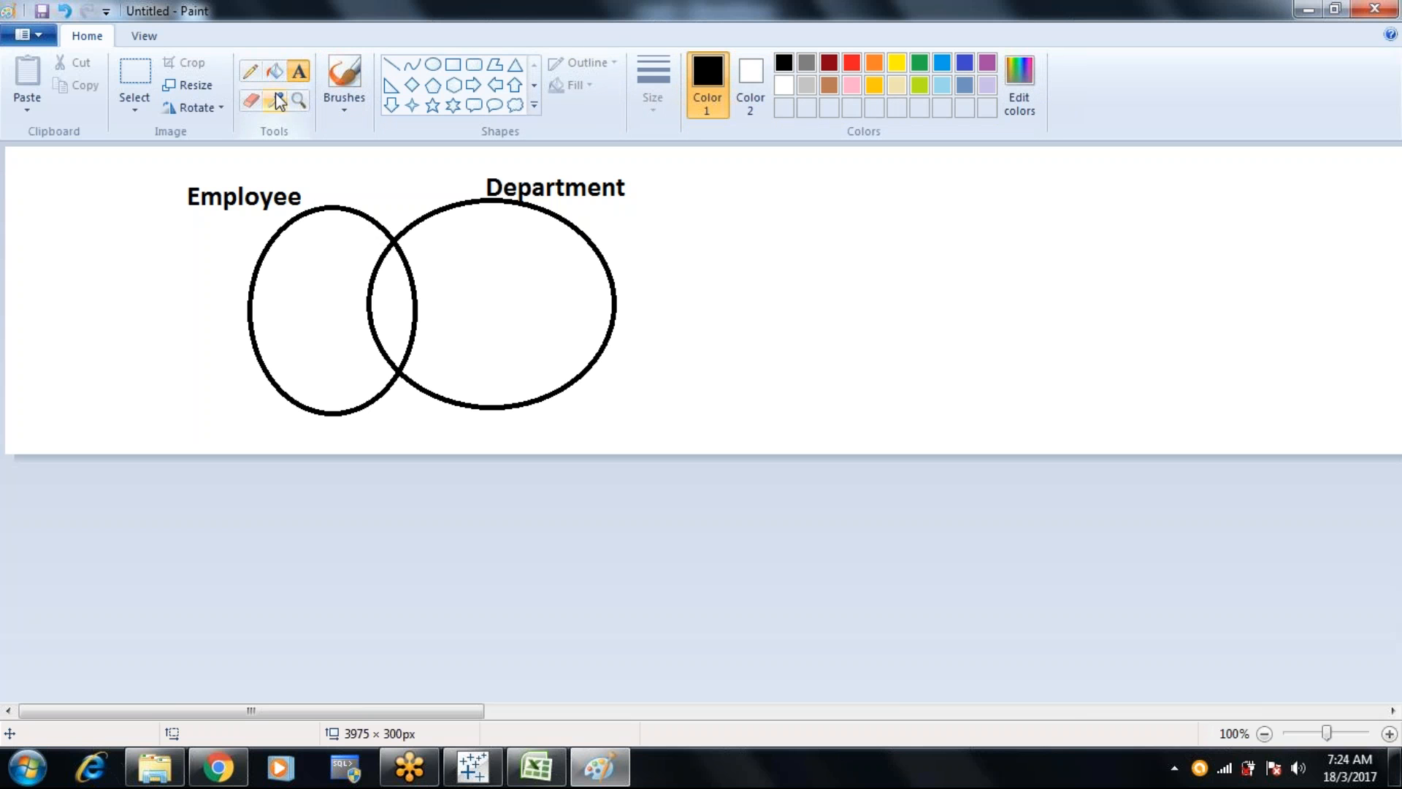
Fill the left Employee oval and the overlap pink with the Fill bucket
left_click(276, 69)
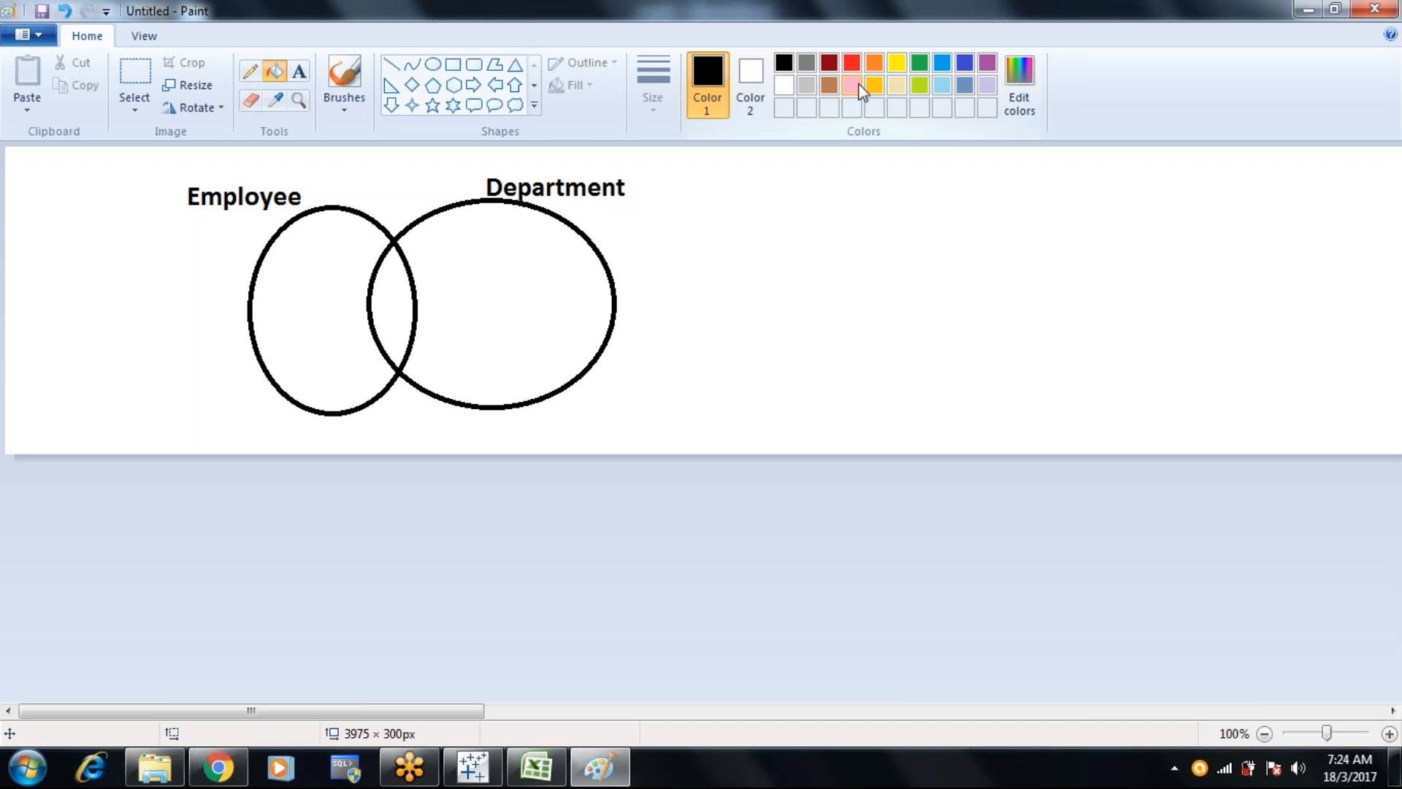
left_click(858, 86)
left_click(300, 267)
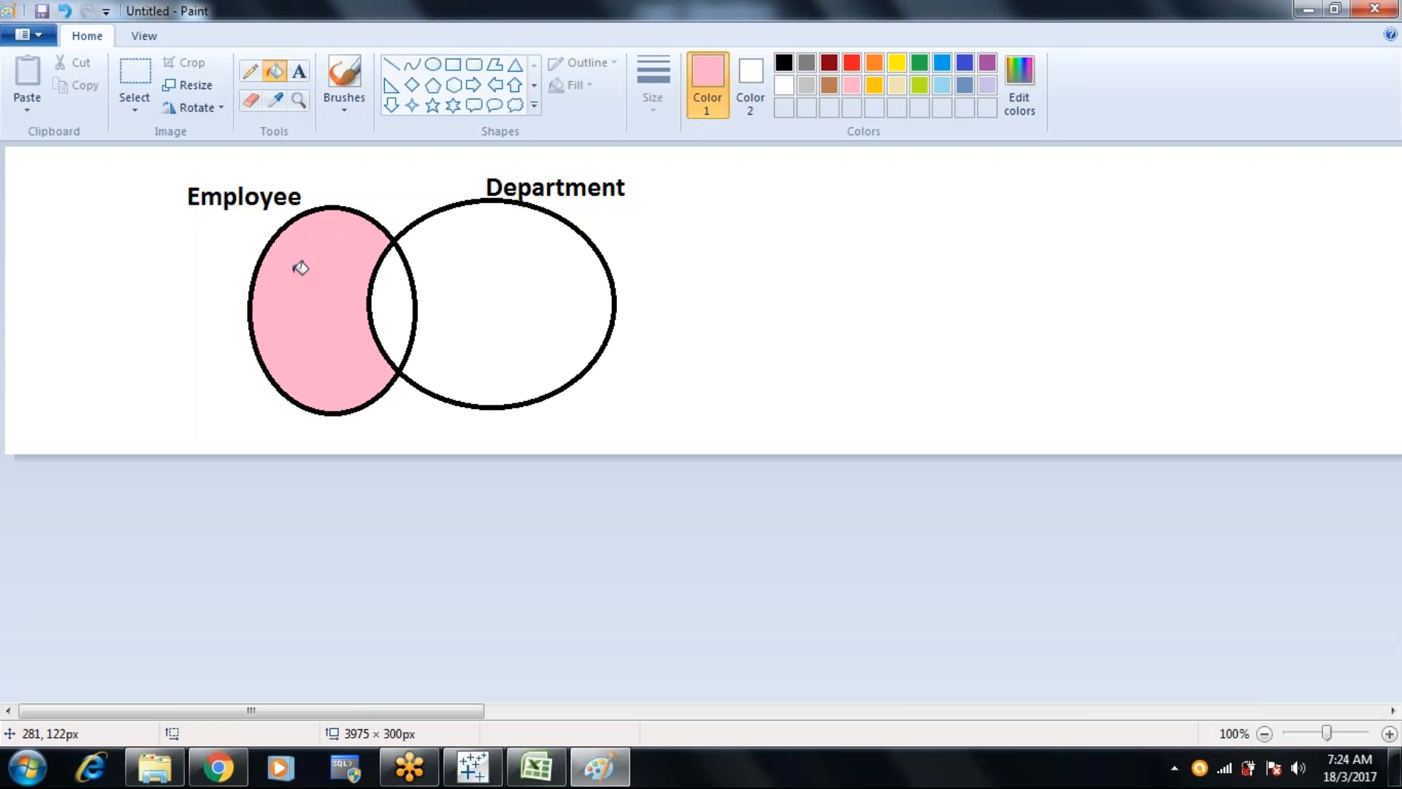
left_click(398, 290)
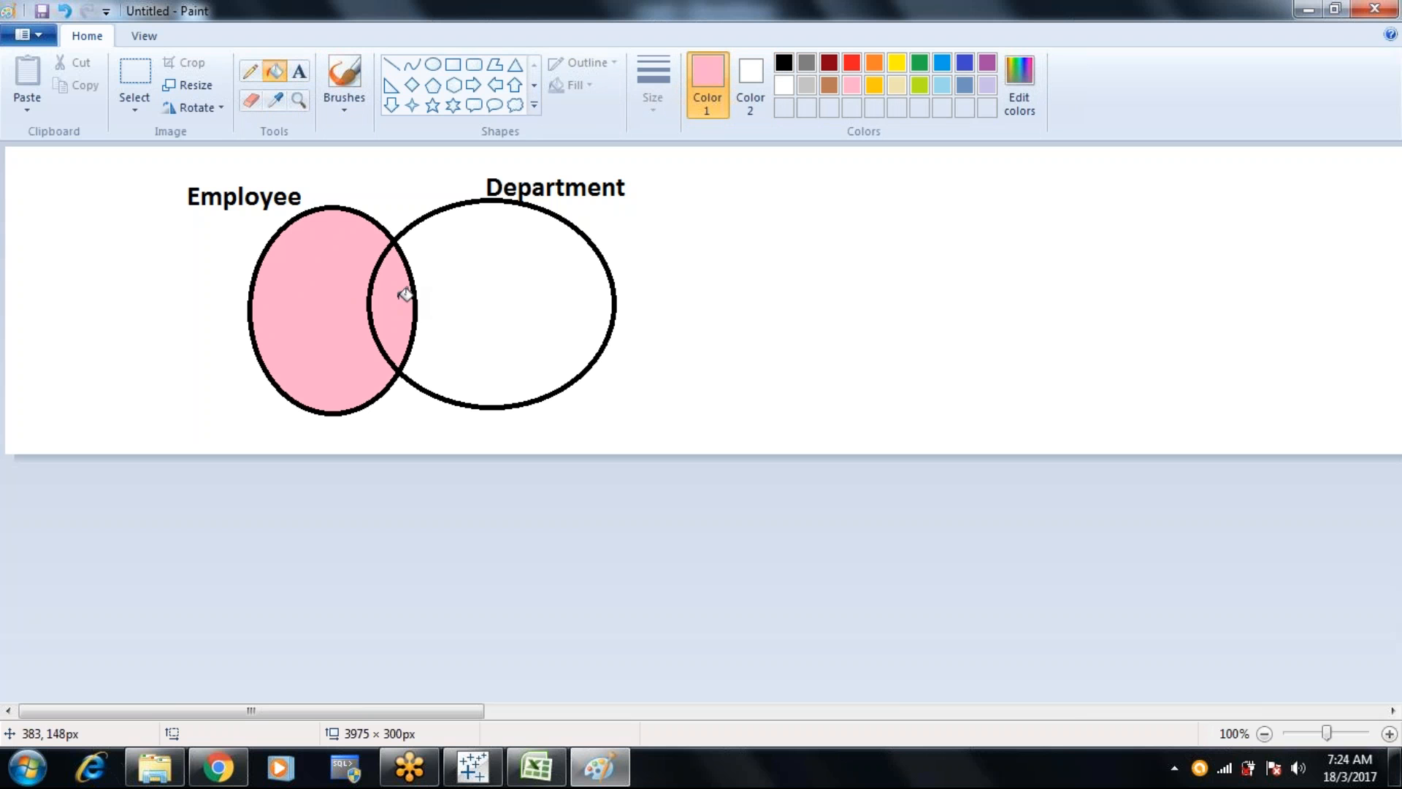
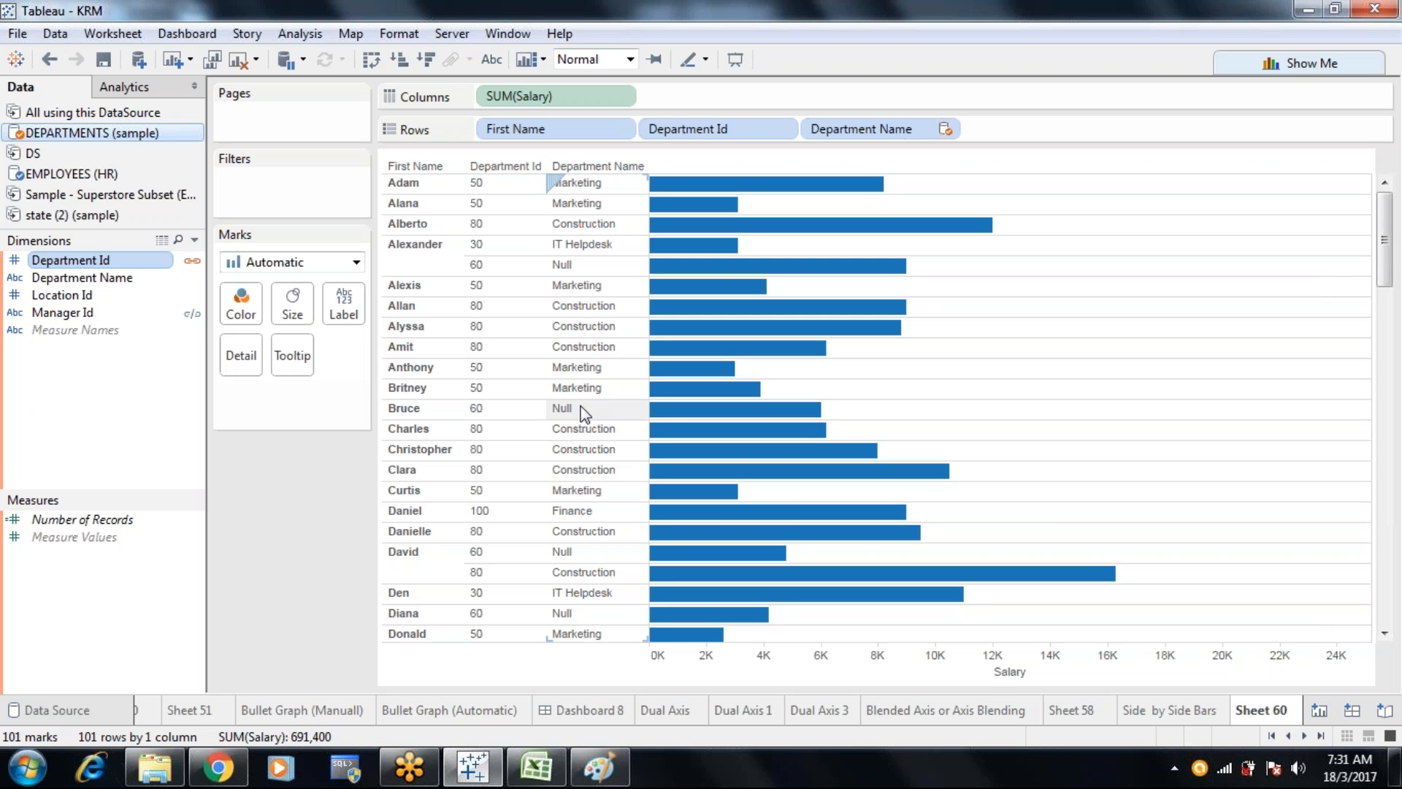
Add a Department Name filter that excludes Null, leaving 95 marks totalling 655,600 salary
left_click(945, 128)
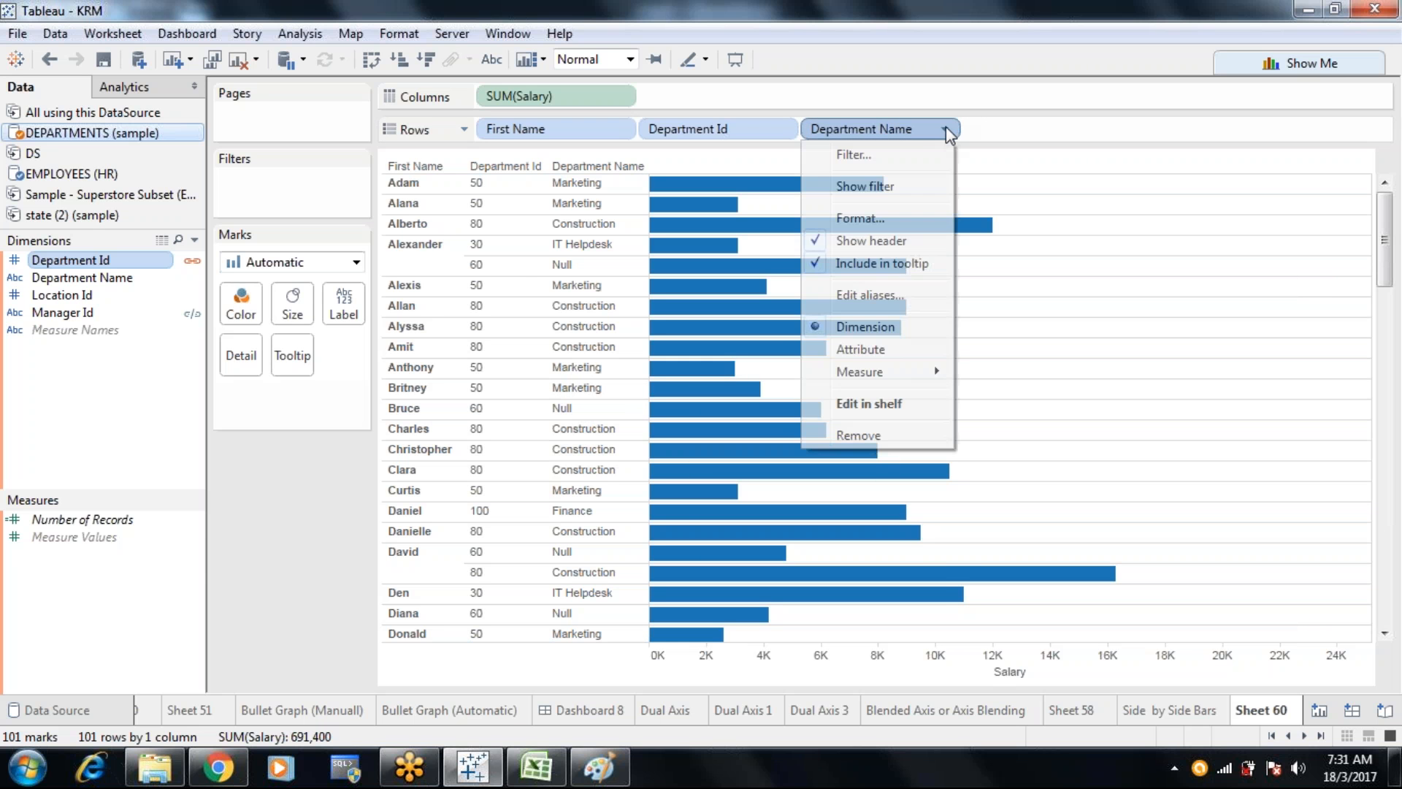
left_click(900, 154)
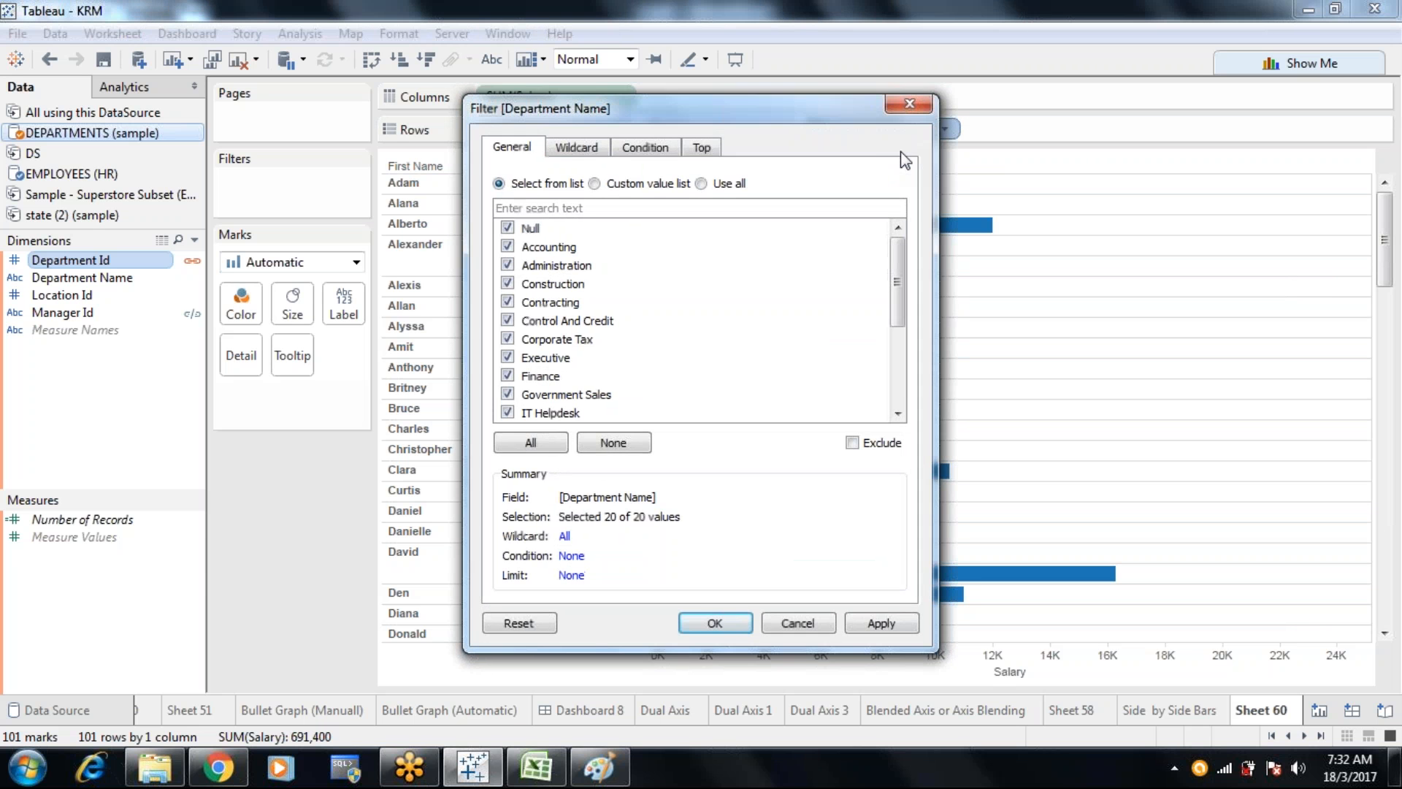
left_click(613, 444)
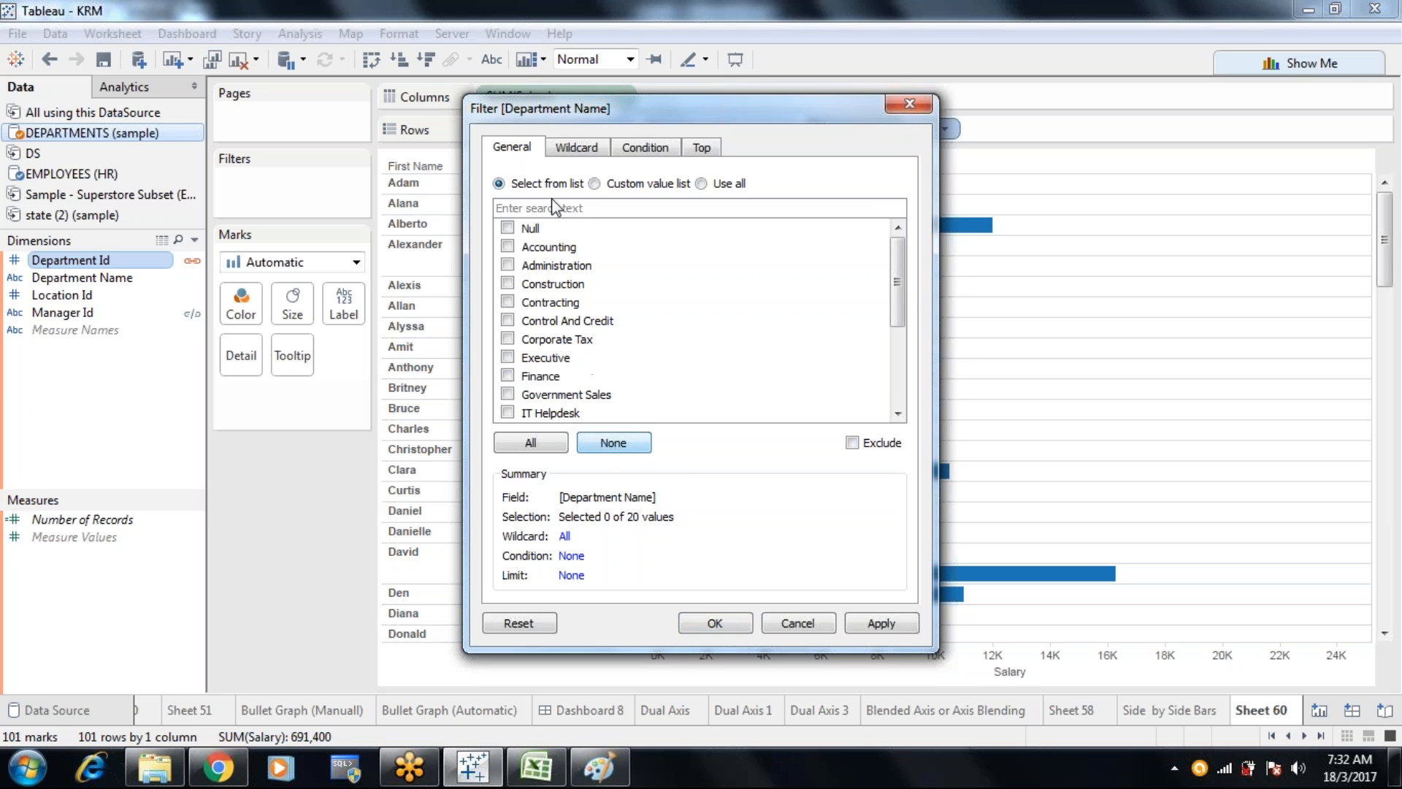
left_click(508, 228)
left_click(853, 442)
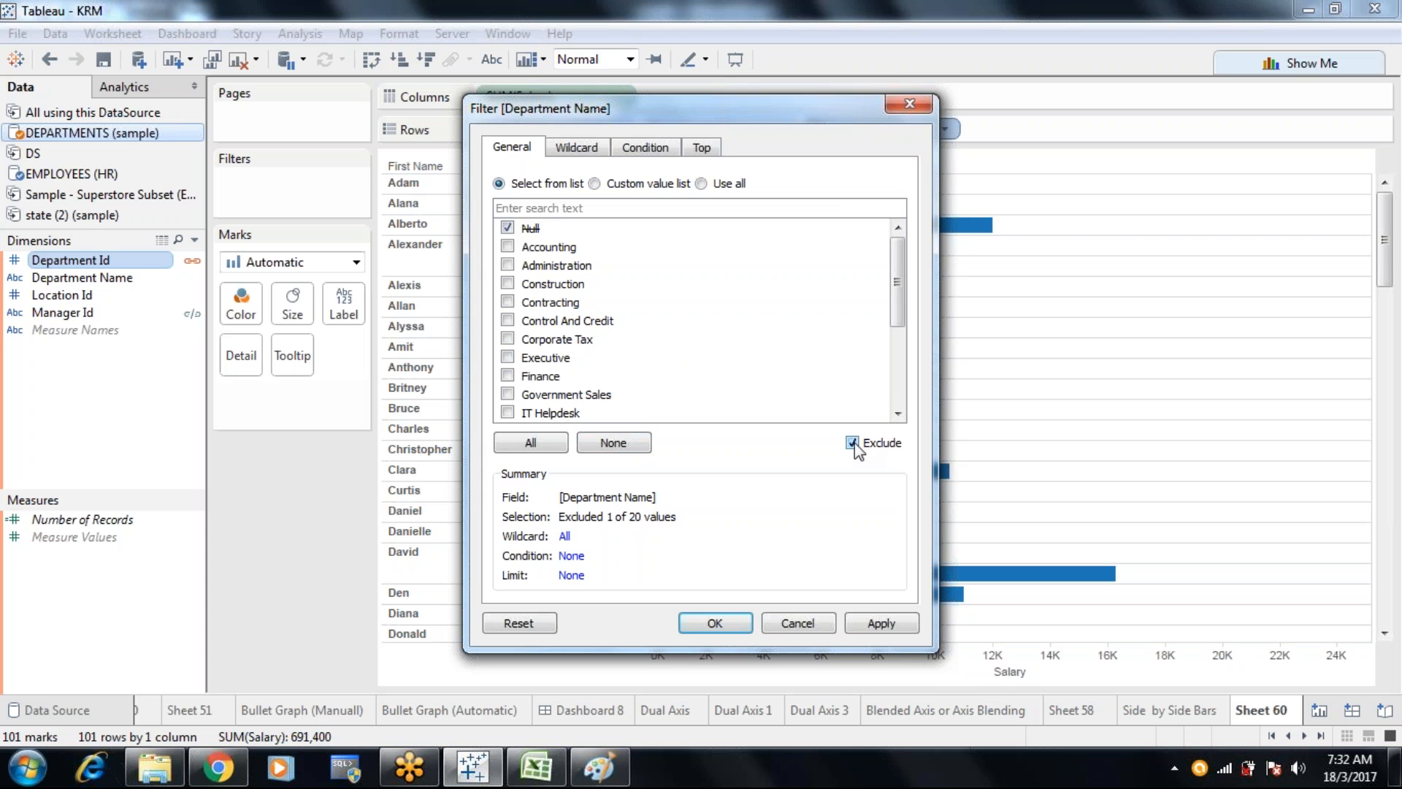
left_click(866, 625)
left_click(714, 624)
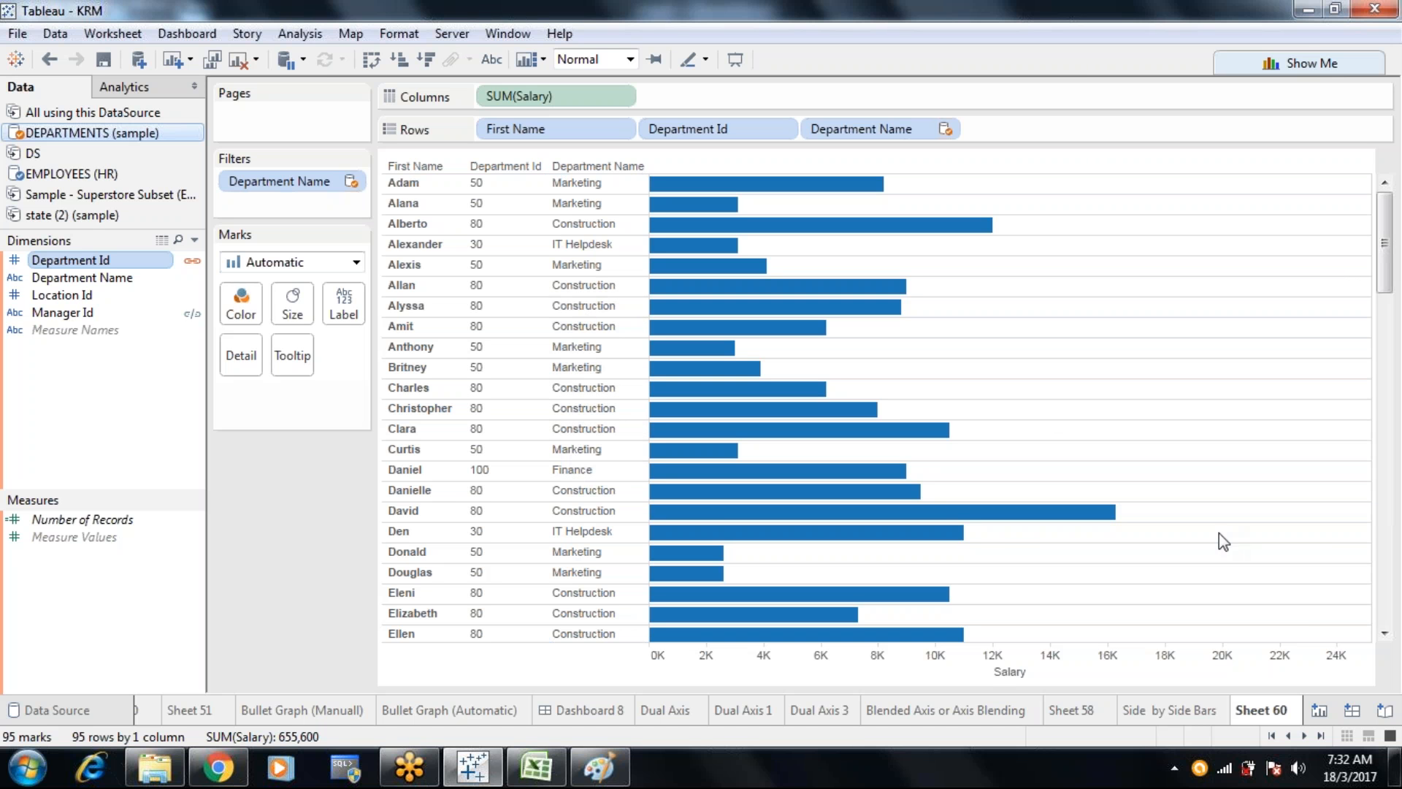
left_click(1384, 633)
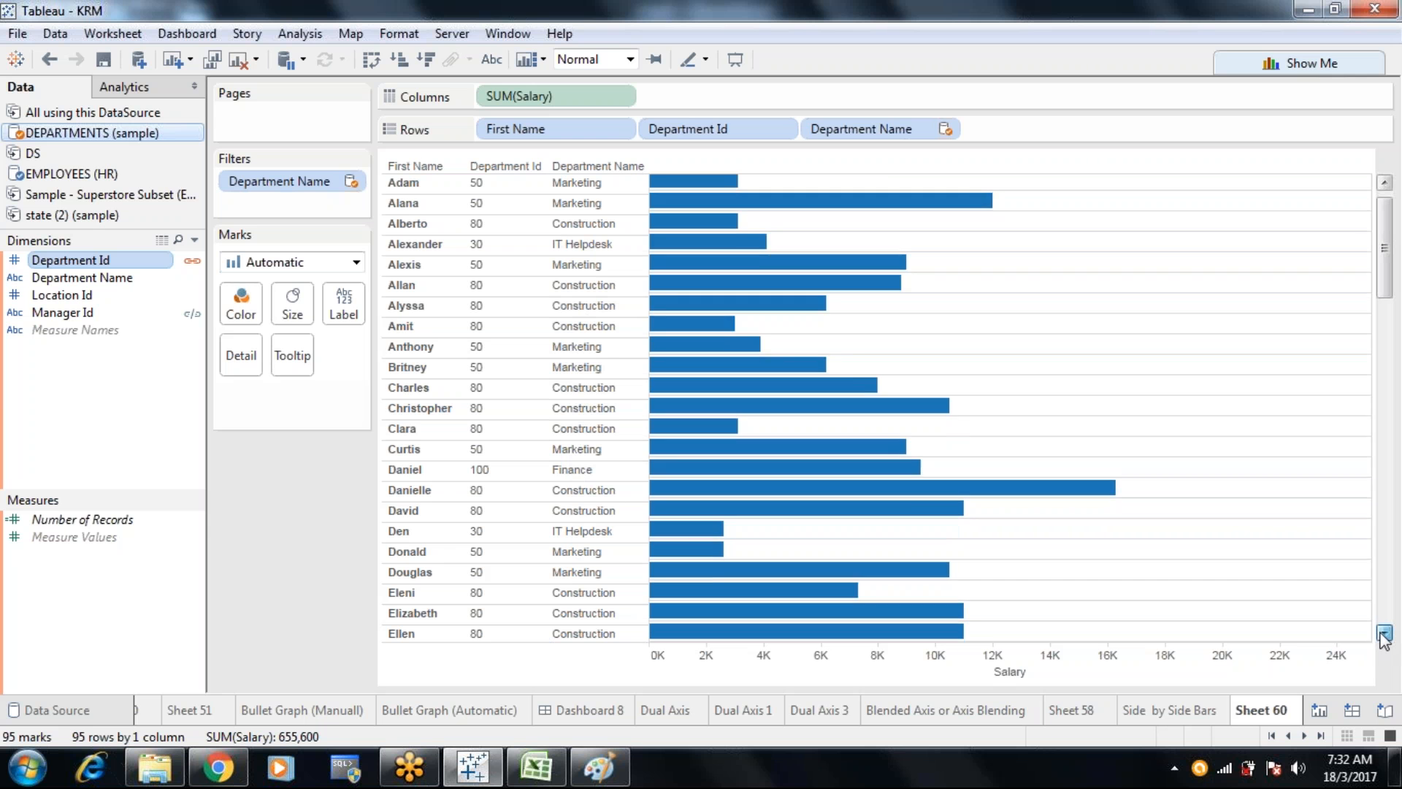
left_click_drag(1385, 633, 1385, 633)
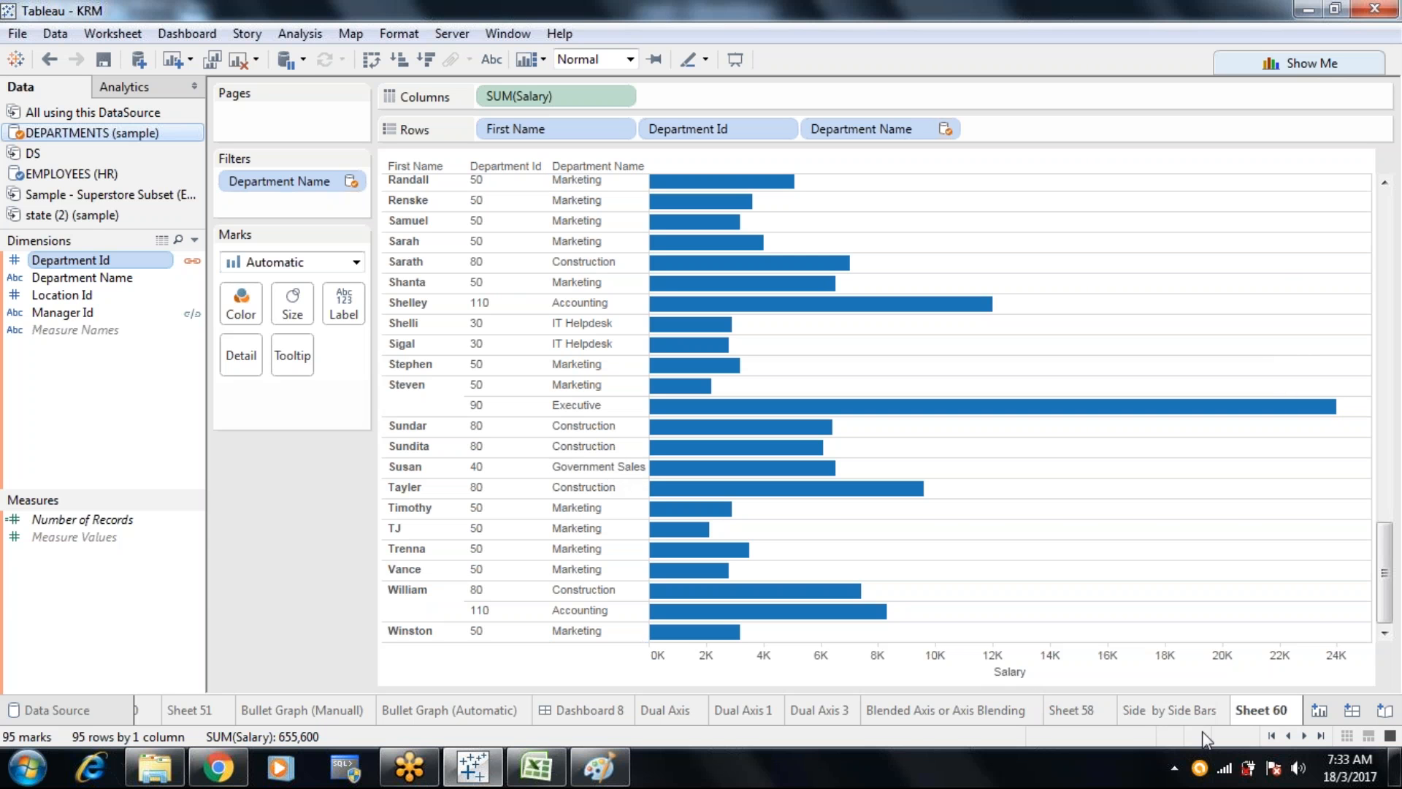
mouse_move(1281, 712)
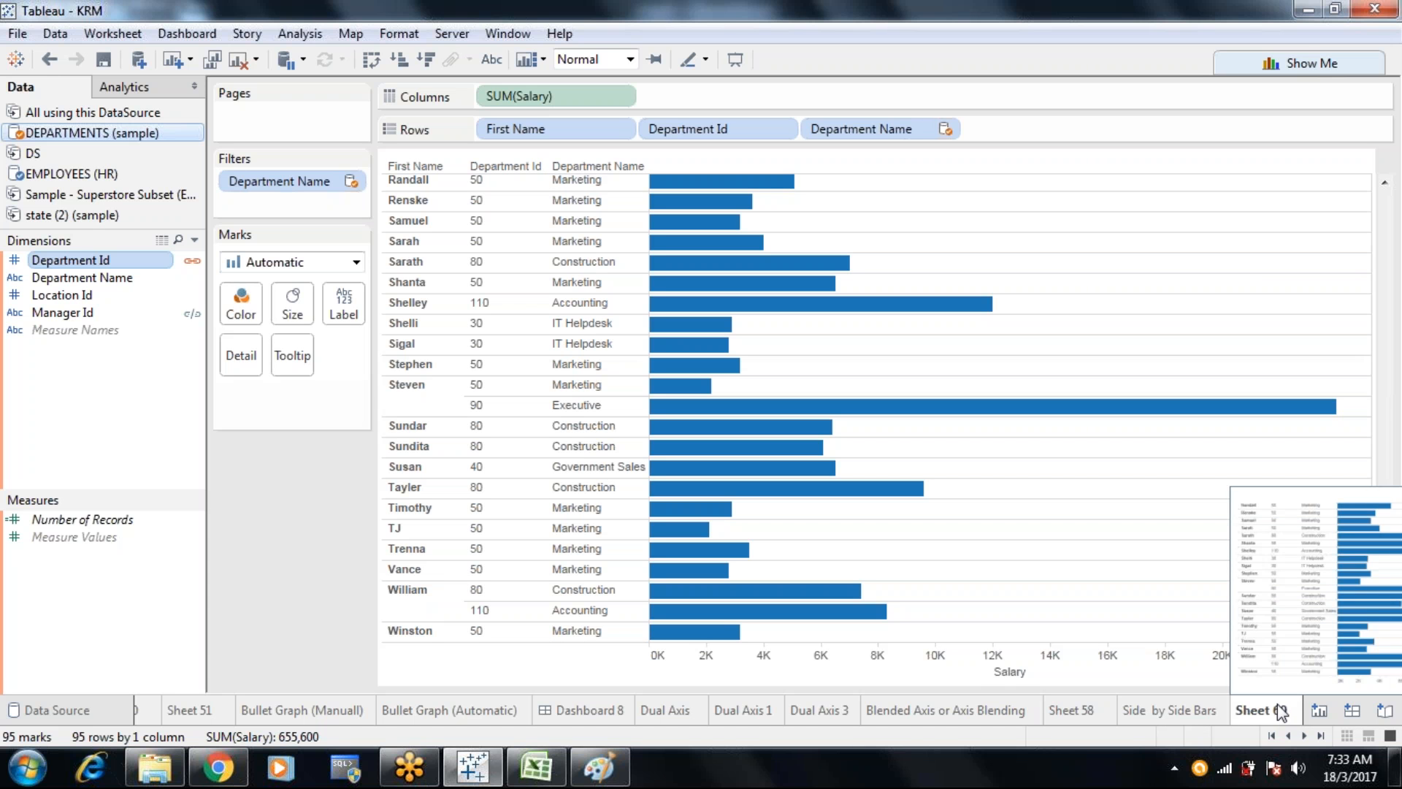
Rename the Sheet 60 tab to 'Datablending'
double_click(1280, 712)
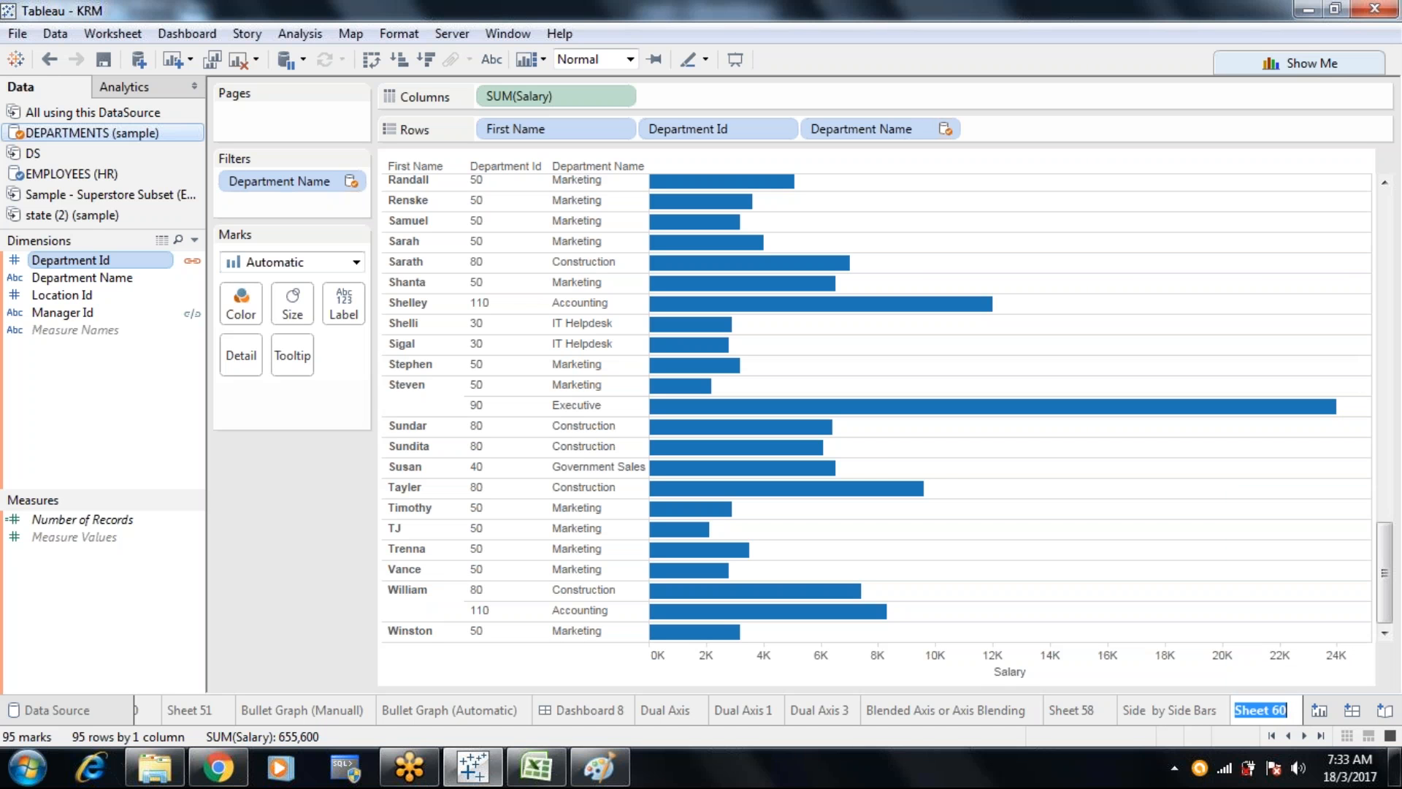
type("Datablending")
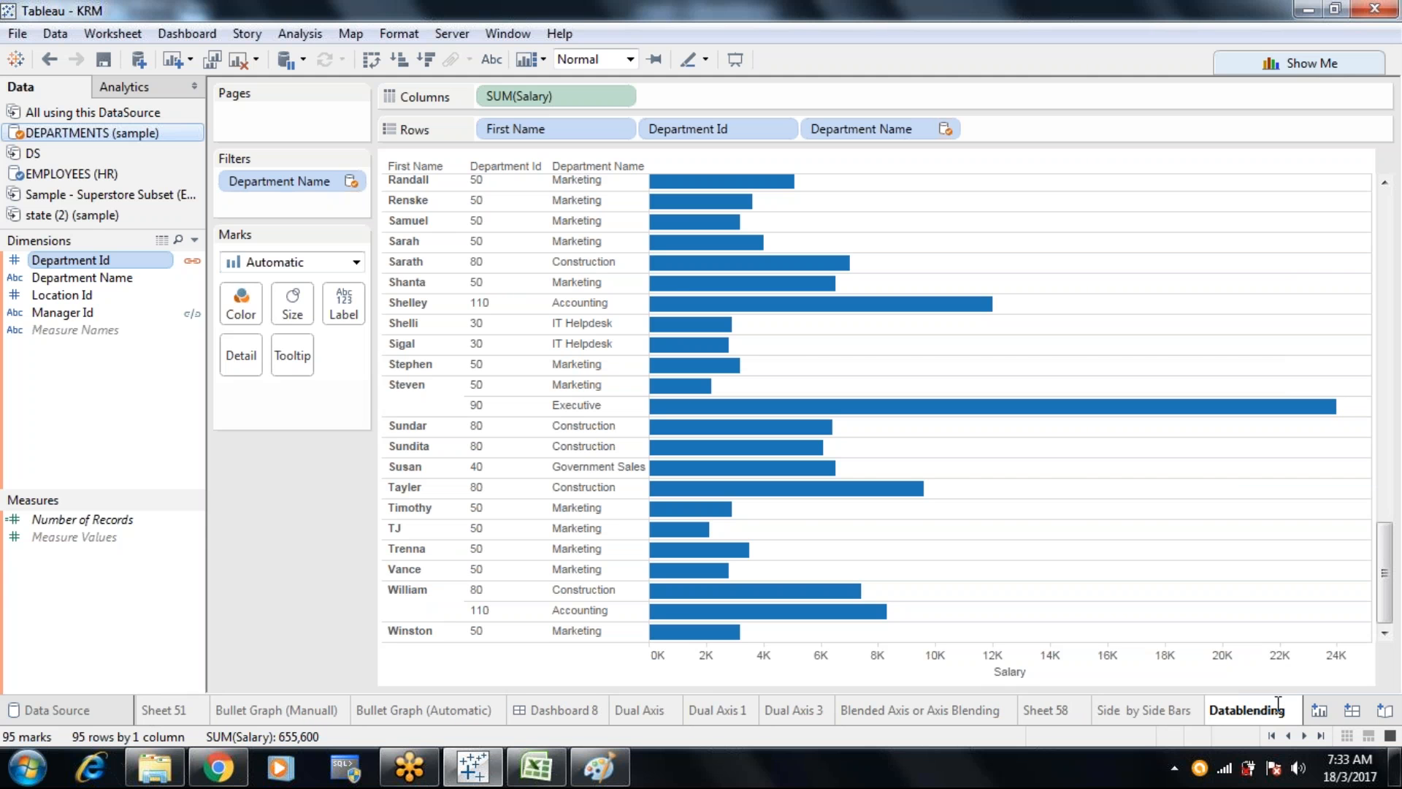
key("Return")
left_click(1201, 708)
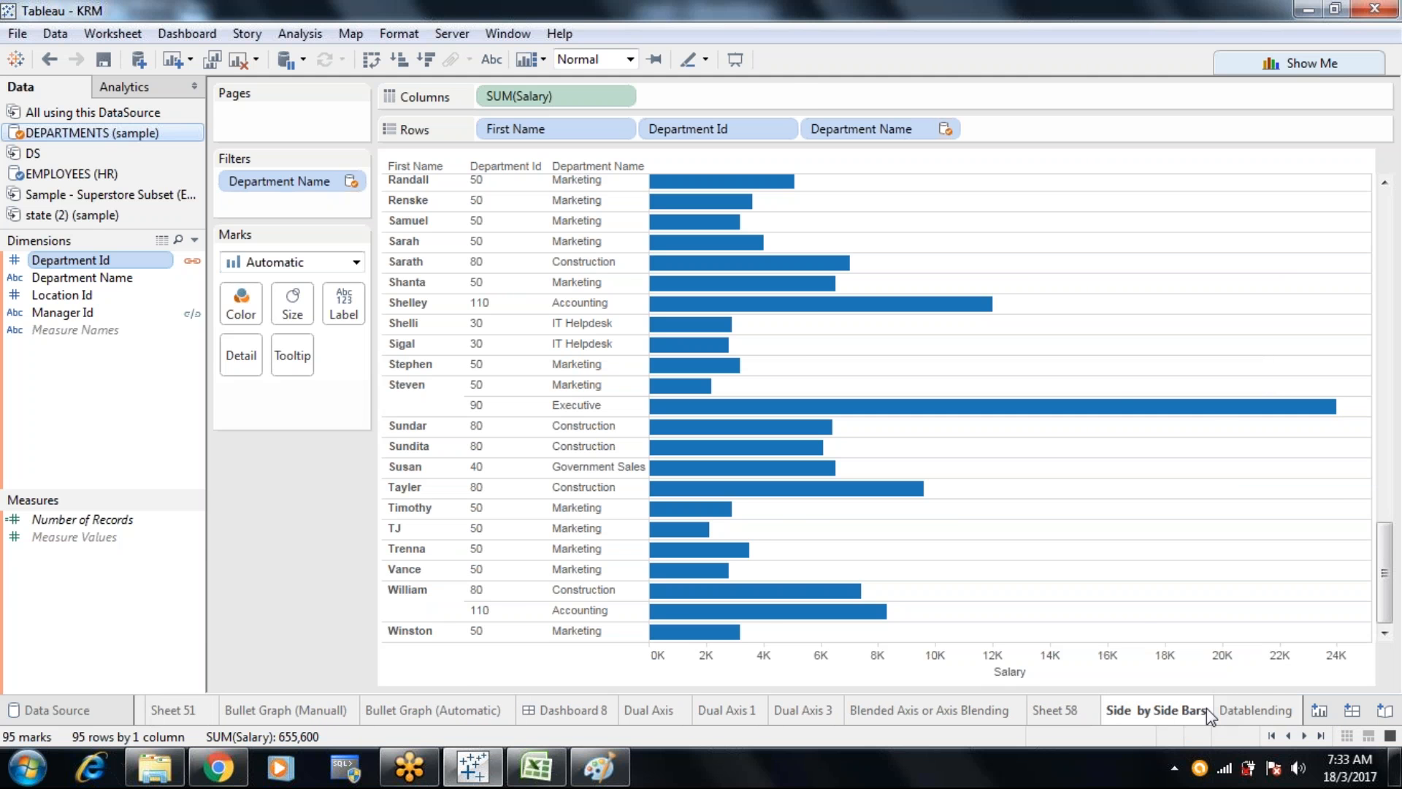
left_click(1242, 715)
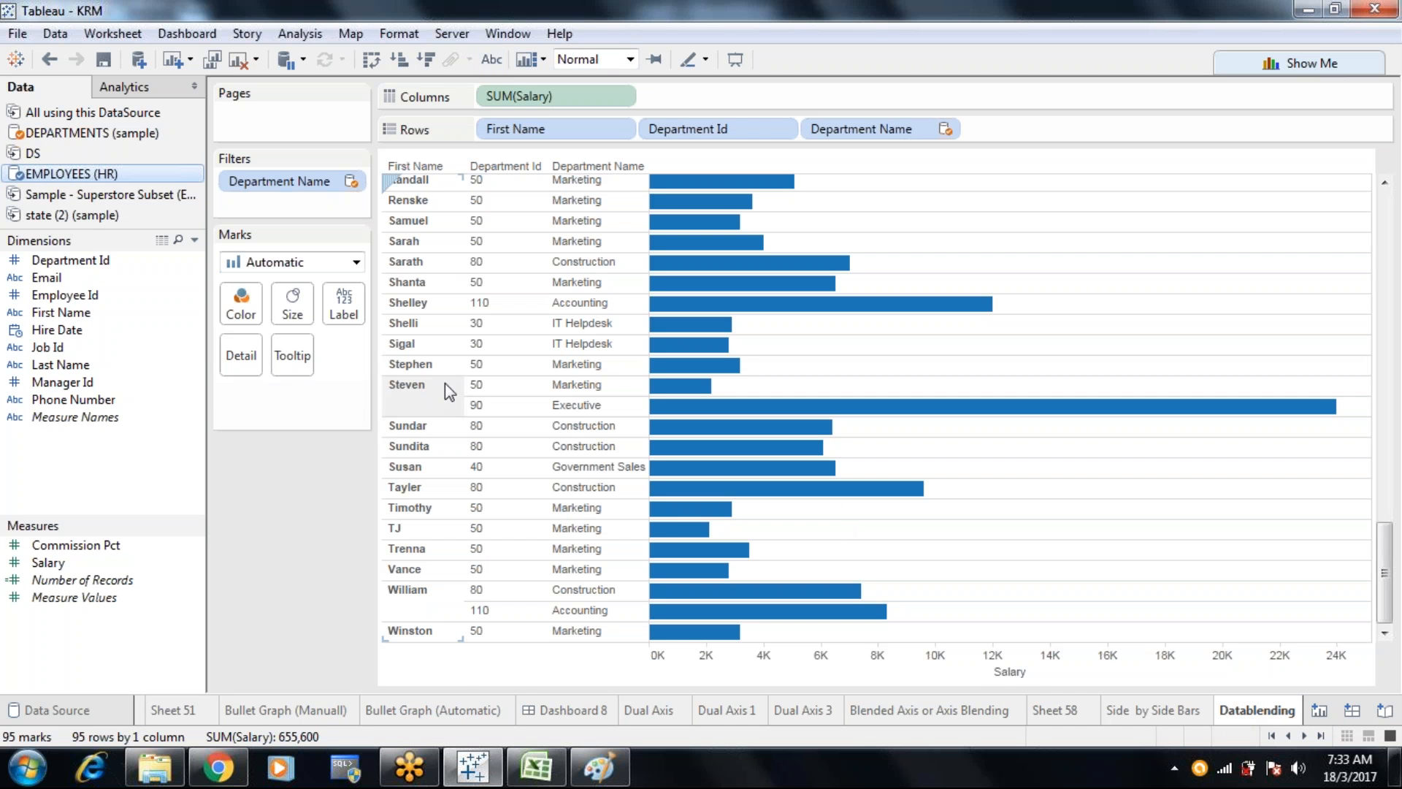
Create an extract of the EMPLOYEES (HR) data source
right_click(90, 176)
left_click(132, 338)
left_click(806, 595)
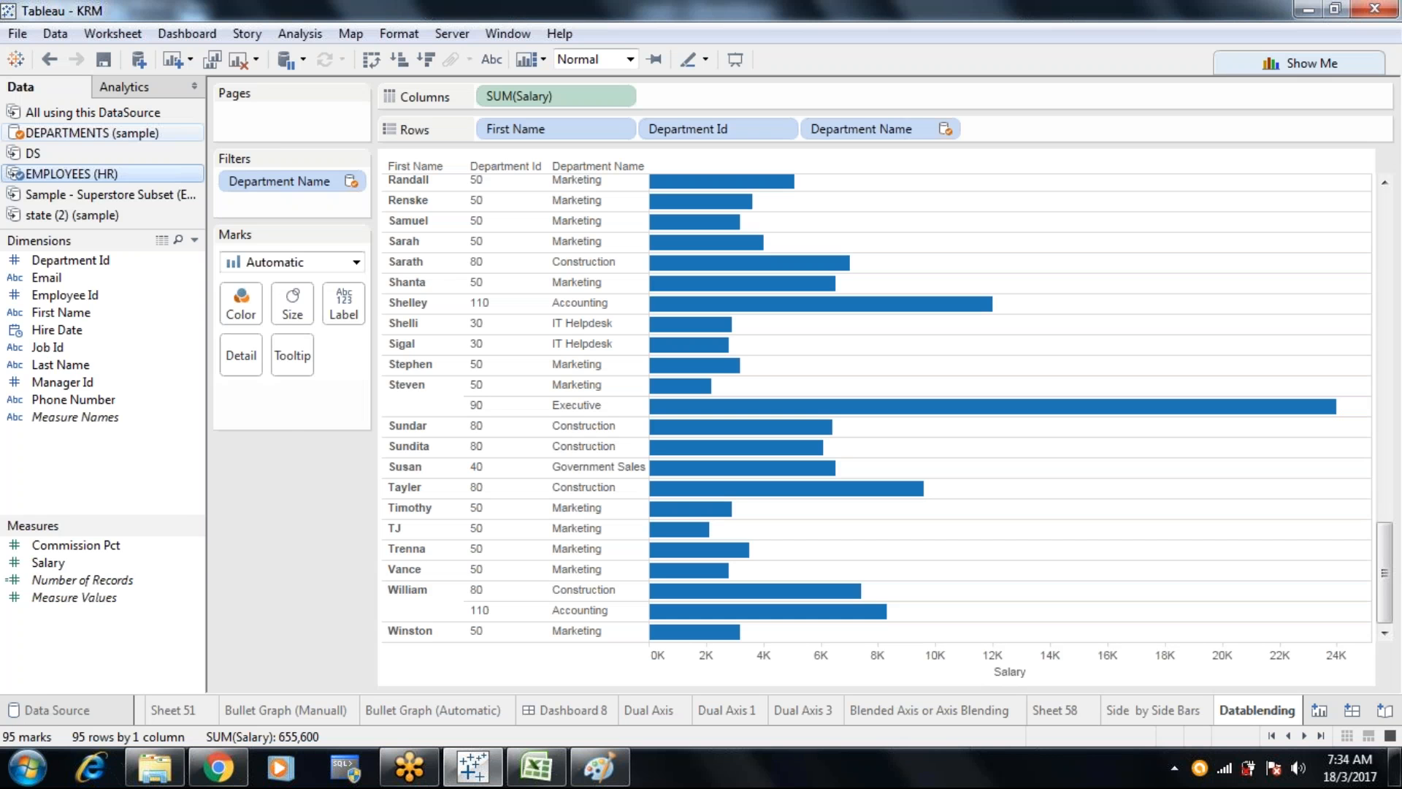
left_click(67, 132)
Run an All-rows extract of the DEPARTMENTS (sample) data source
right_click(67, 132)
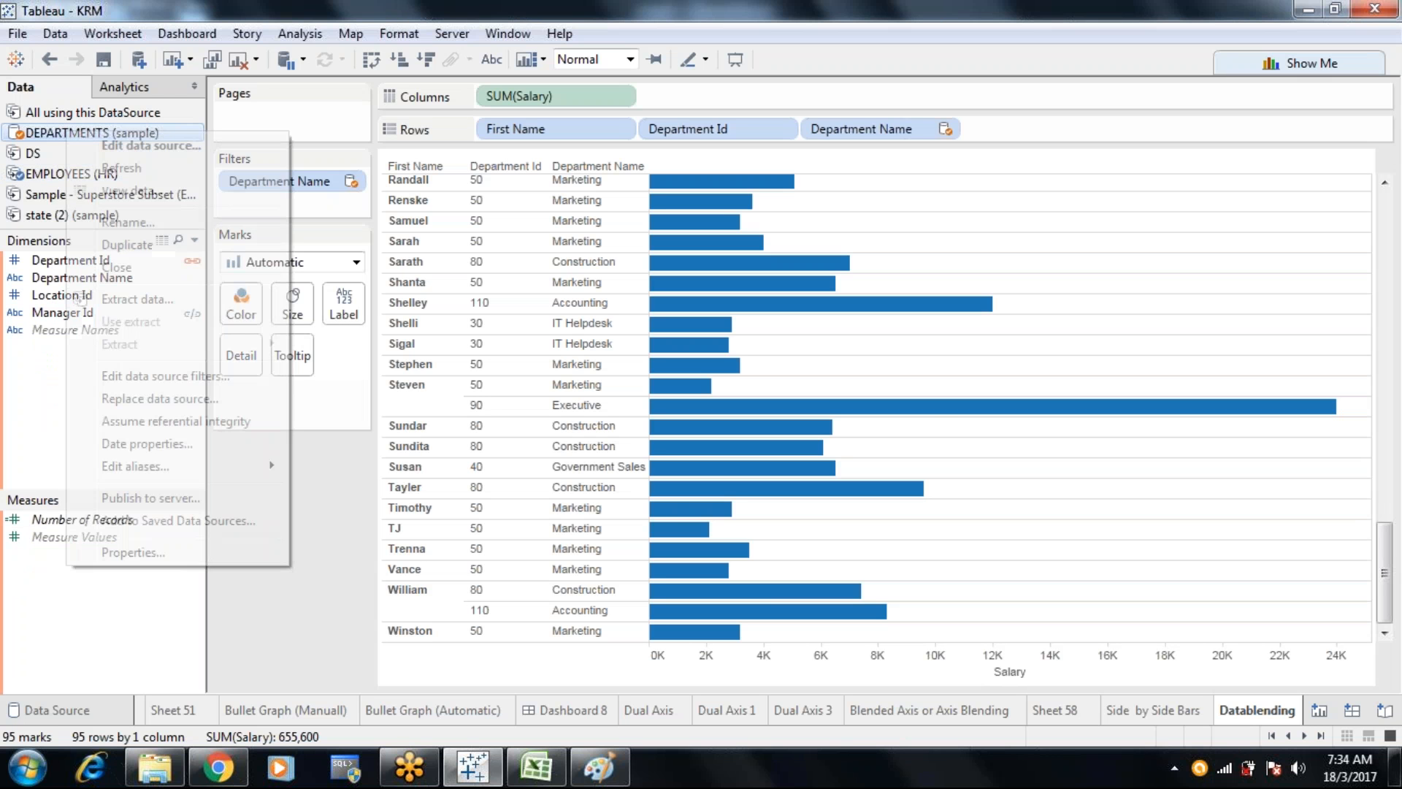
left_click(120, 300)
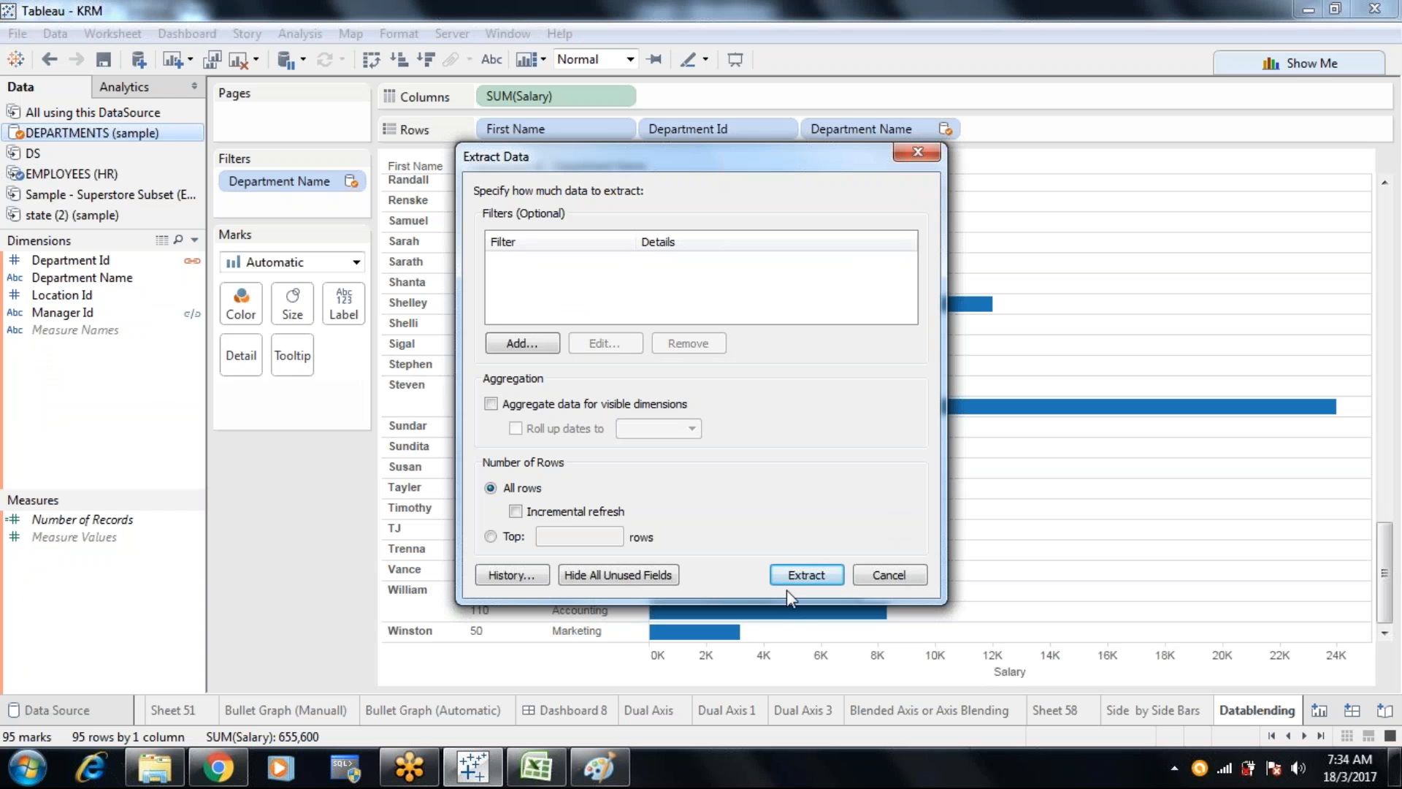
left_click(795, 580)
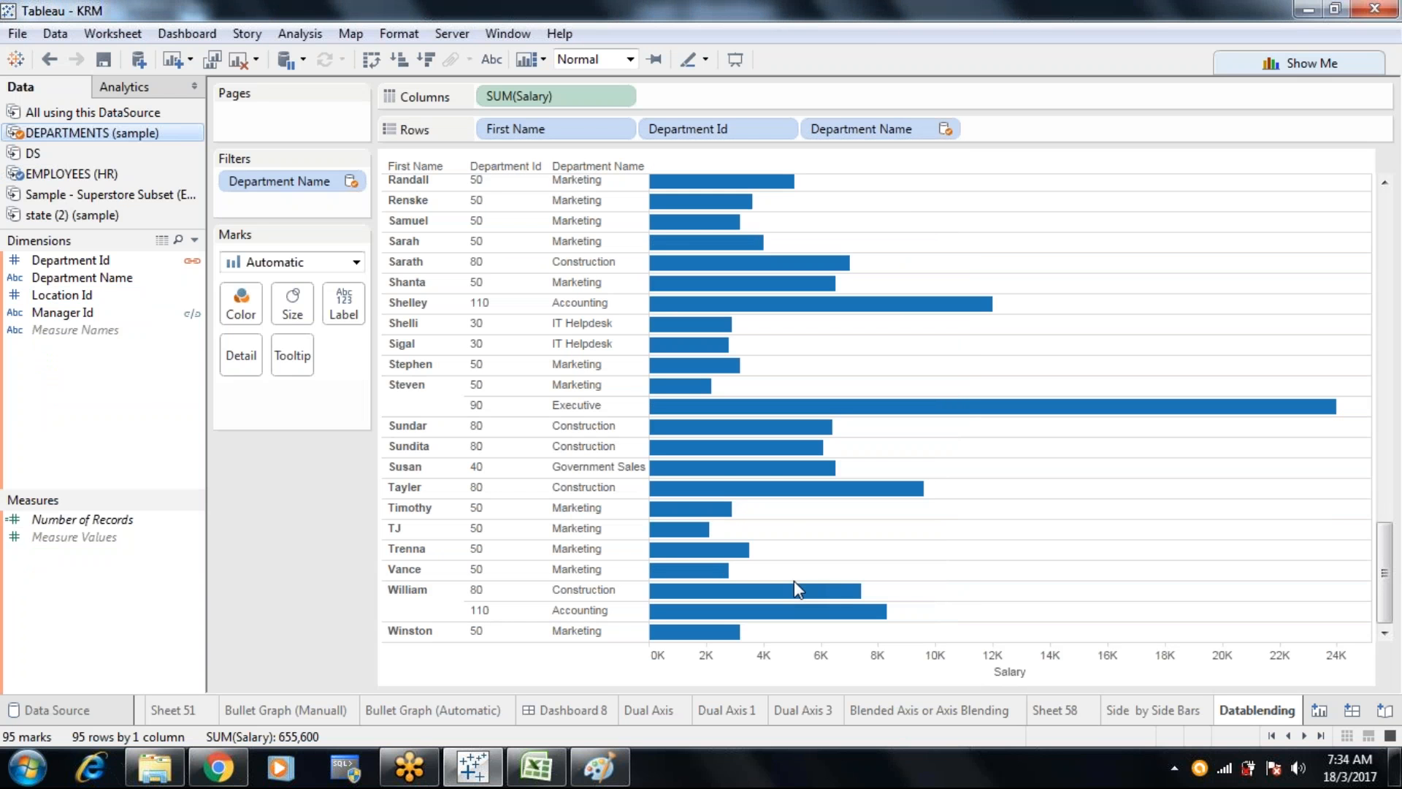
Save the workbook and minimize the Tableau, Paint, Excel and file browser windows
left_click(101, 58)
left_click(1308, 7)
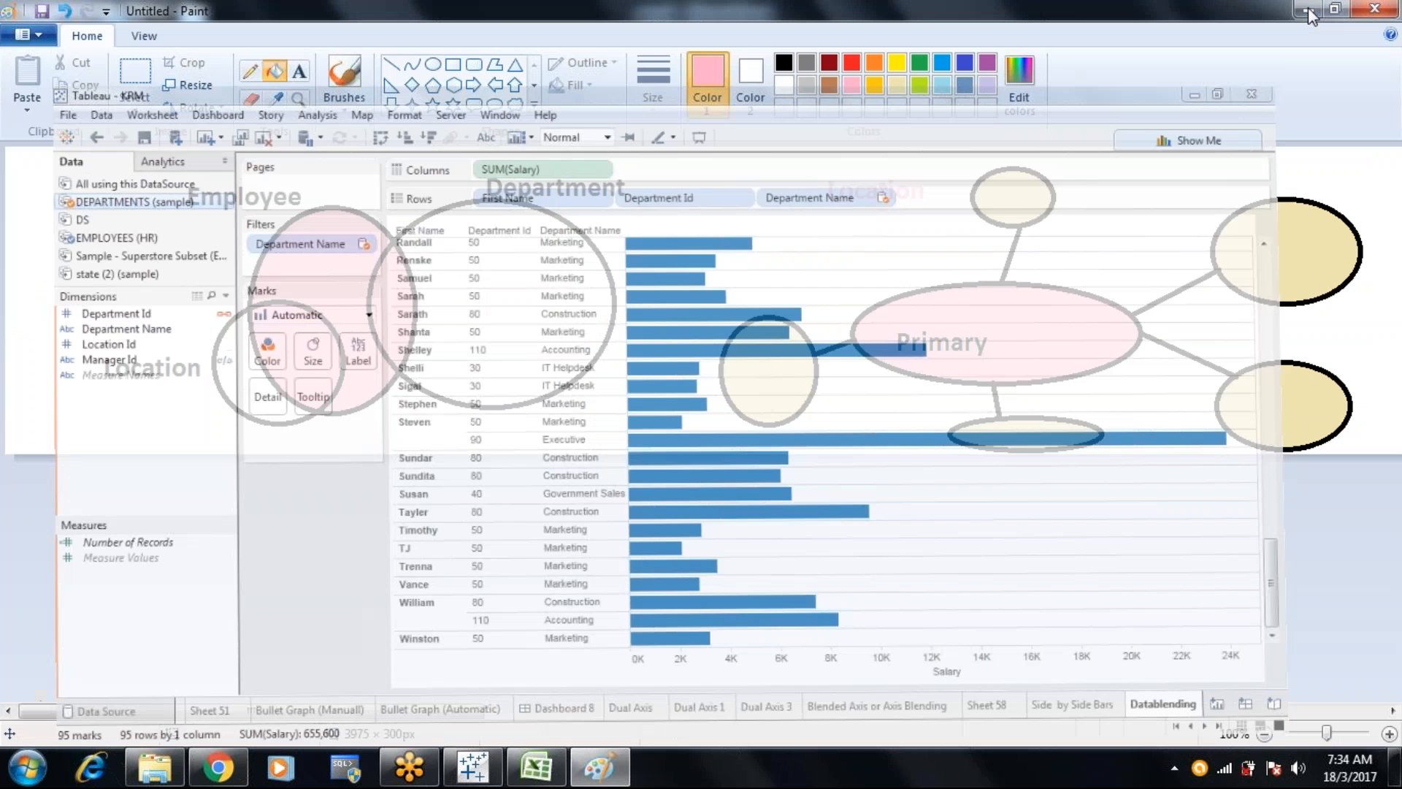
left_click(1307, 7)
left_click(1308, 7)
left_click(1307, 8)
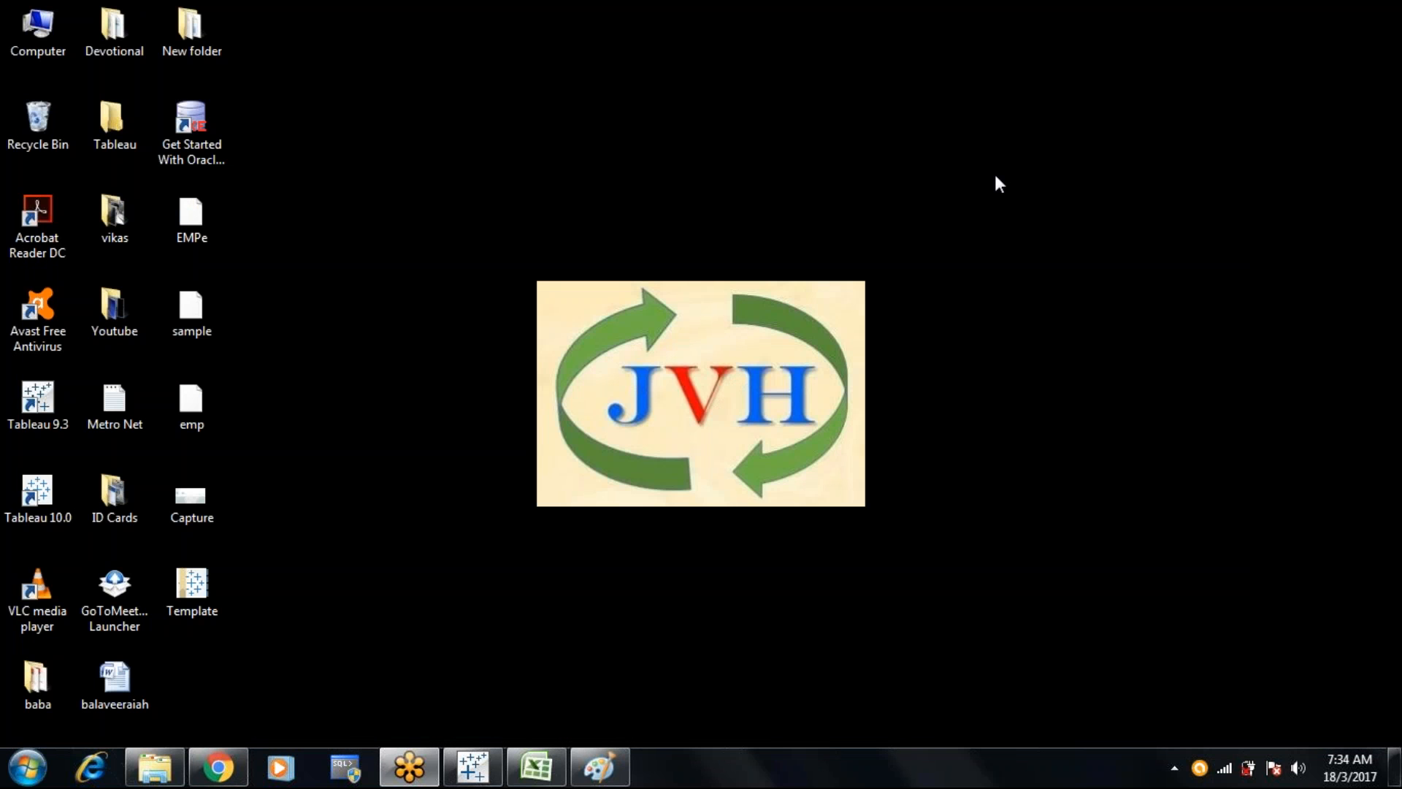
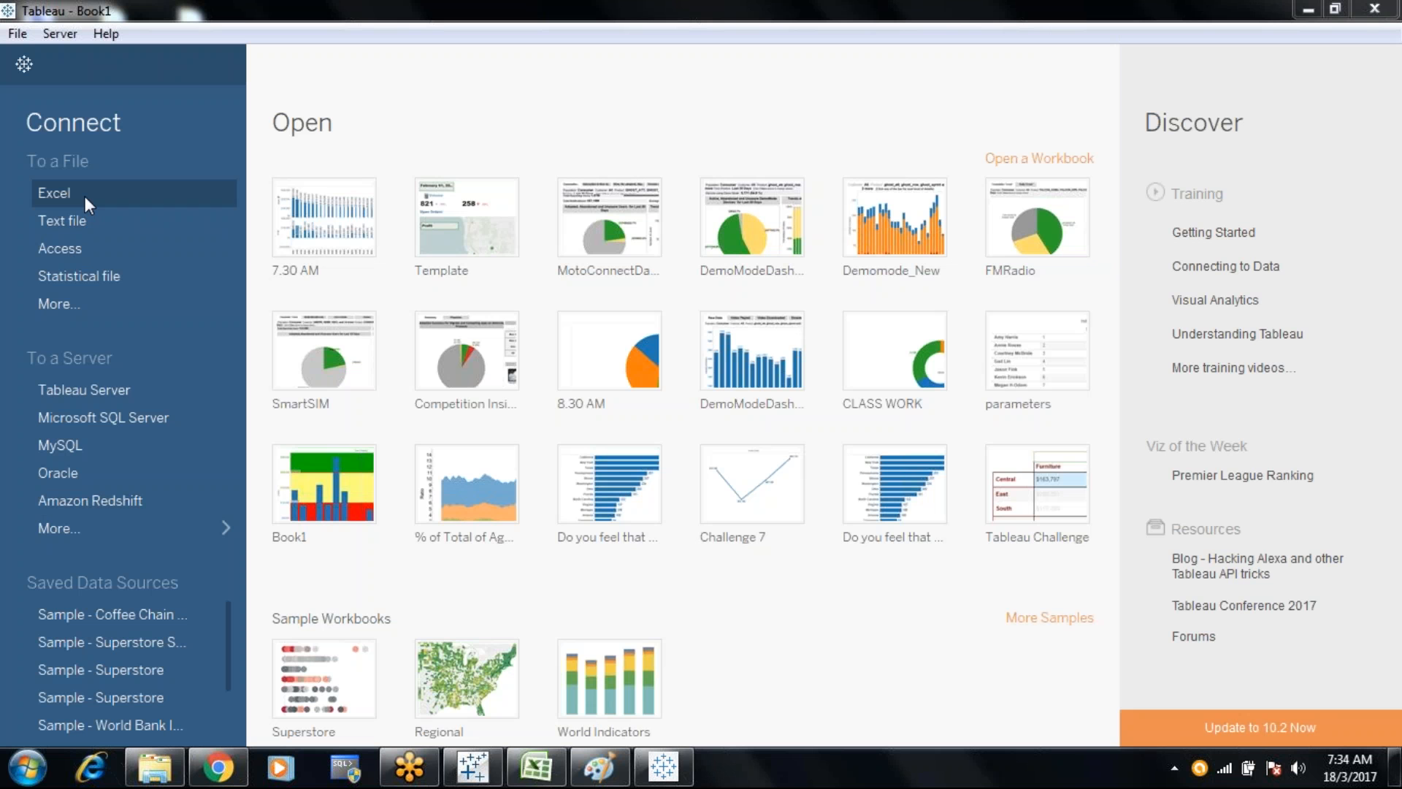
left_click(56, 475)
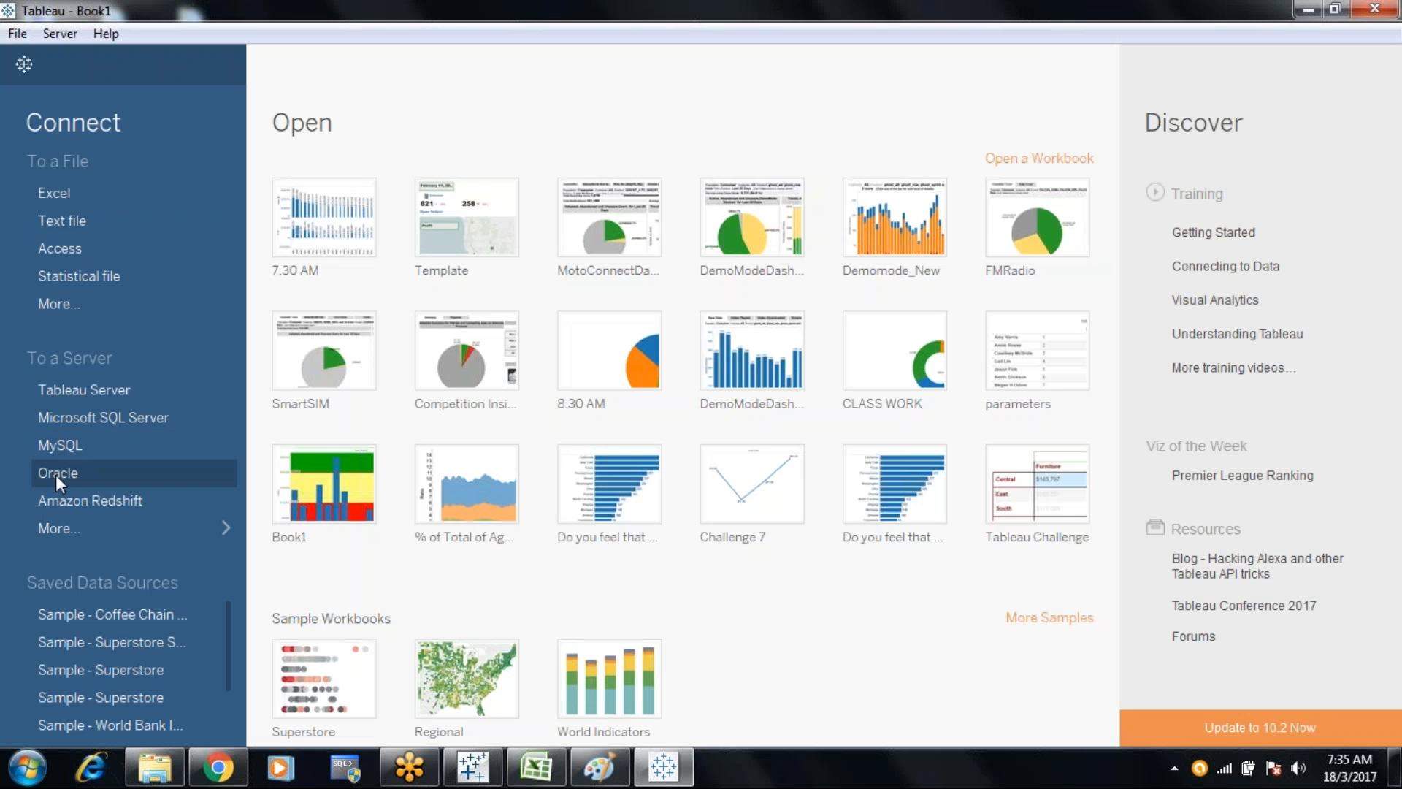
type("jvh-pc")
key("Tab")
key("Tab")
key("Tab")
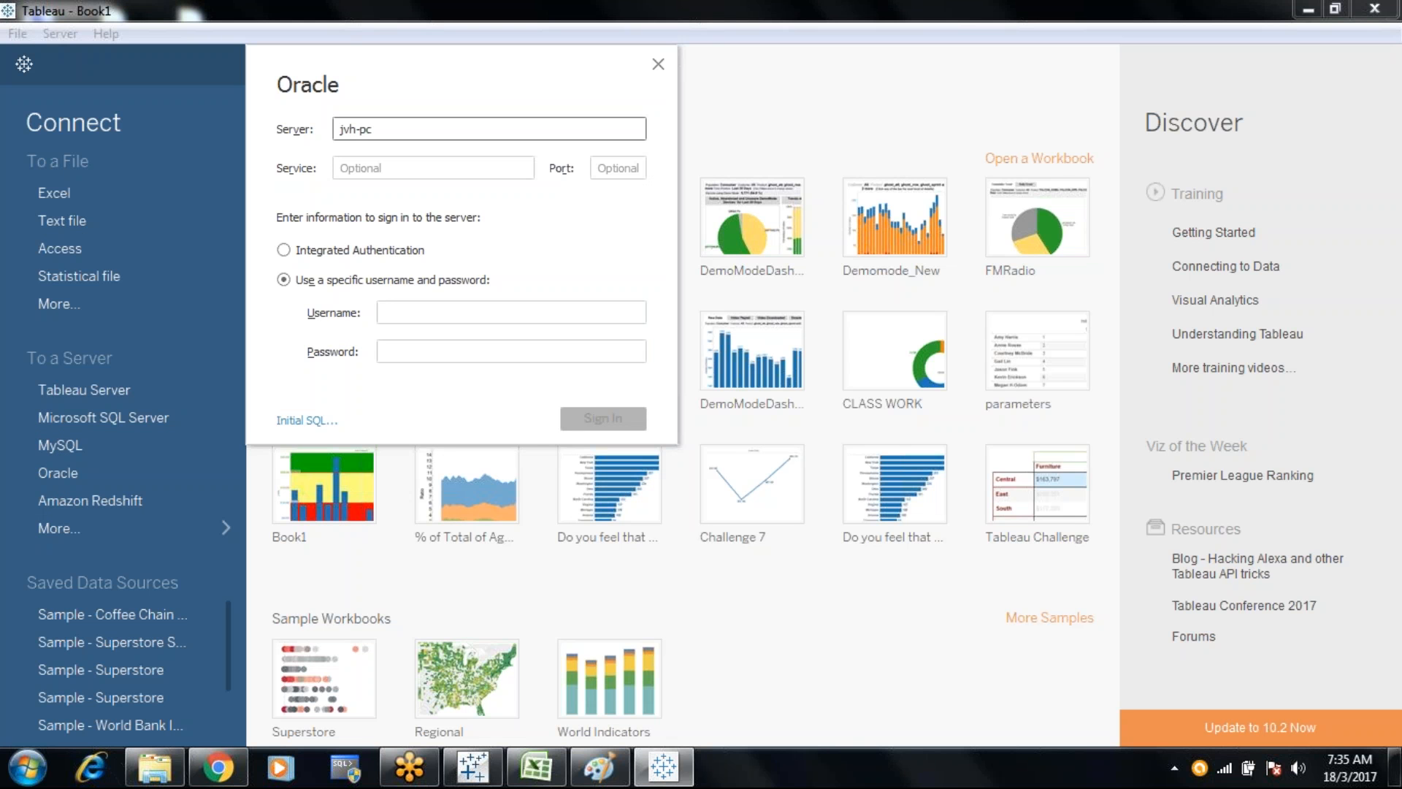
key("Tab")
type("hr")
key("Tab")
type("hr")
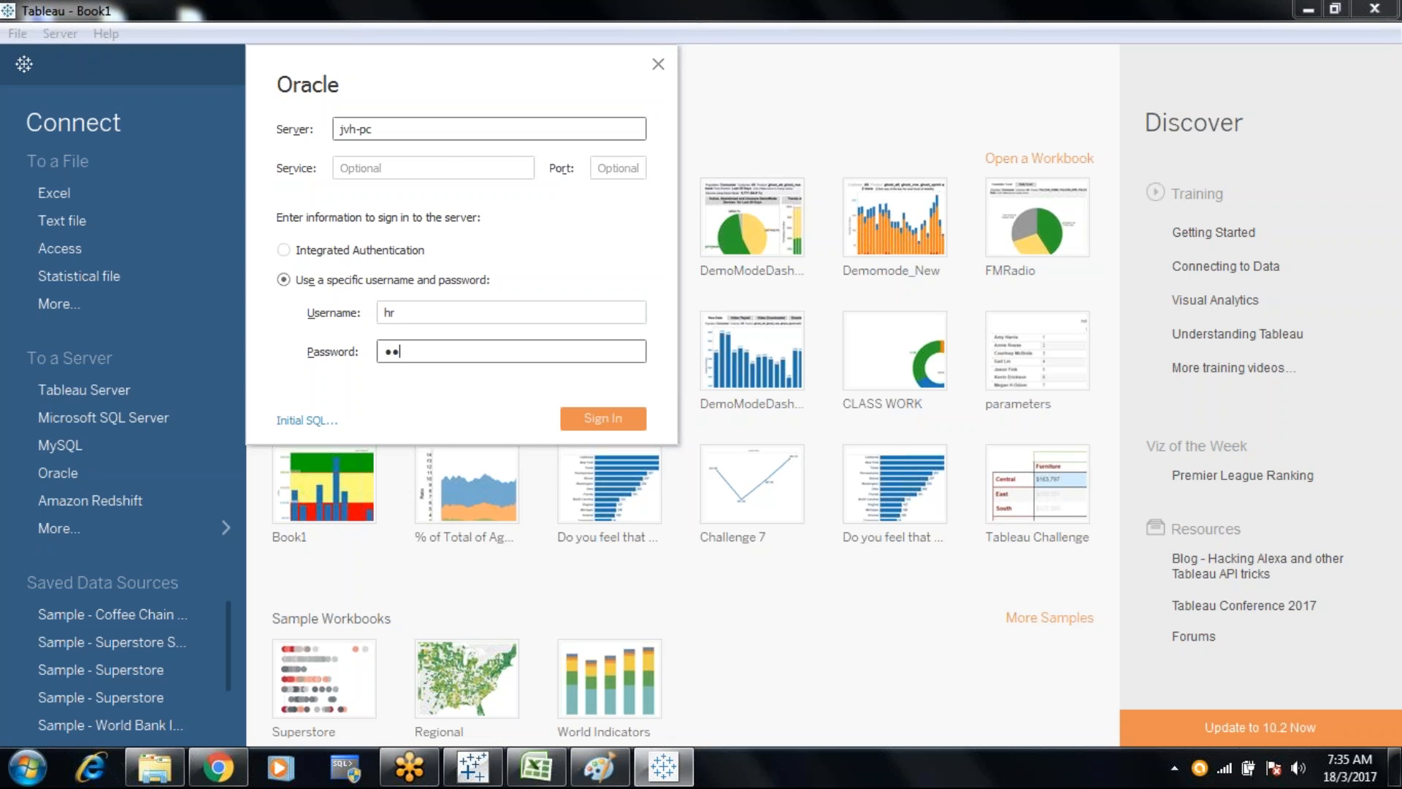
left_click(597, 422)
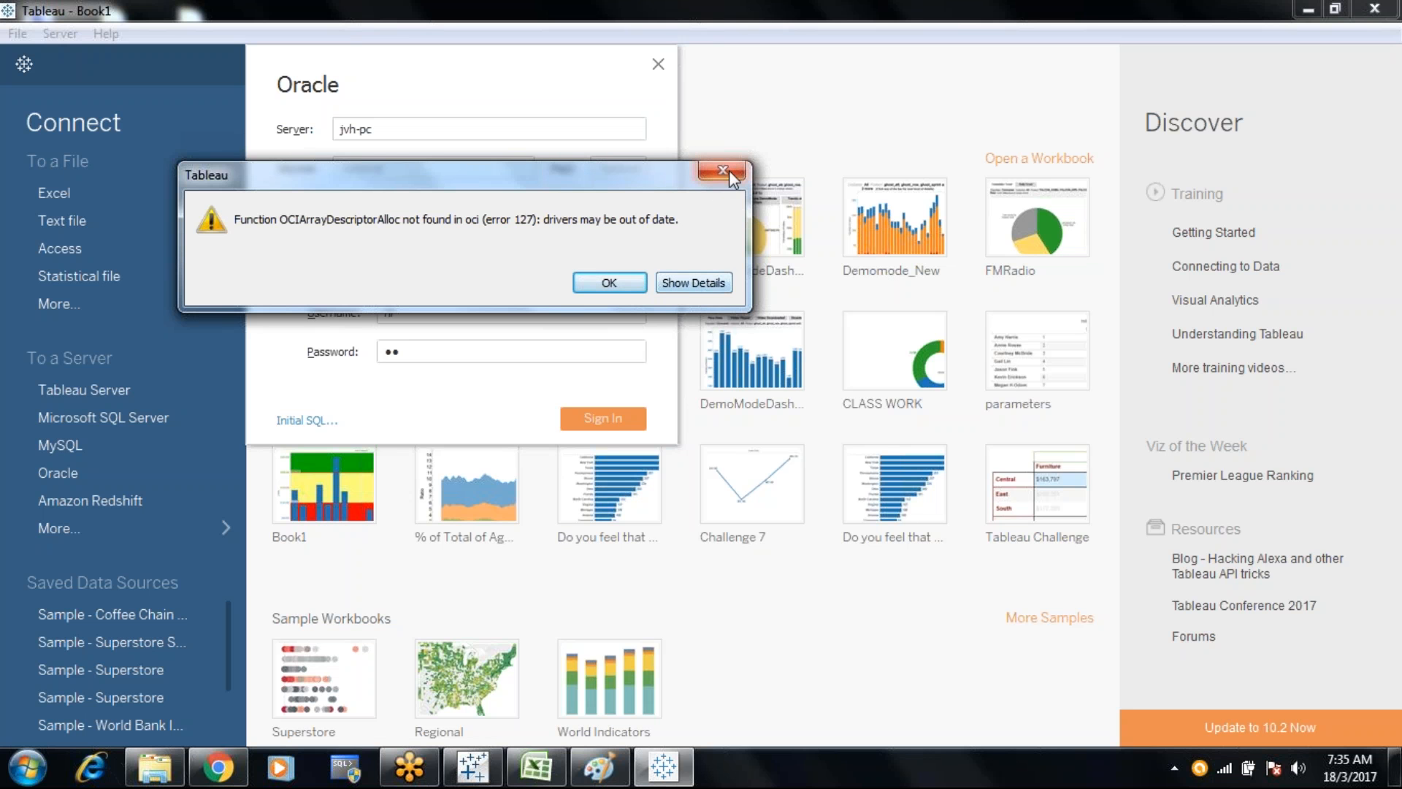
left_click(703, 283)
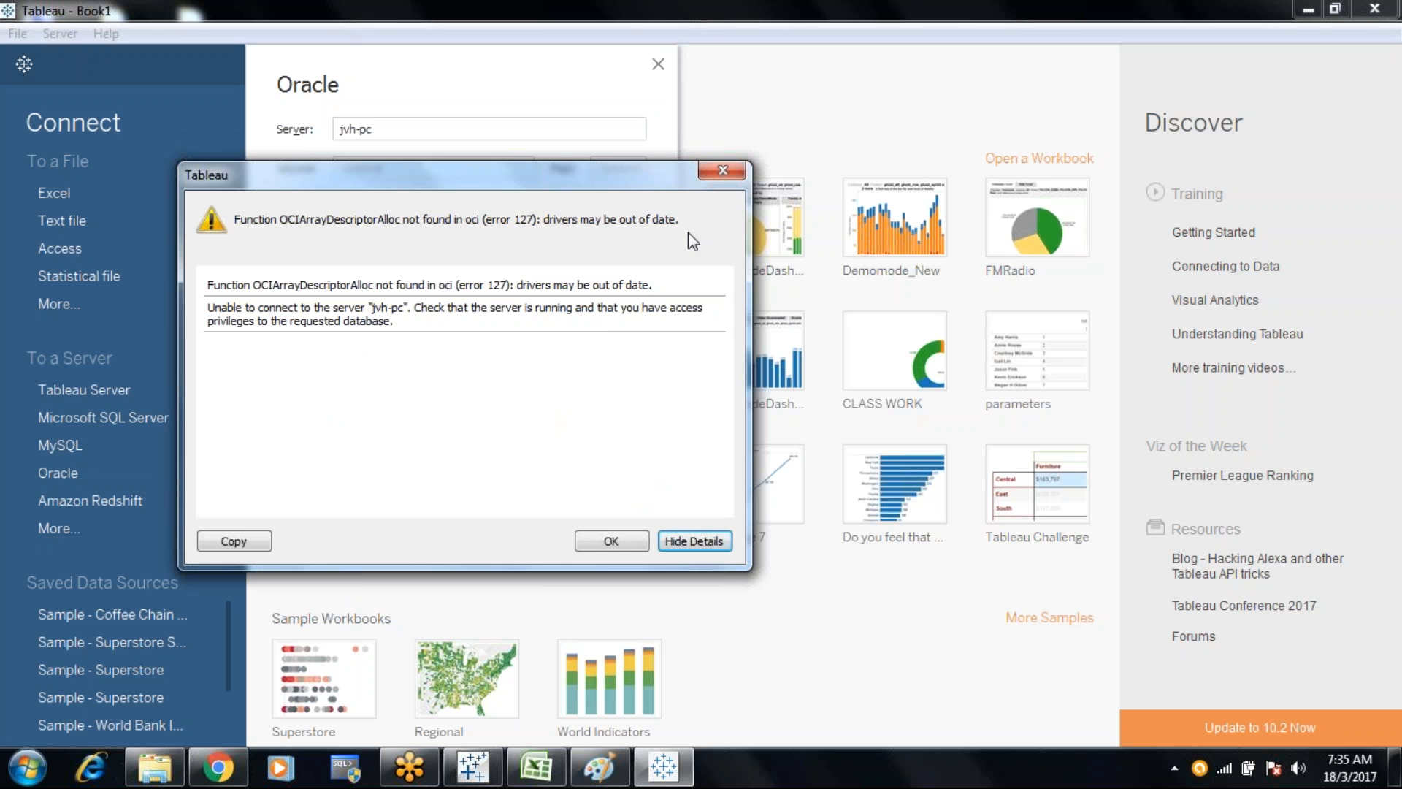
left_click(726, 177)
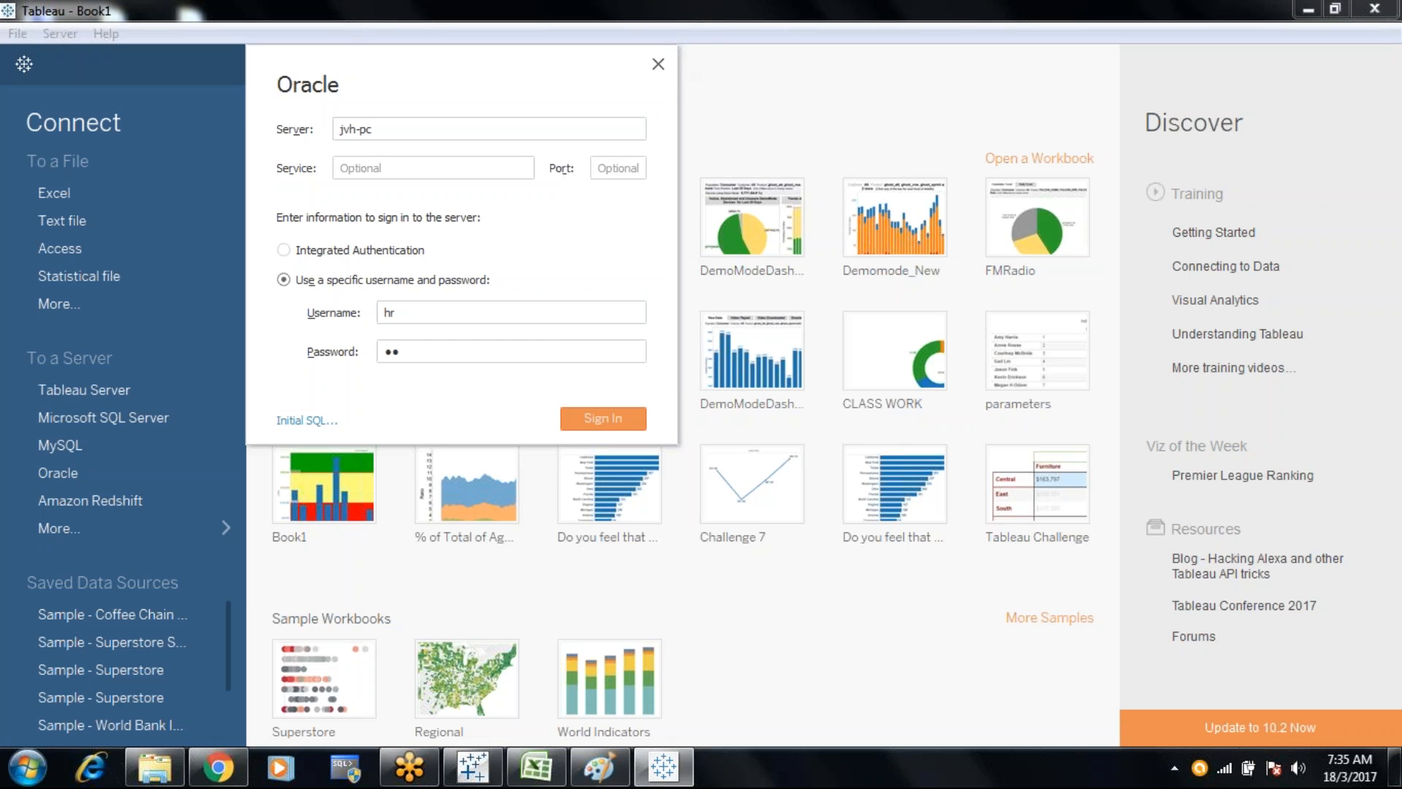
left_click(659, 65)
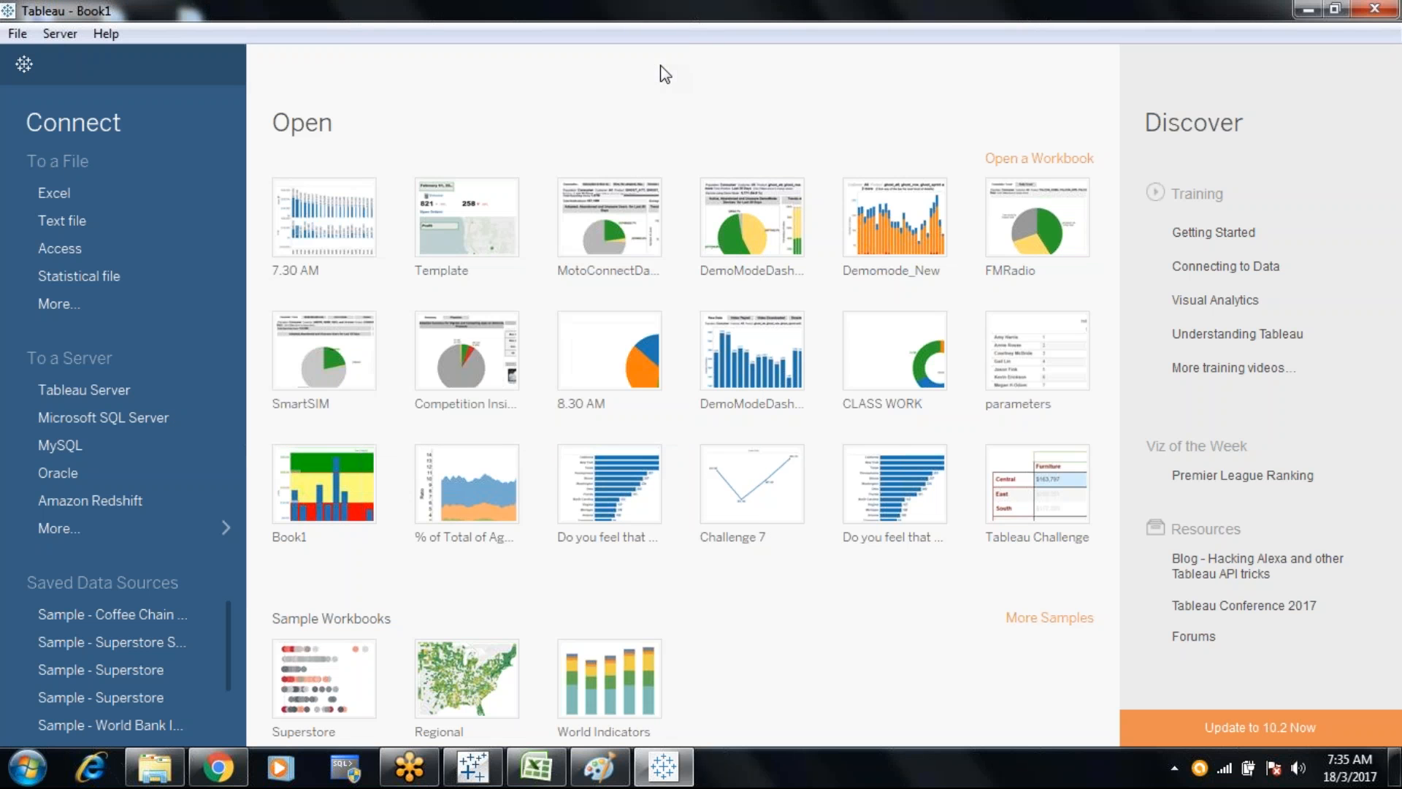
In Chrome, clear the download bar and Google 'oracle drivers for tableau' in a new tab
left_click(218, 766)
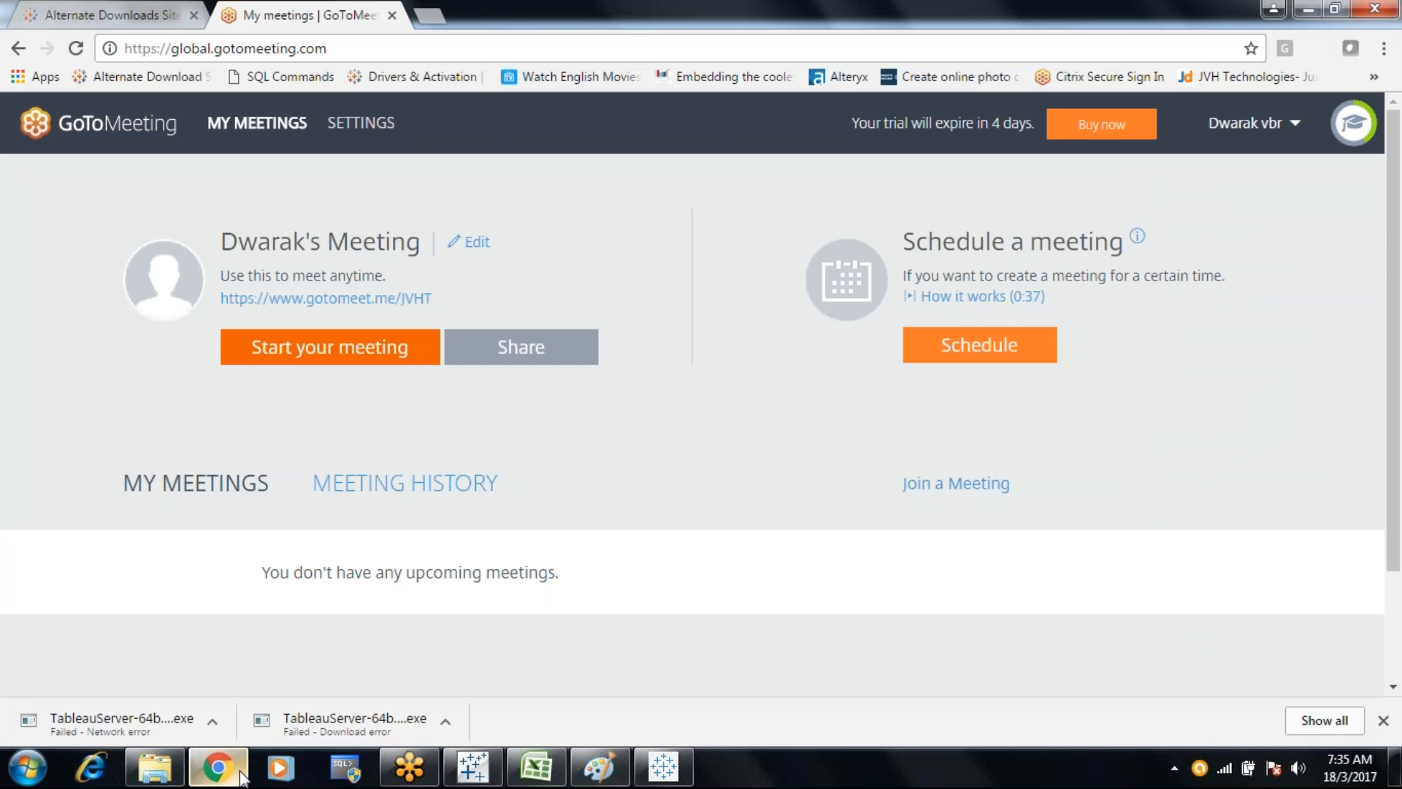
left_click(1383, 720)
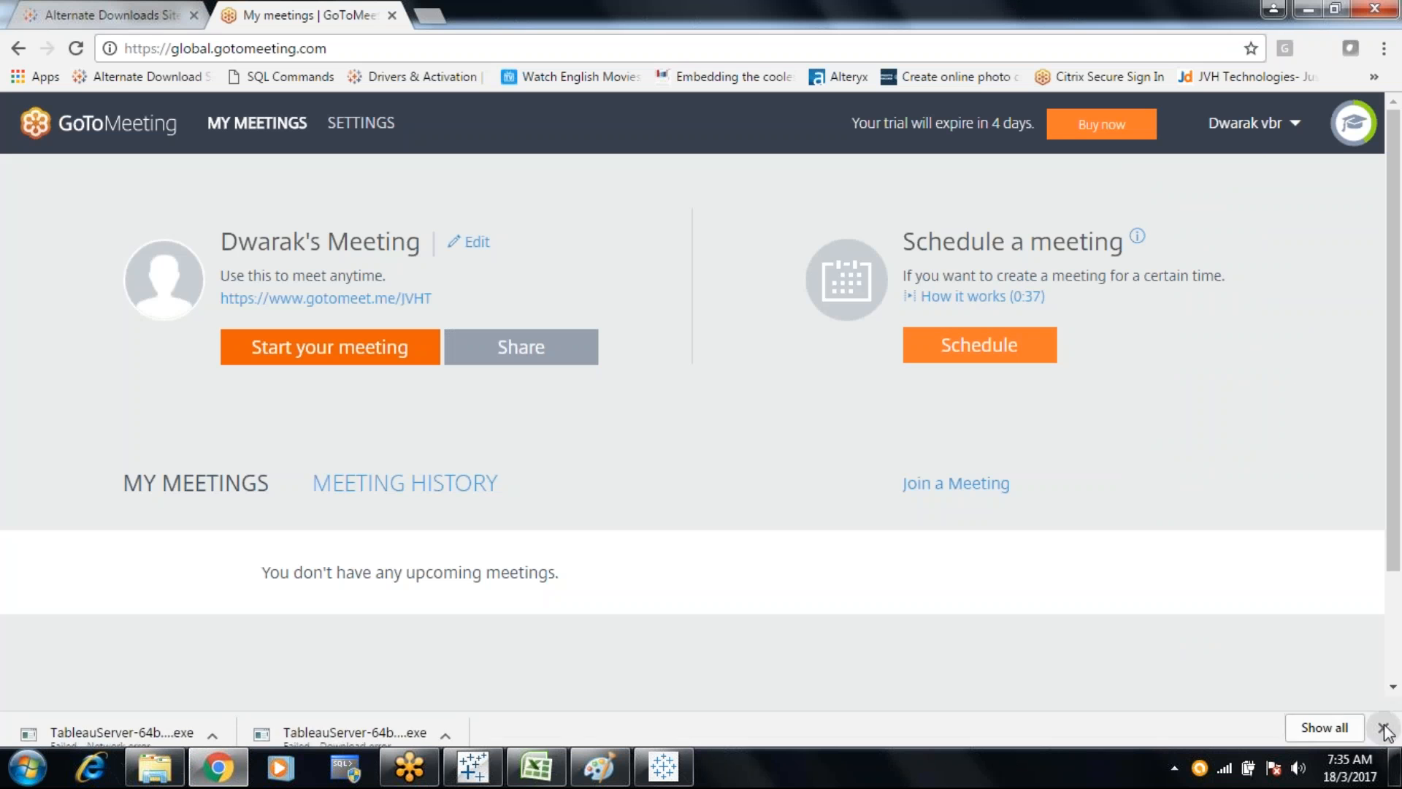
left_click(432, 15)
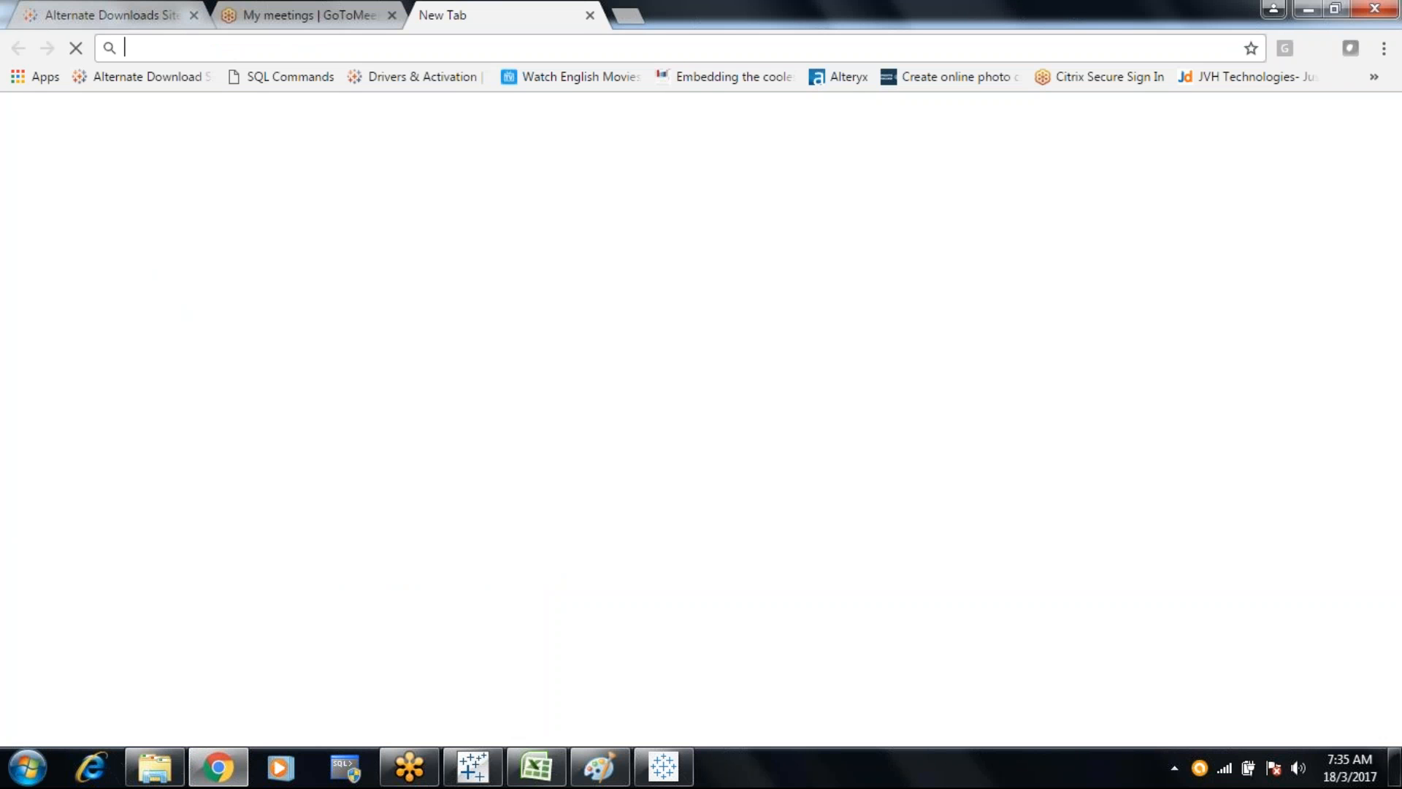
type("or")
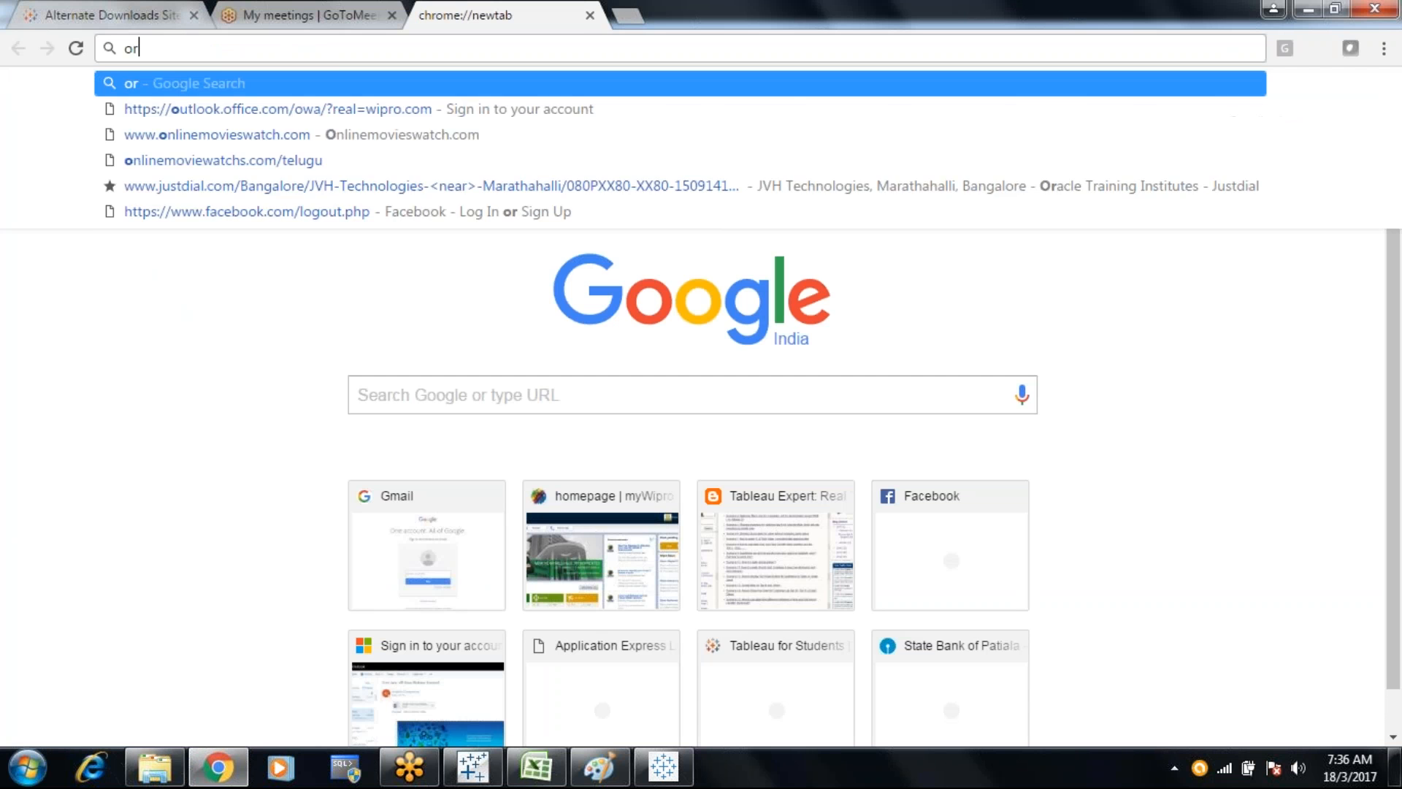
type("av")
key("BackSpace")
type("c")
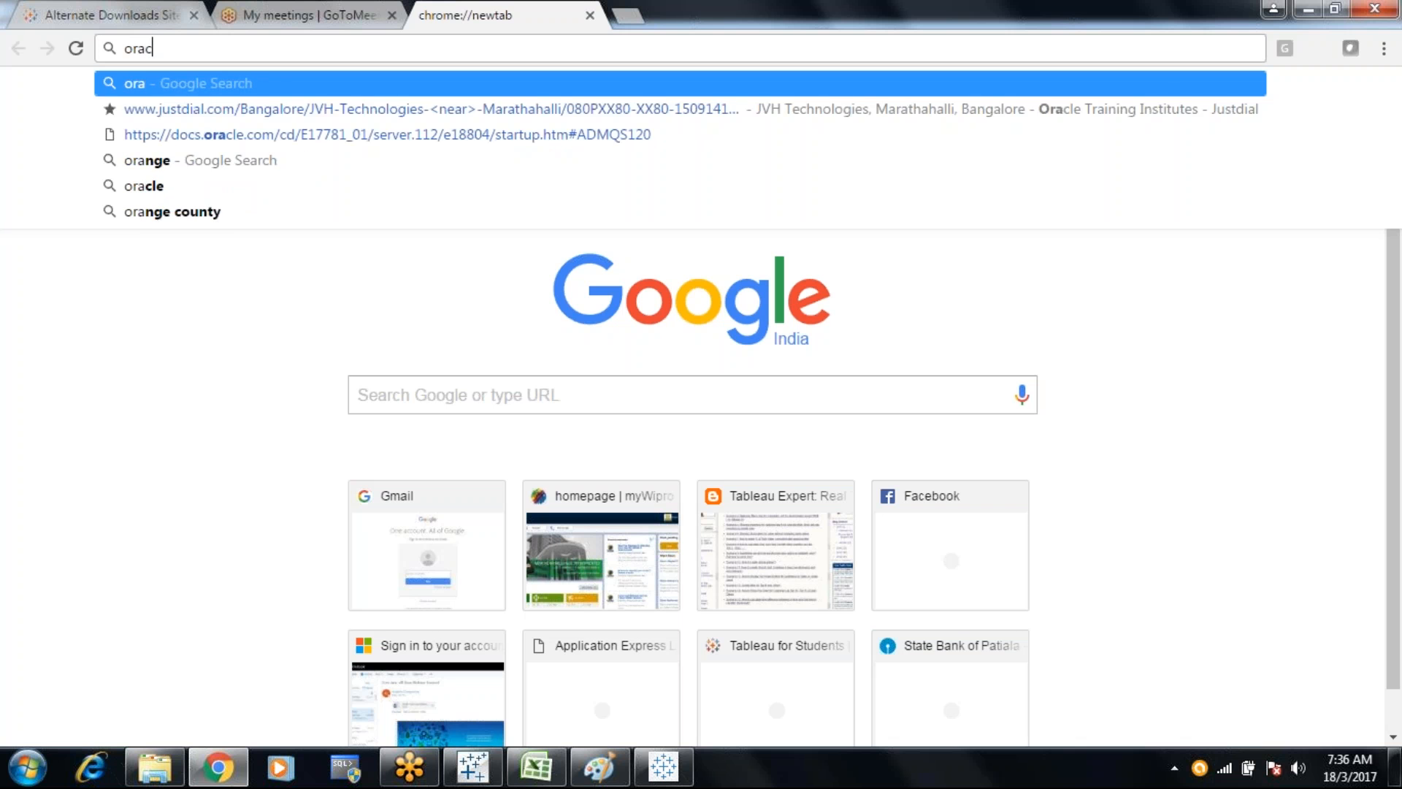
type("le dr")
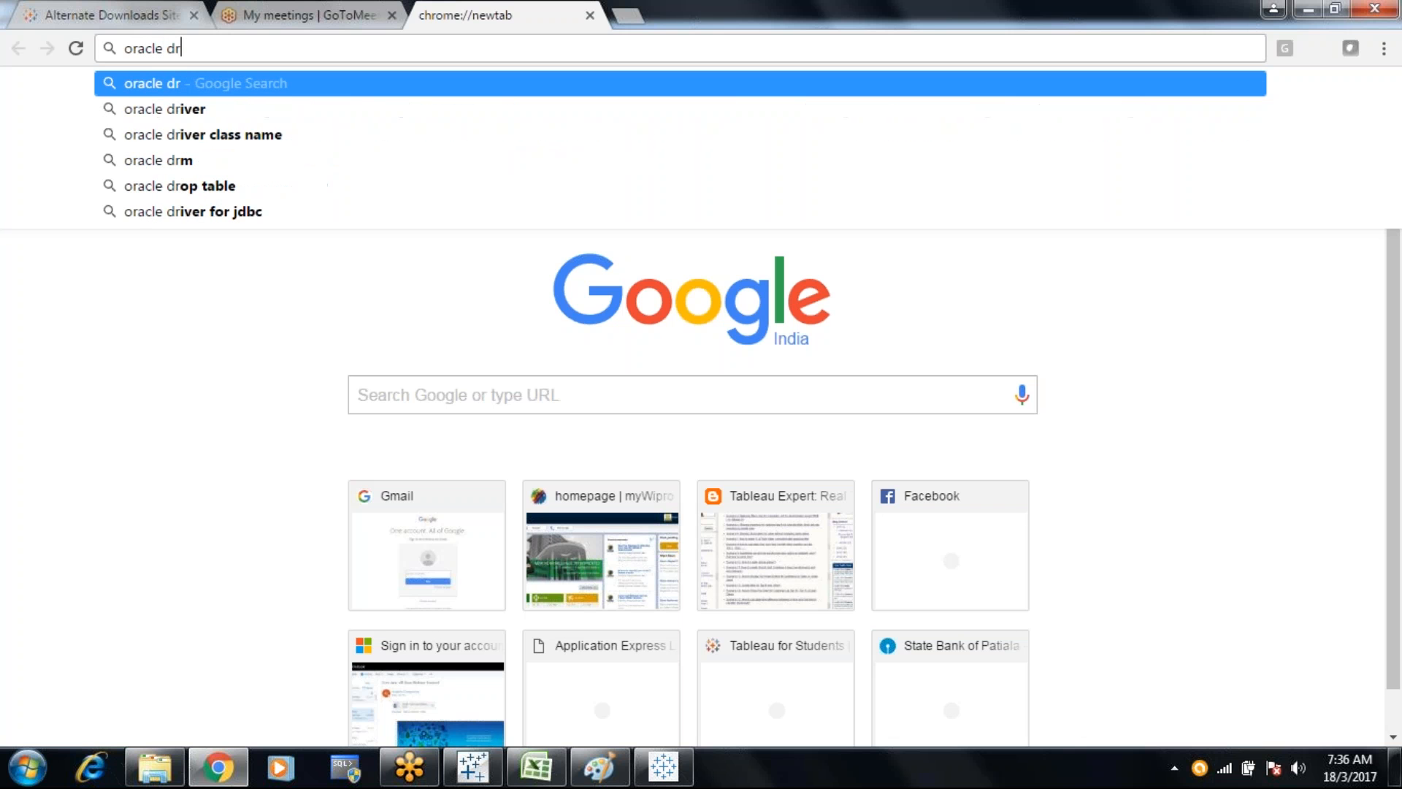
type("iver")
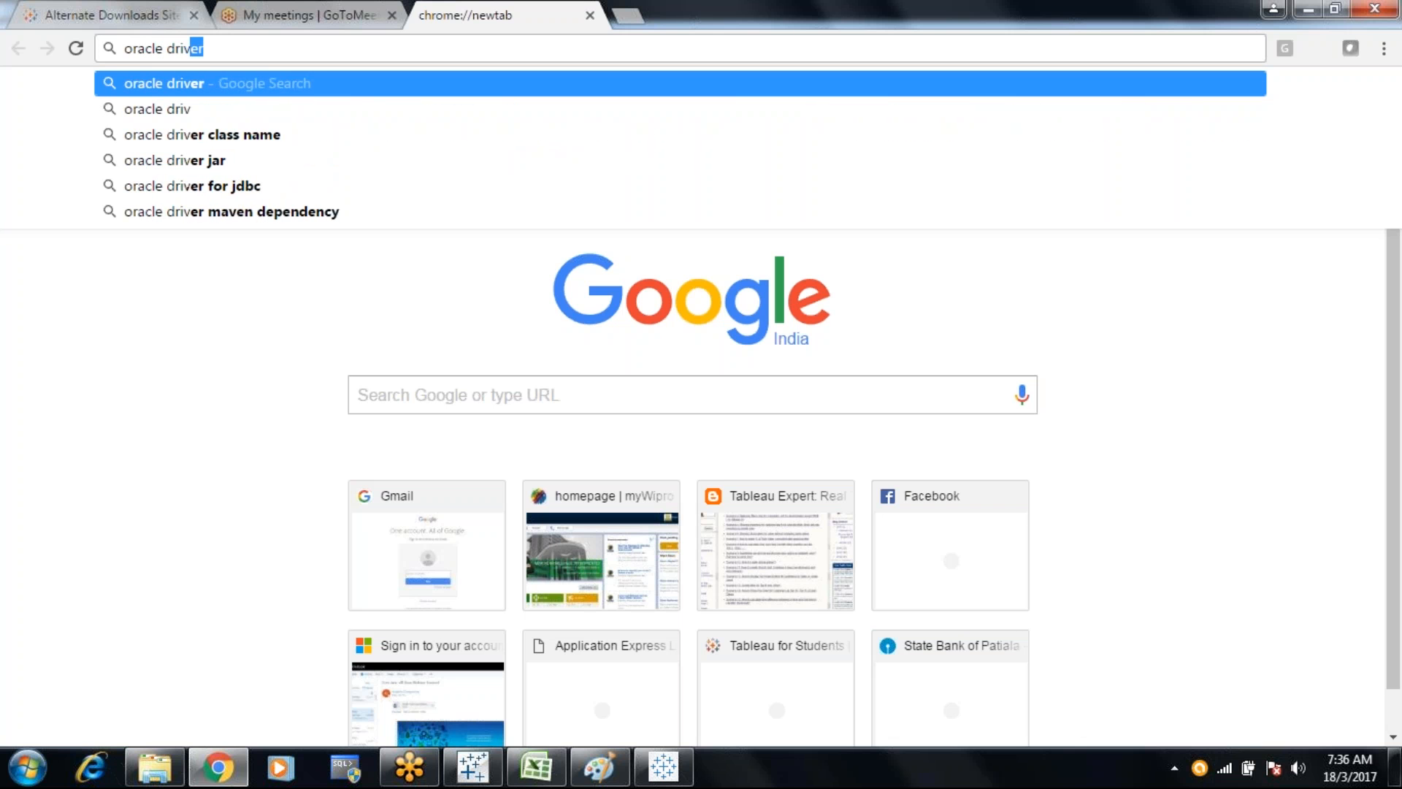
type("s f")
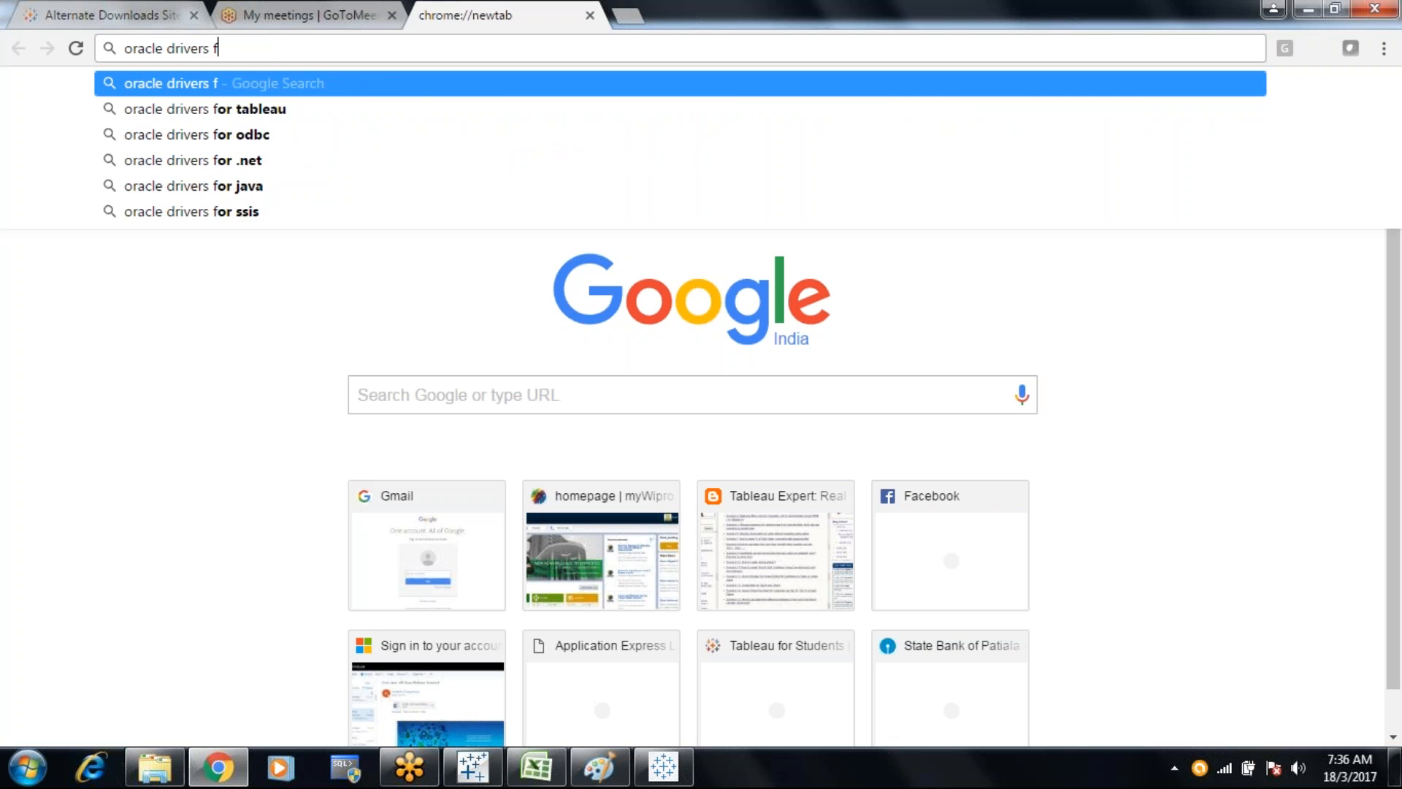
type("or tab")
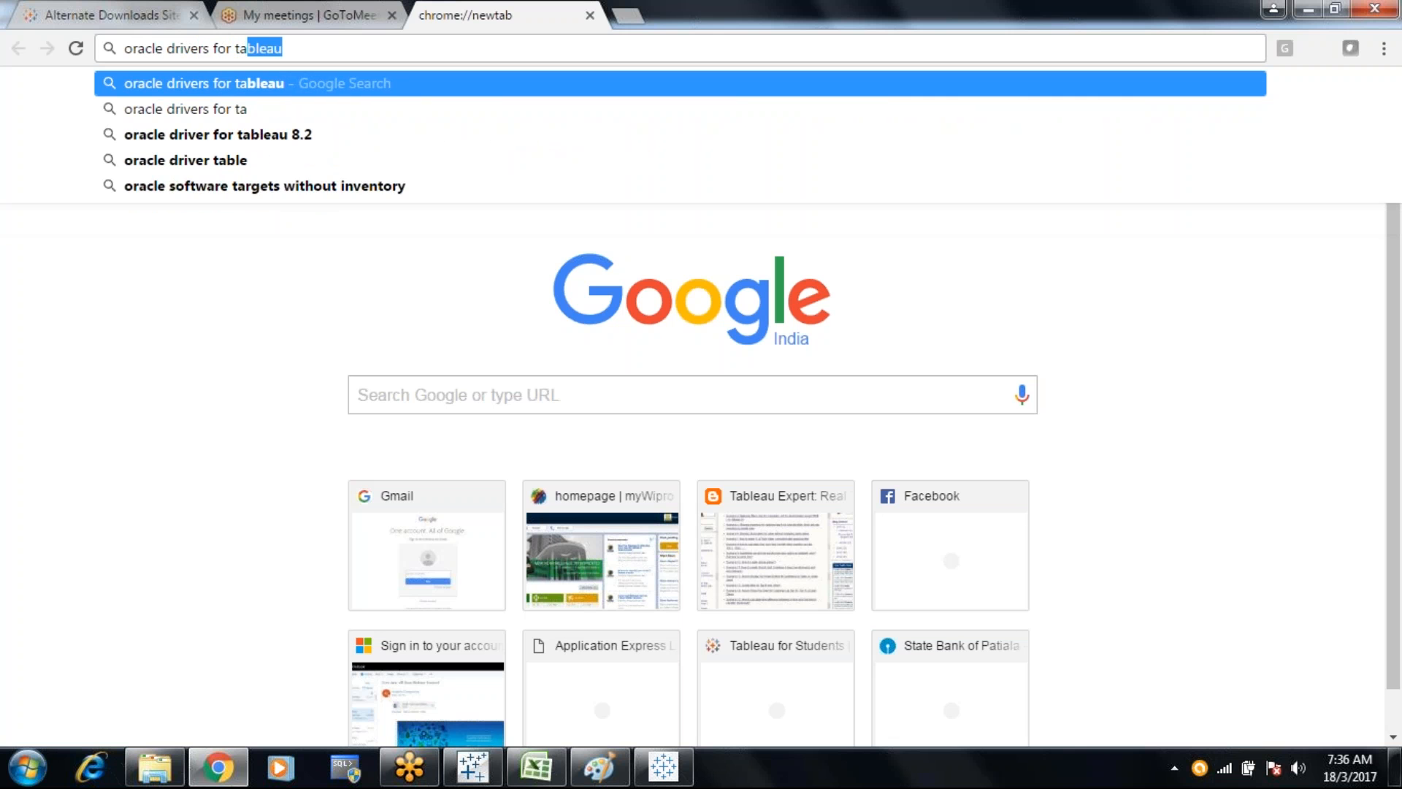
left_click(268, 85)
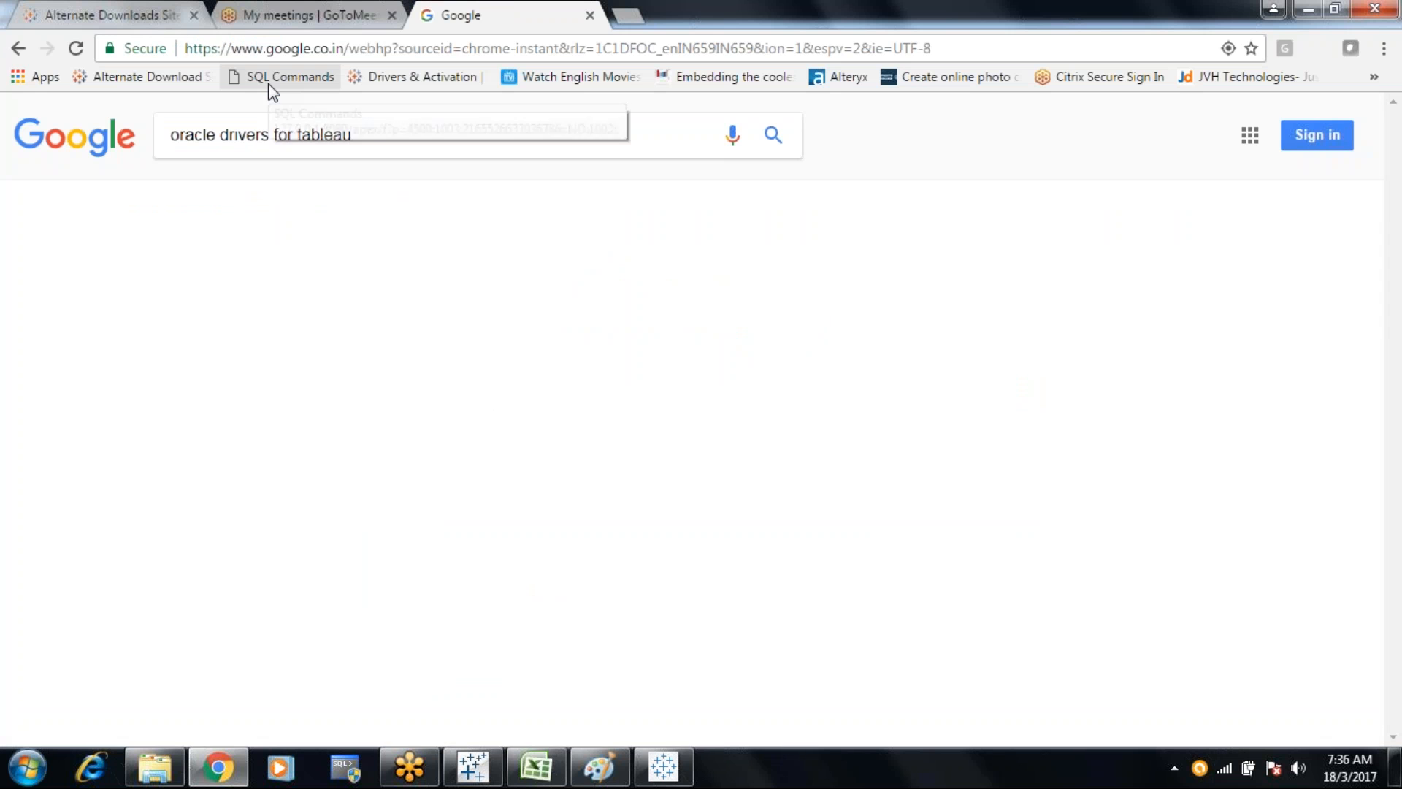
From Tableau's Driver Download page, save the Windows 64-bit Oracle driver for Desktop 10.2 (tableau10.2-oracle-driver-x64.msi)
left_click(310, 283)
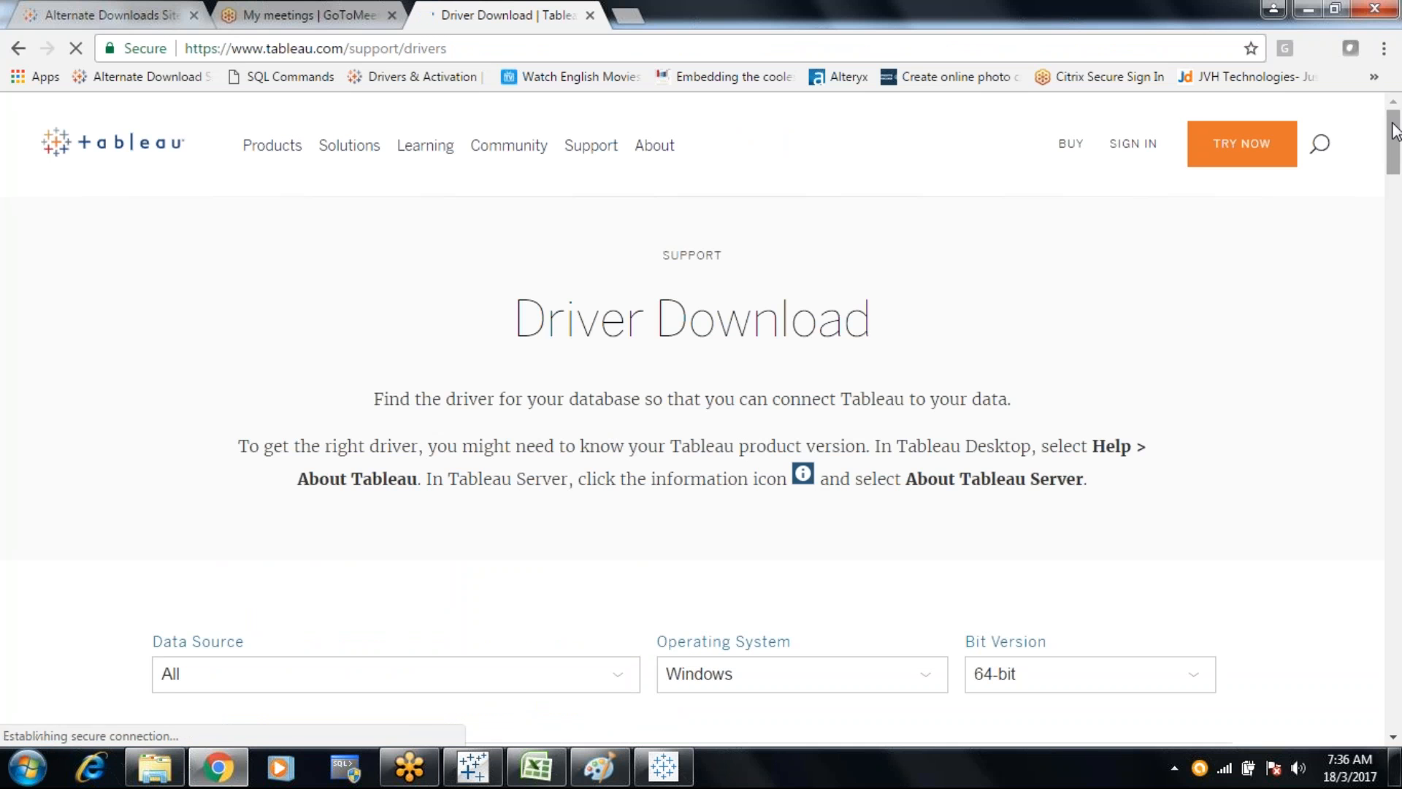
left_click_drag(1395, 121, 1396, 442)
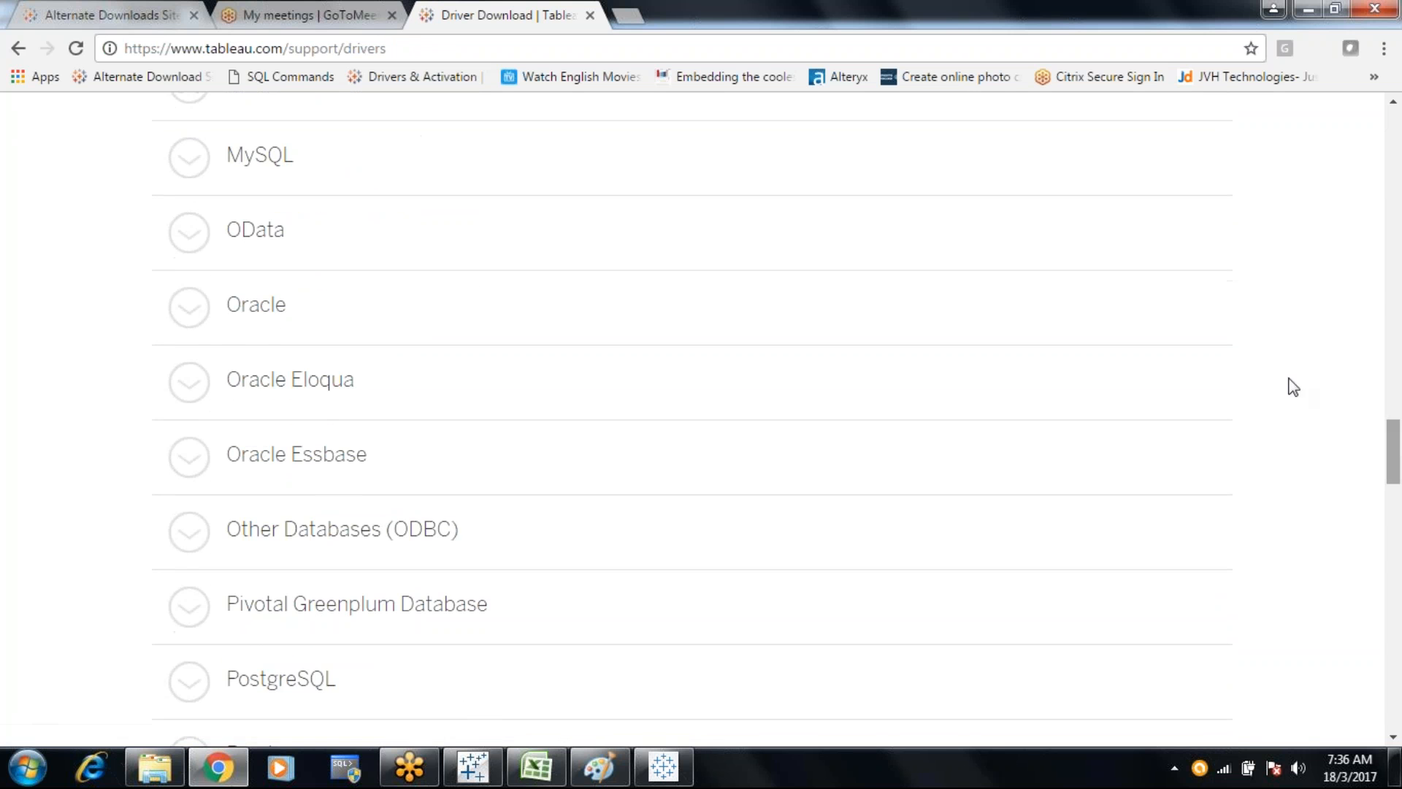
left_click(191, 317)
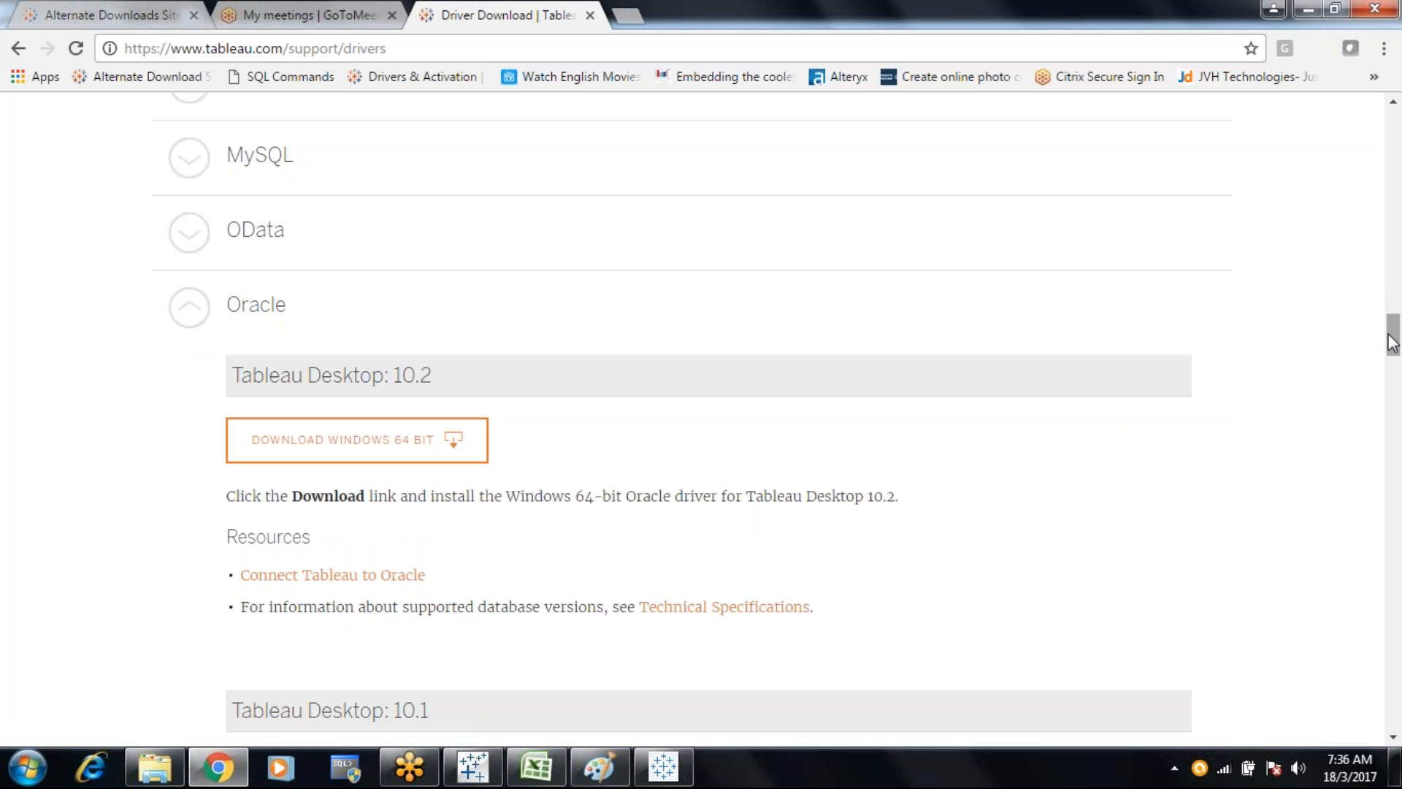
left_click_drag(1393, 342, 1394, 368)
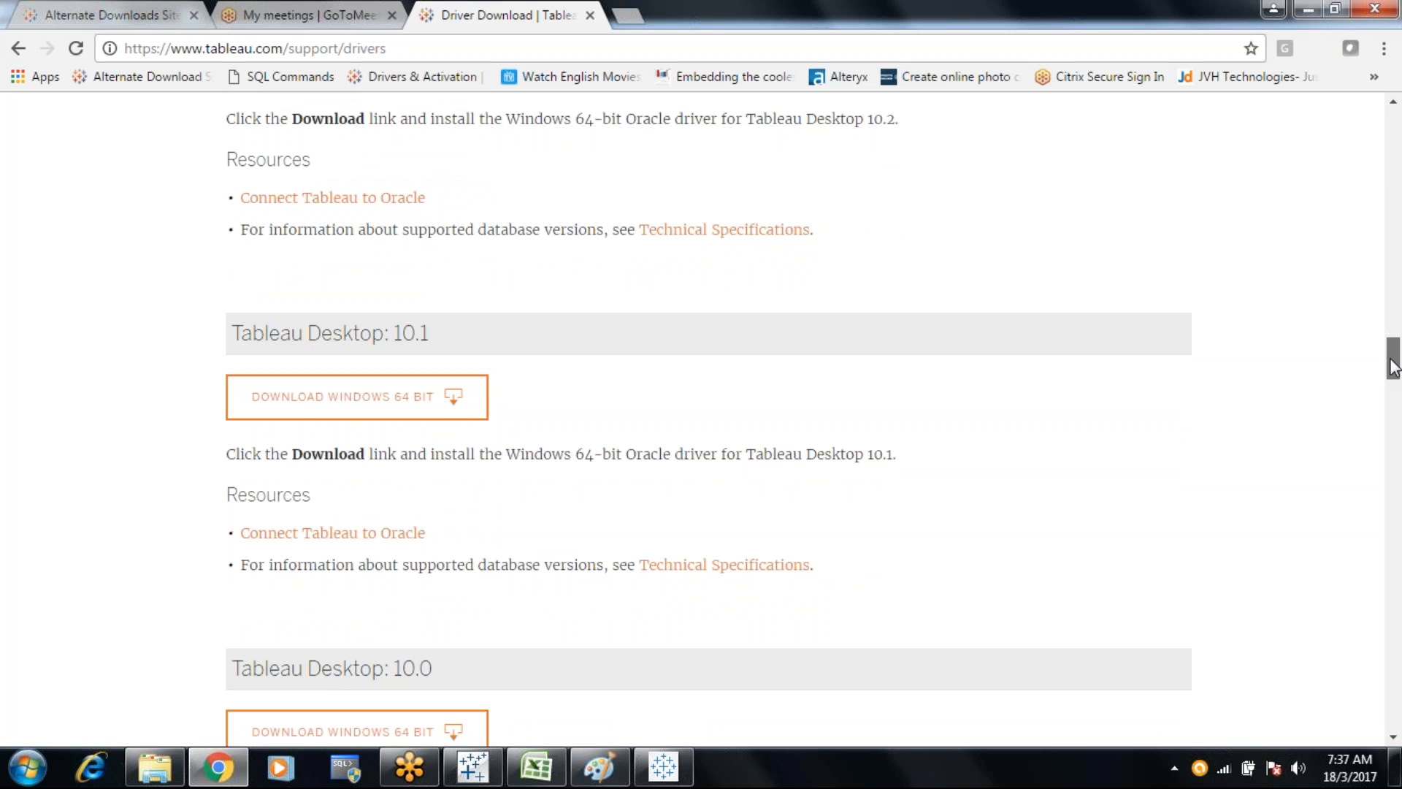
left_click_drag(1393, 368, 1393, 355)
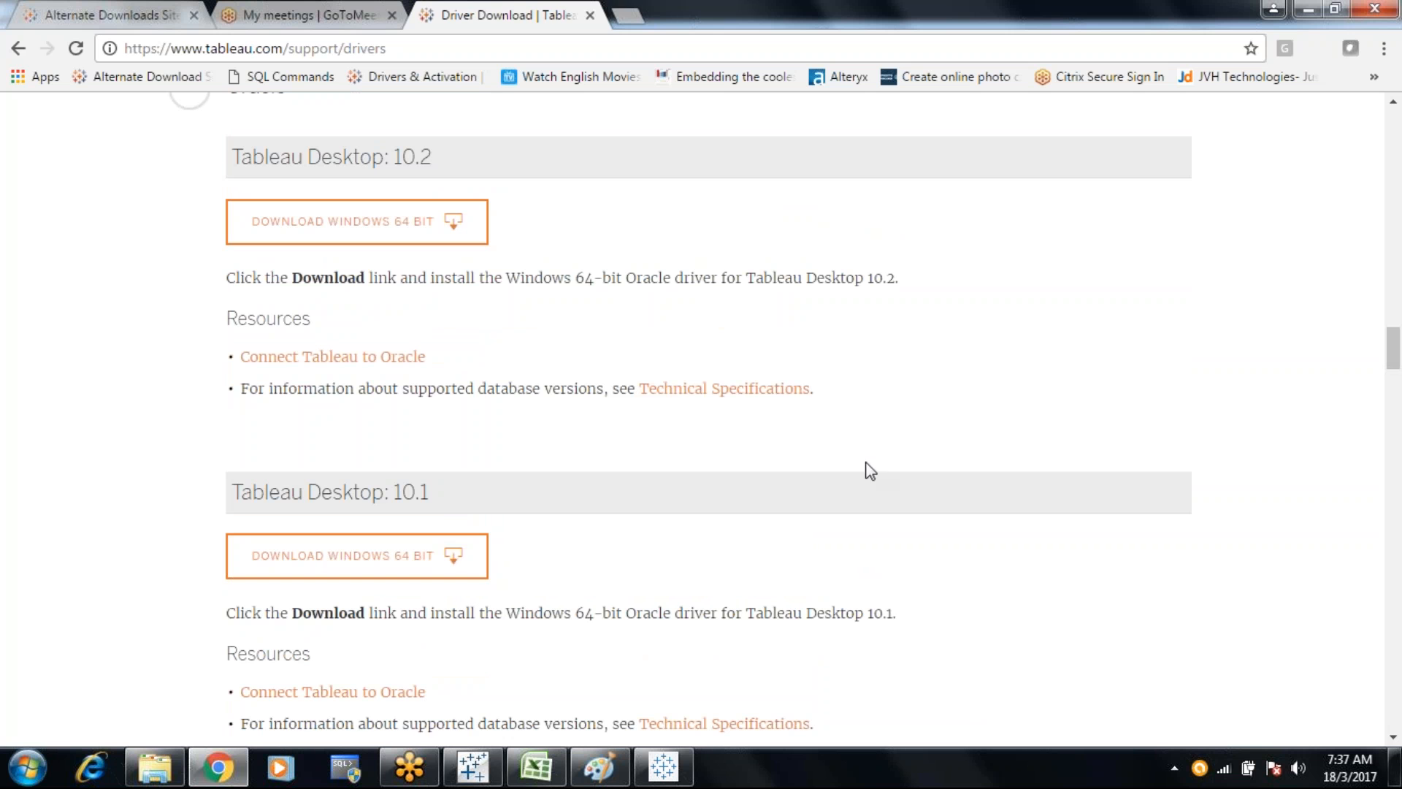
left_click(413, 228)
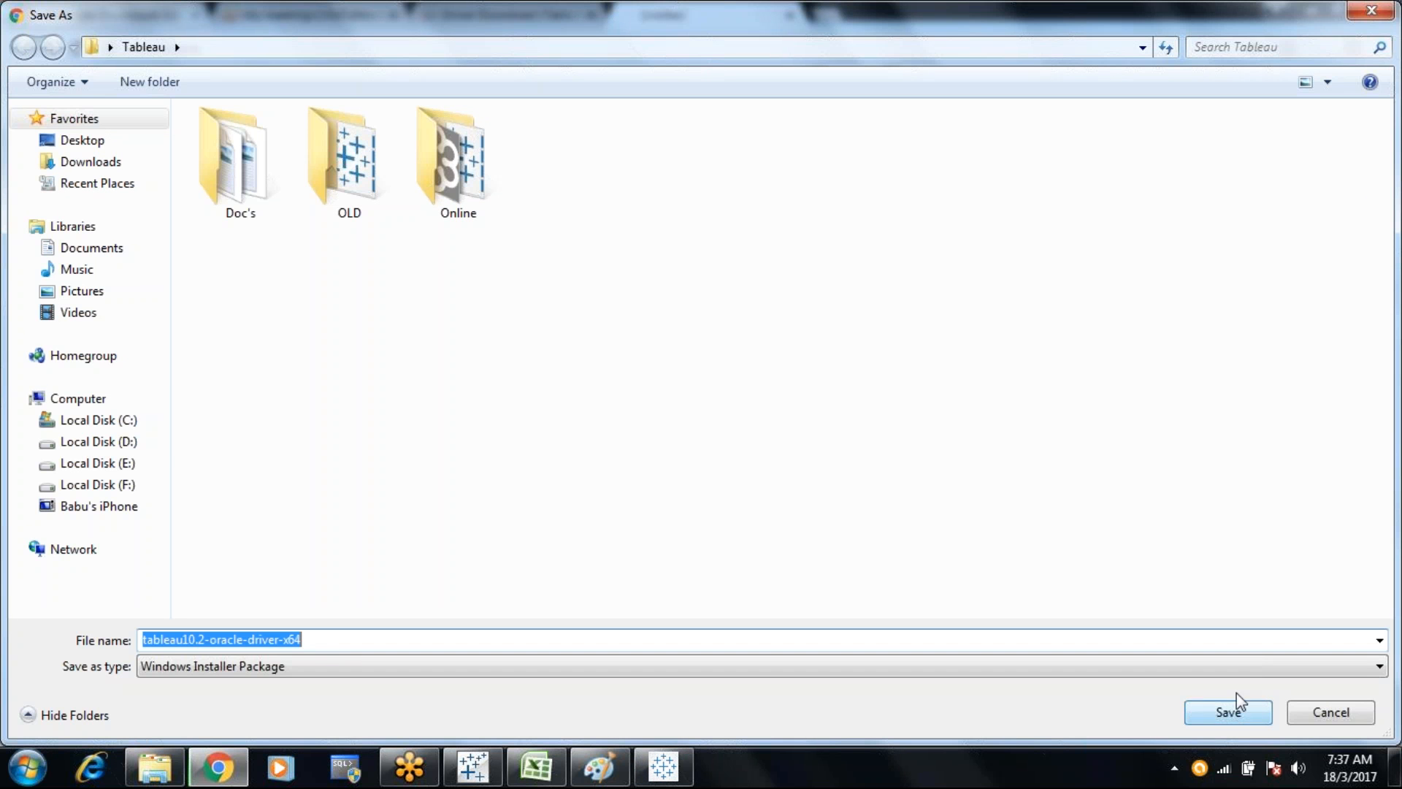
left_click(1237, 706)
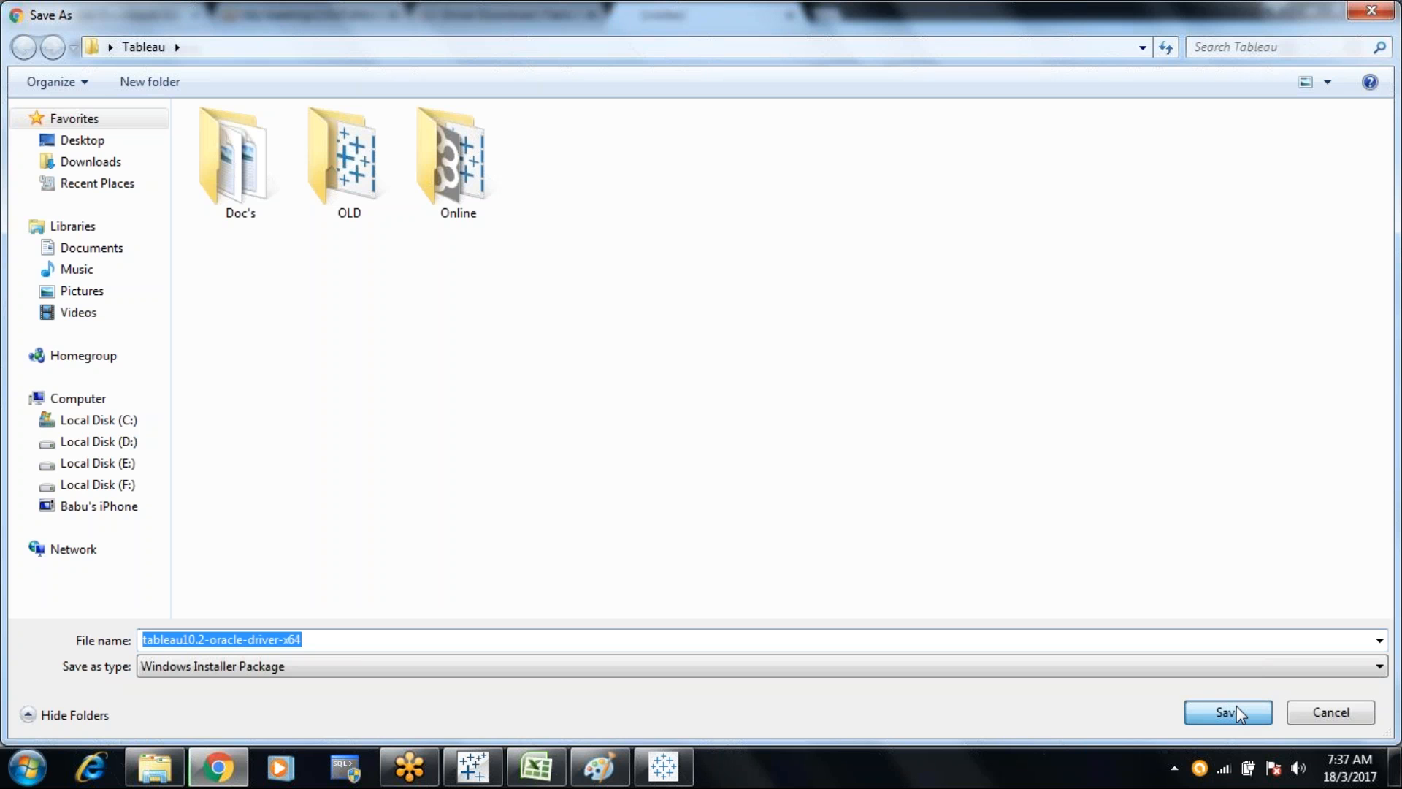
Confirm in About Tableau that version 10.0.0 64-bit Professional Edition is installed, then return to the start page
mouse_move(669, 773)
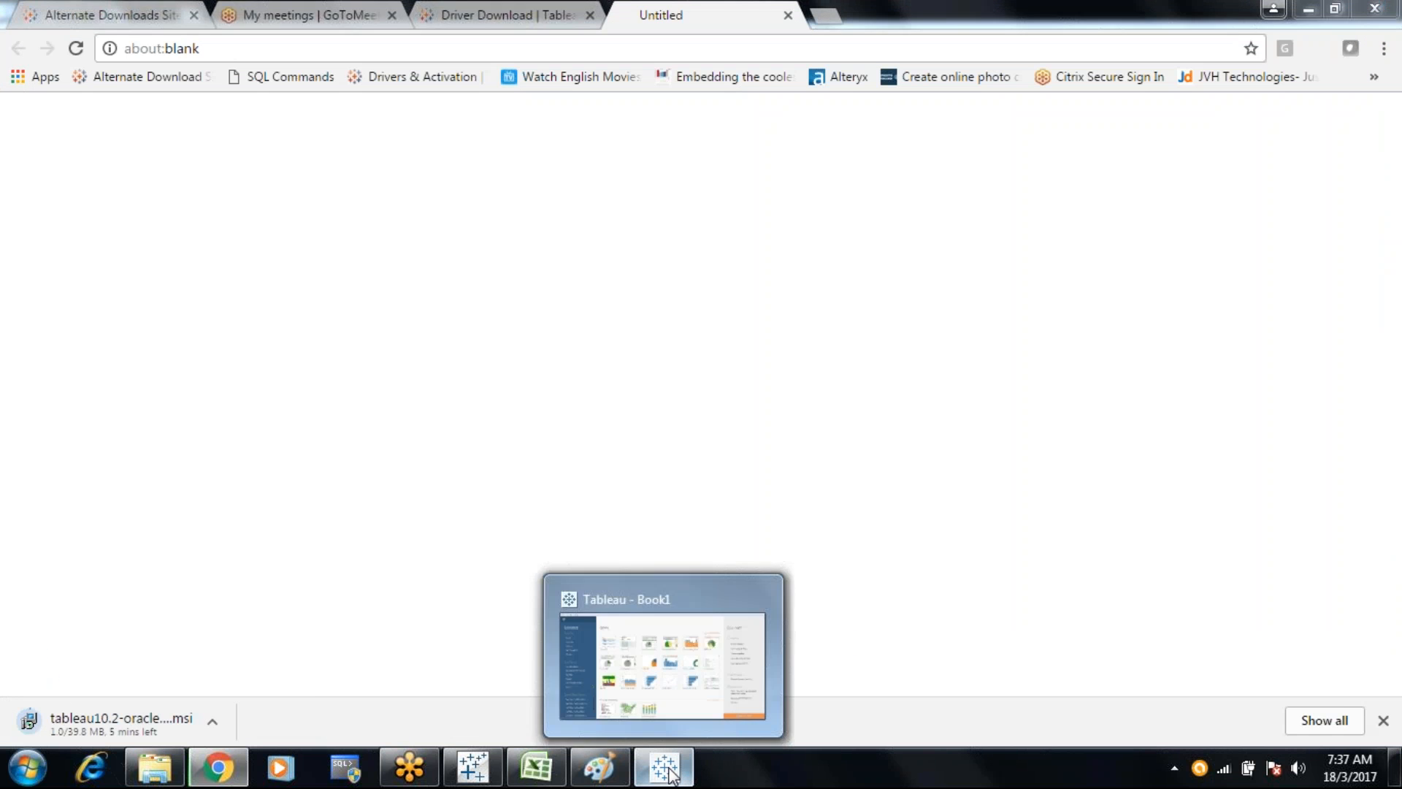
left_click(679, 643)
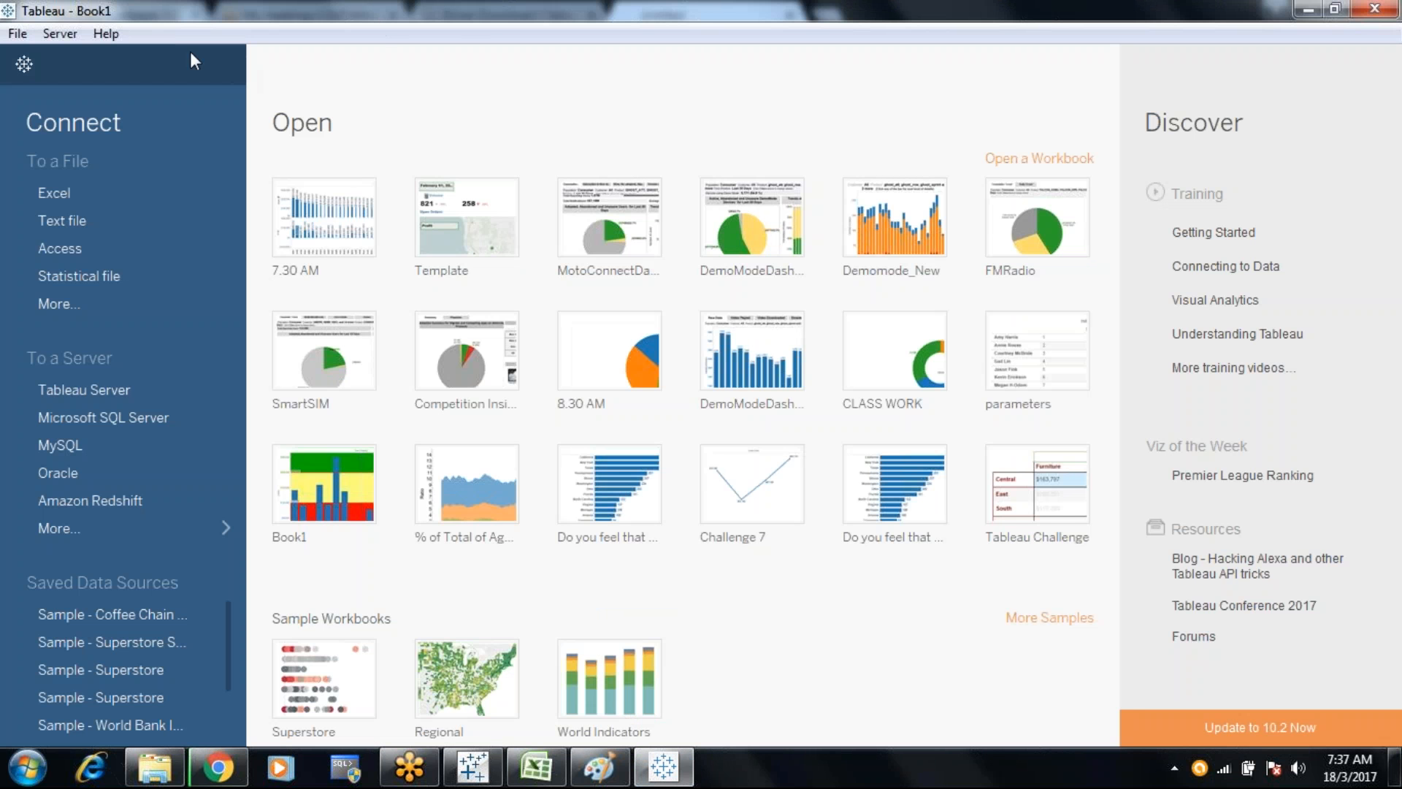
left_click(106, 33)
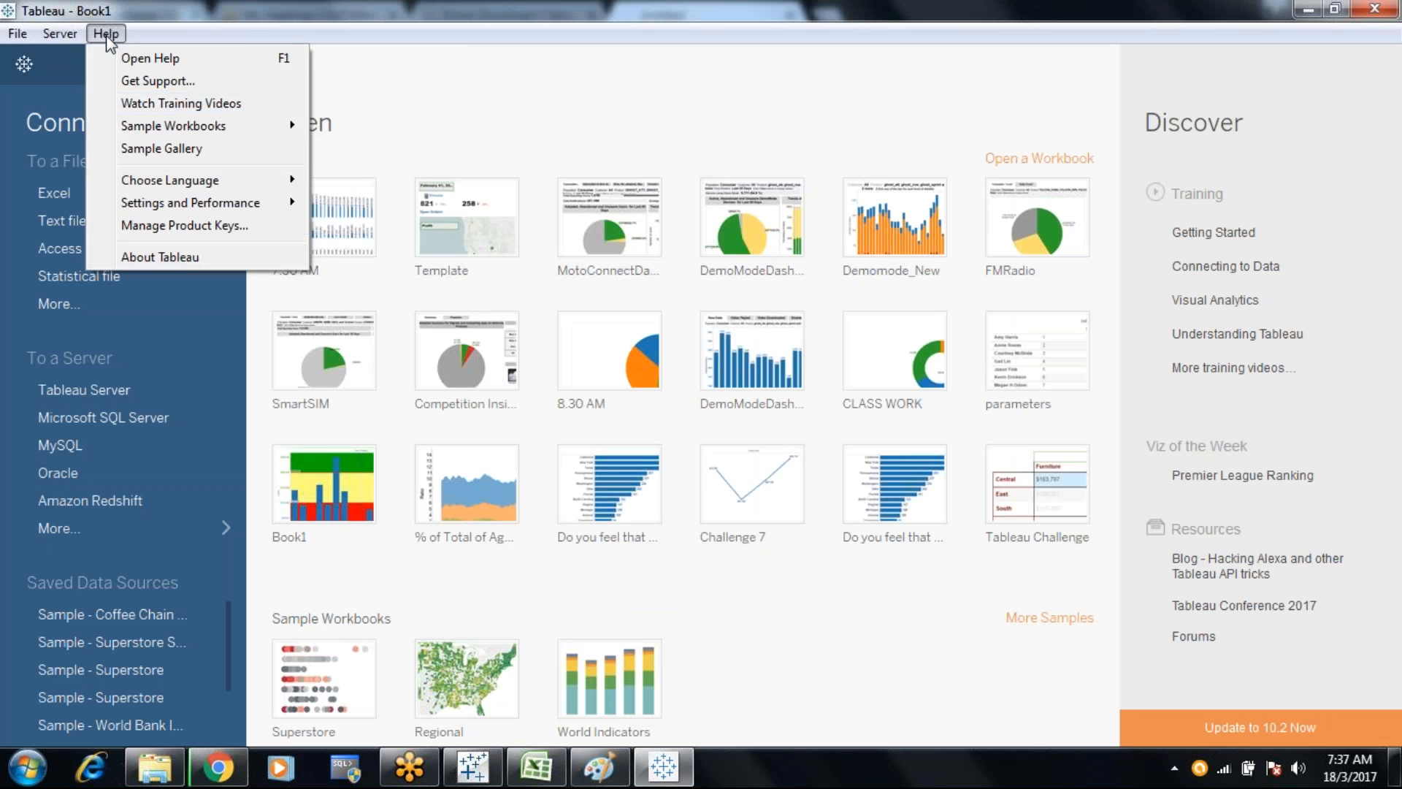
left_click(143, 256)
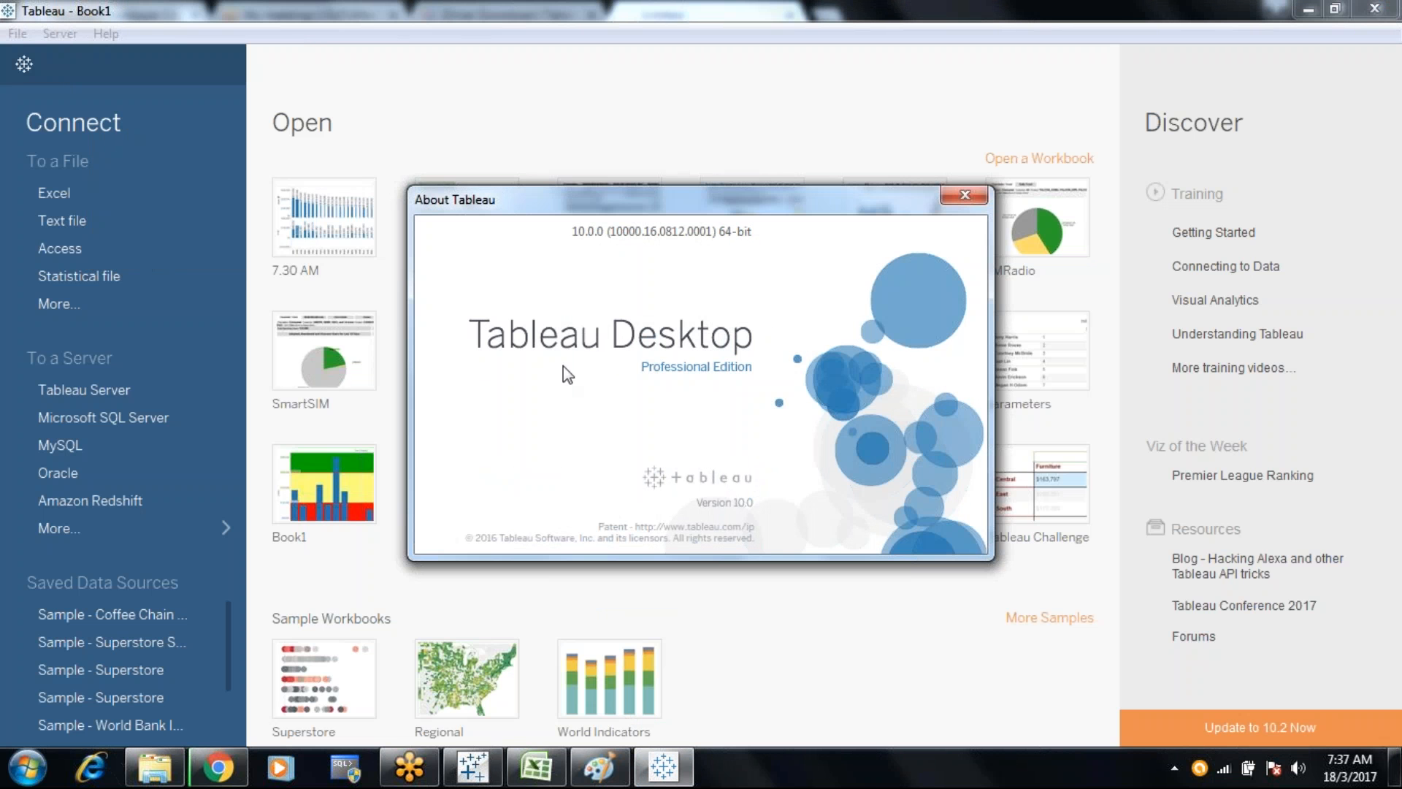
left_click(964, 202)
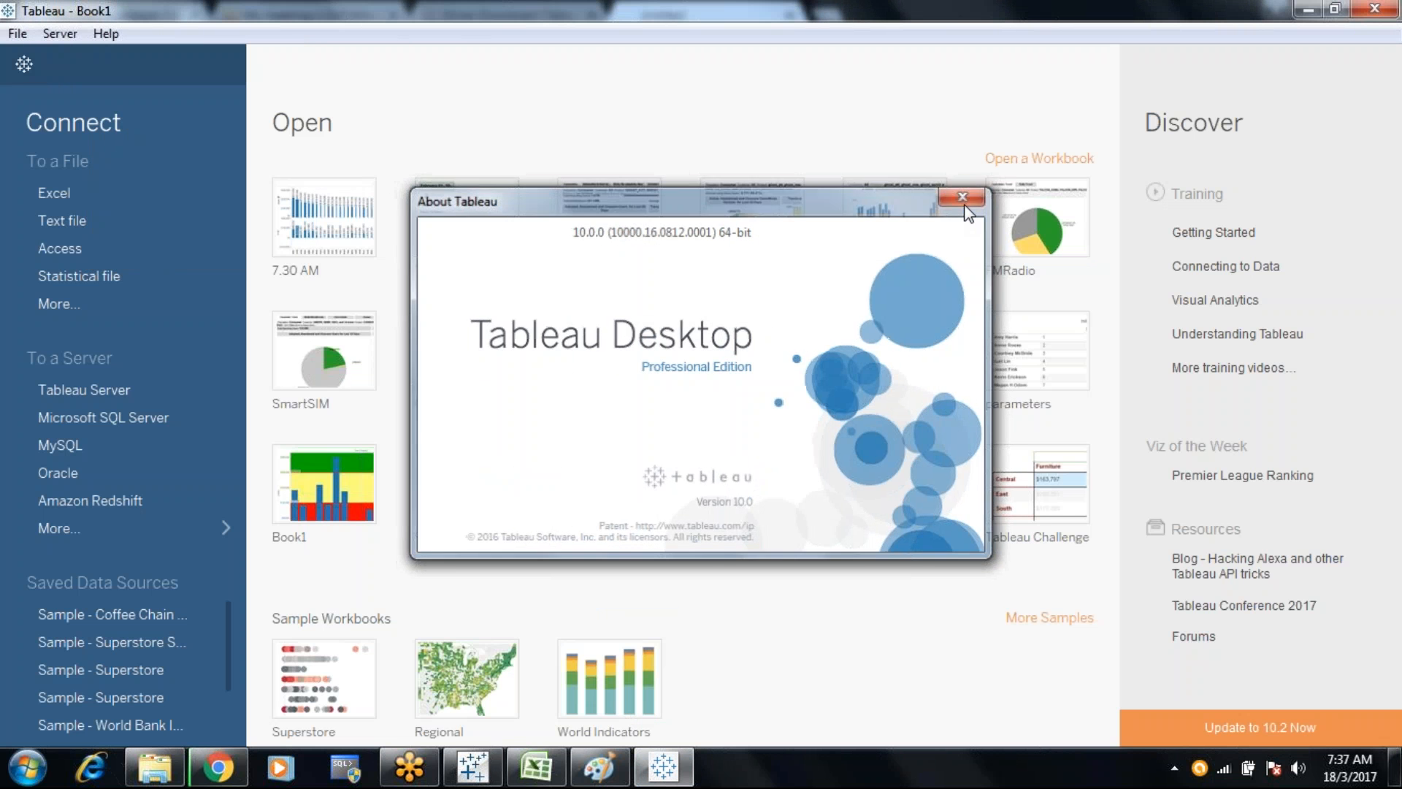
left_click(1306, 11)
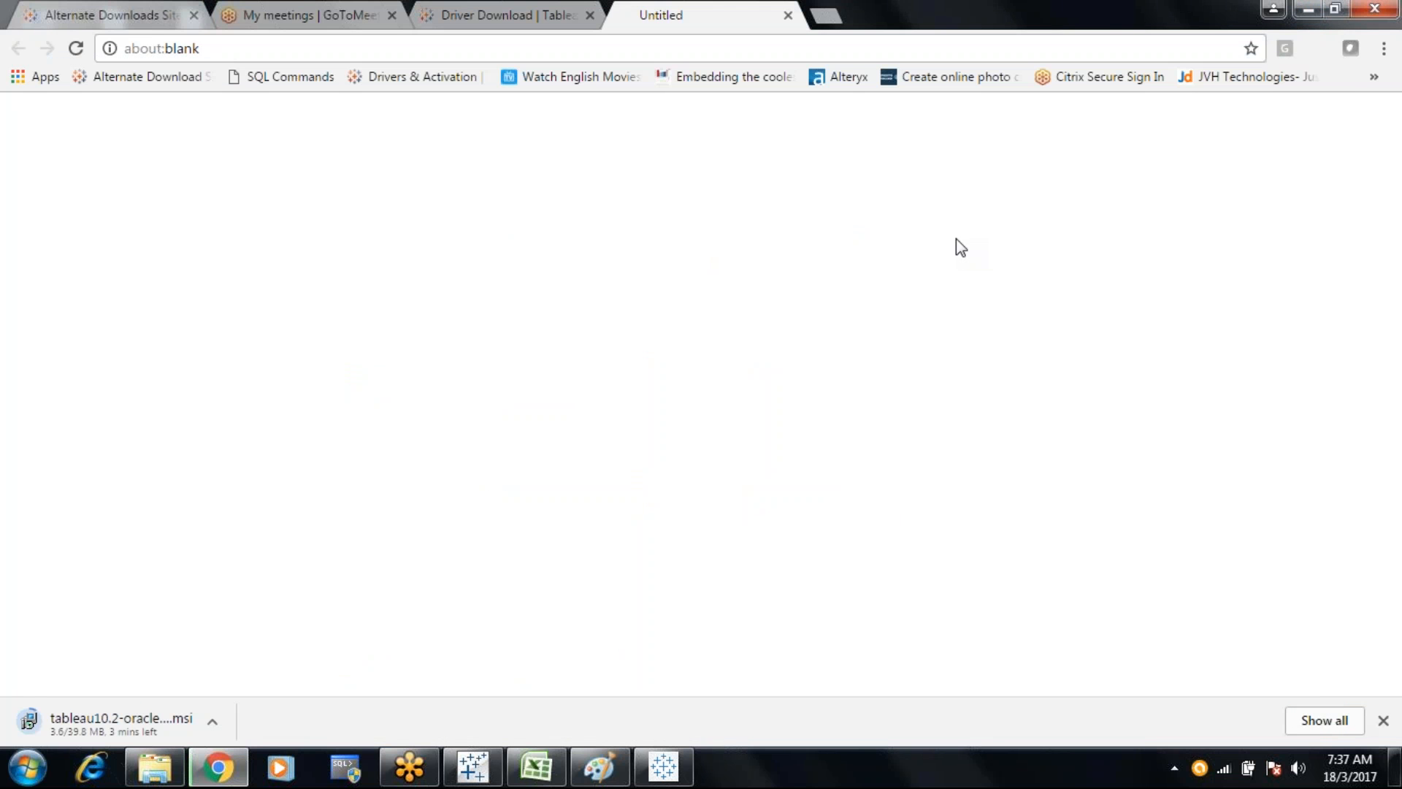
left_click(663, 766)
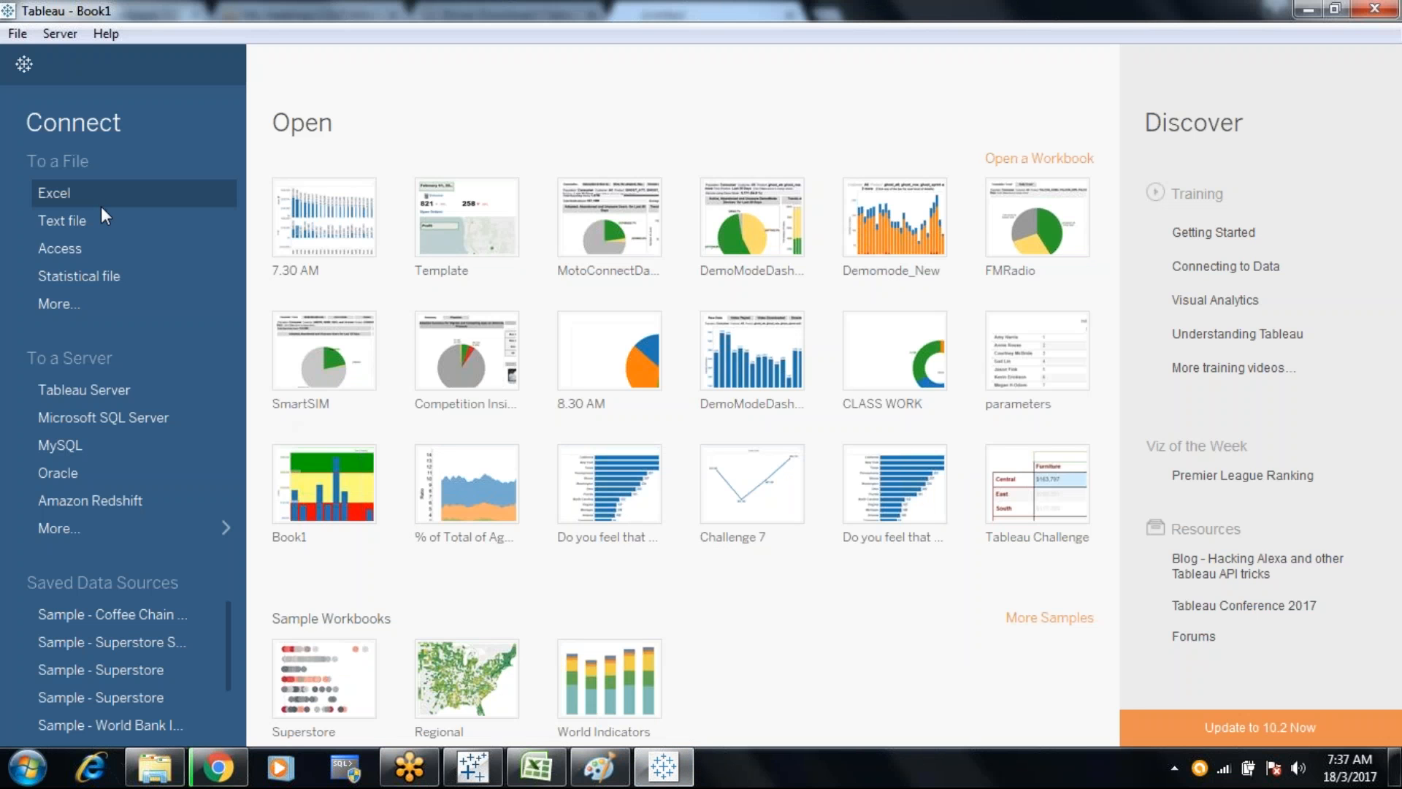
Connect to sample.xlsx and place its DEPARTMENTS sheet on the data source canvas
left_click(65, 193)
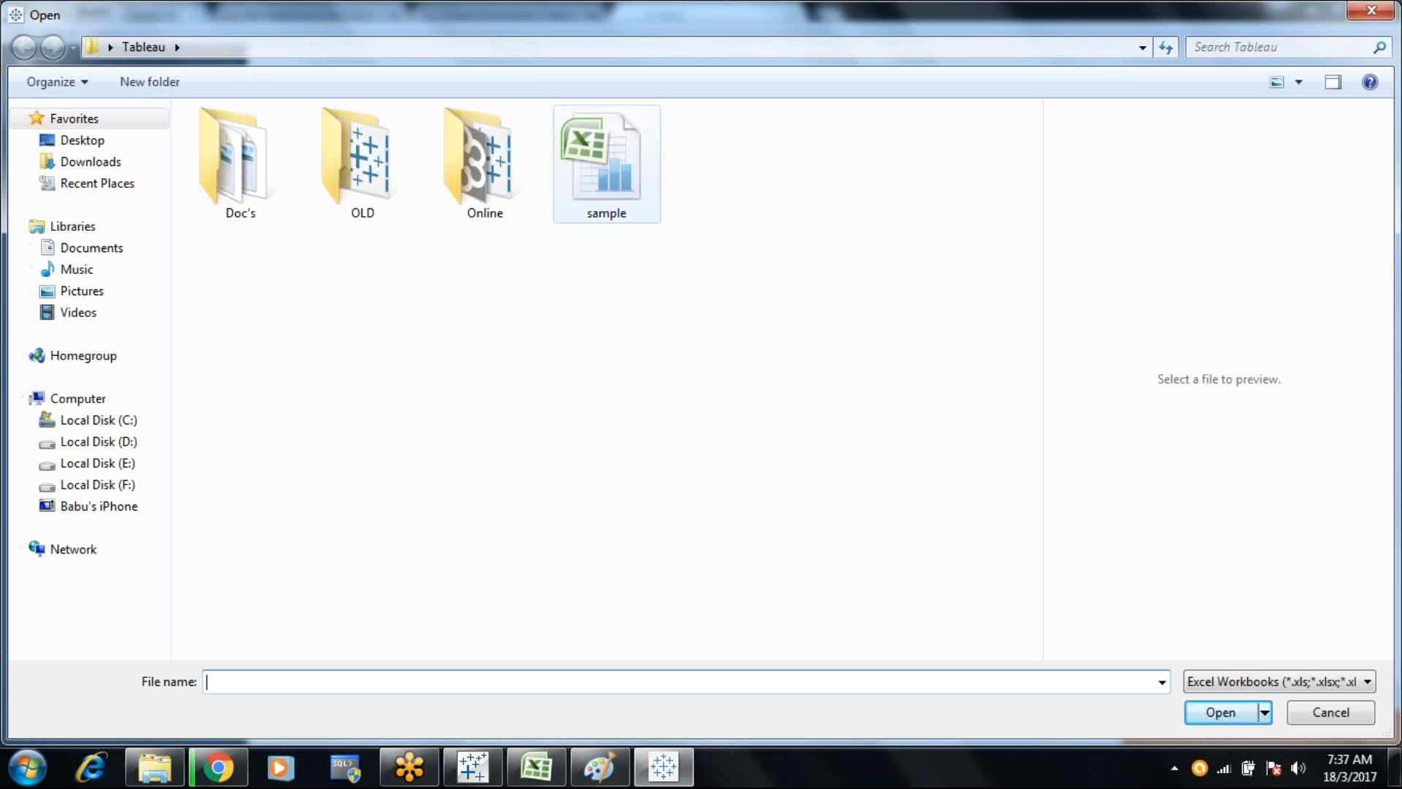
double_click(606, 157)
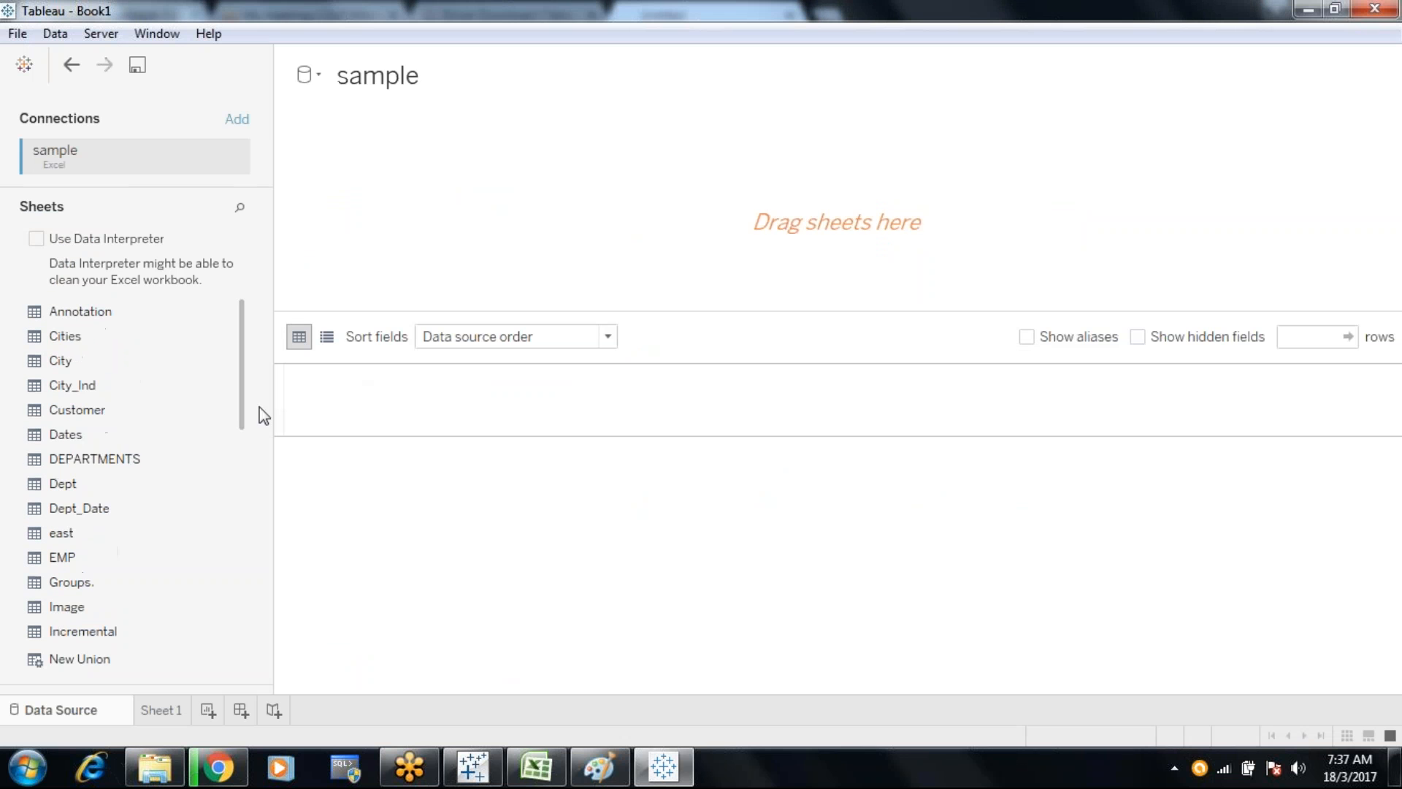
left_click_drag(118, 455, 441, 212)
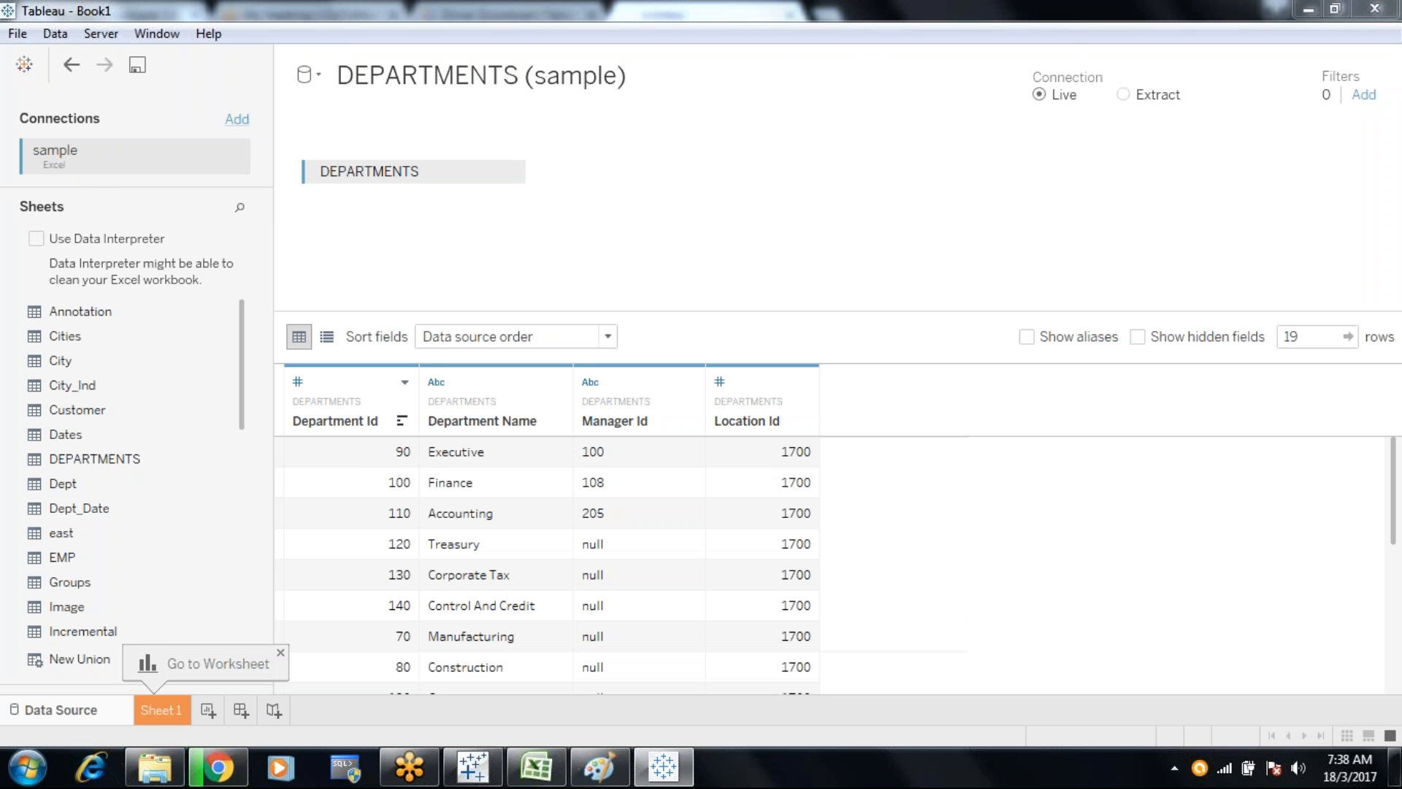
left_click(236, 118)
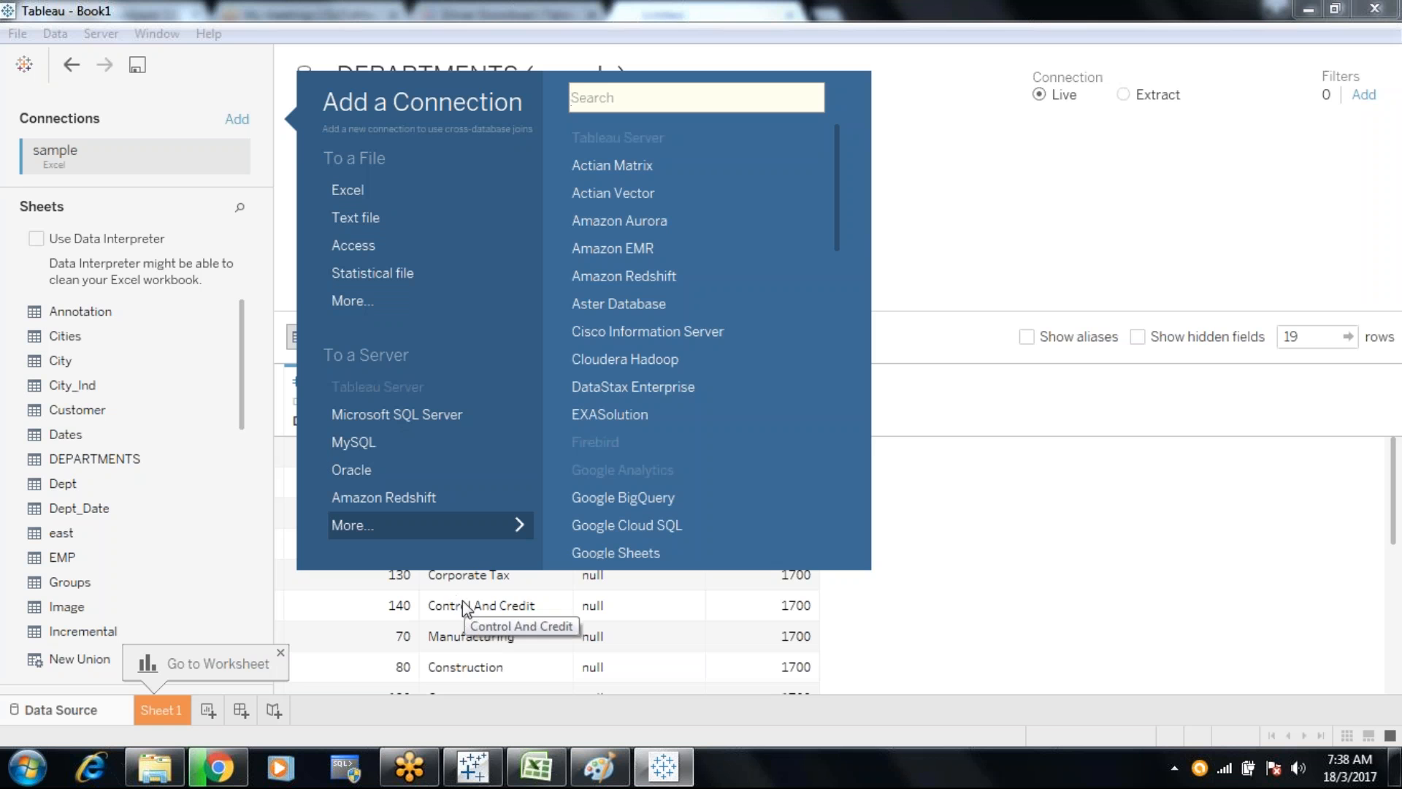
In the KRM workbook, add a new Excel data source from sample.xlsx with the DEPARTMENTS sheet
mouse_move(472, 766)
left_click(467, 666)
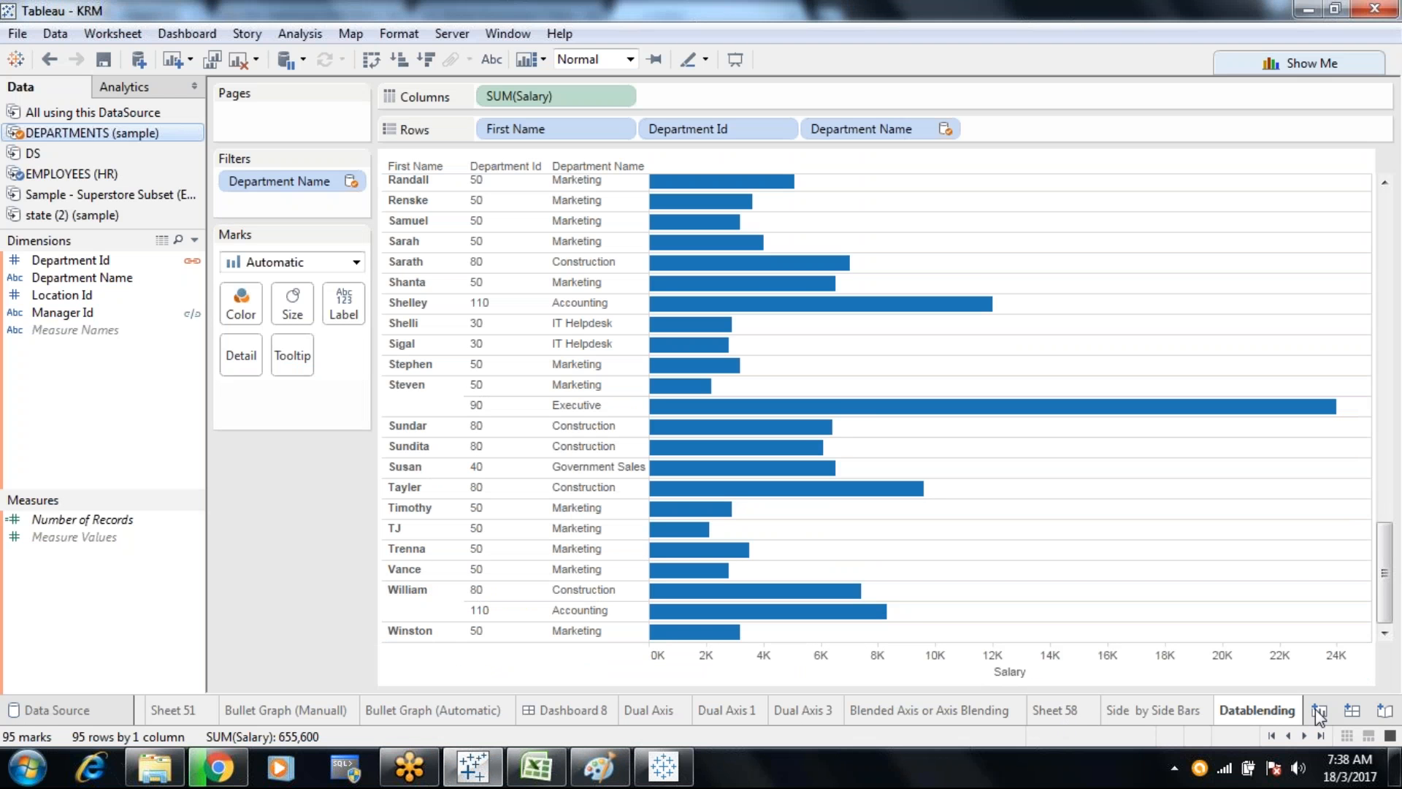
left_click(136, 60)
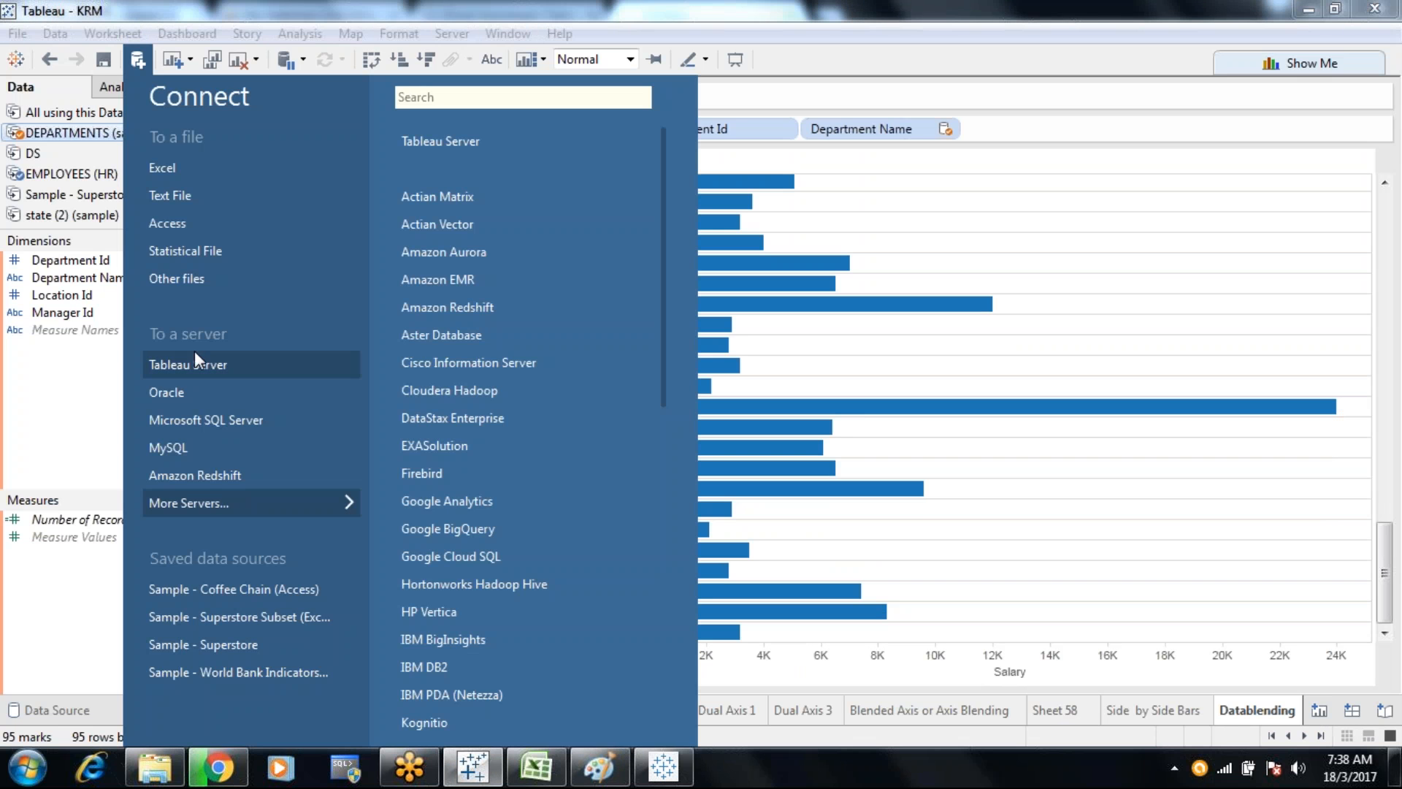
left_click(176, 168)
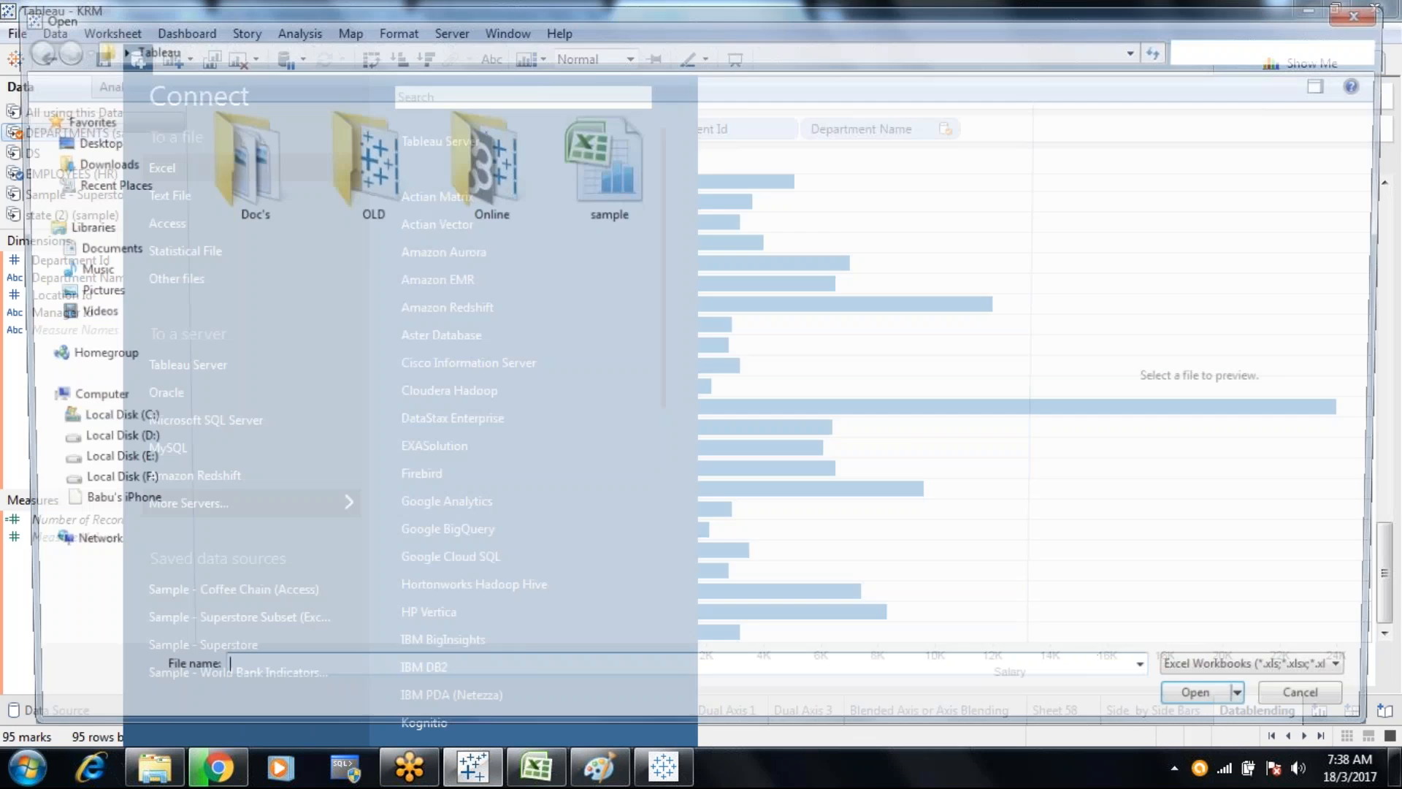
left_click(632, 192)
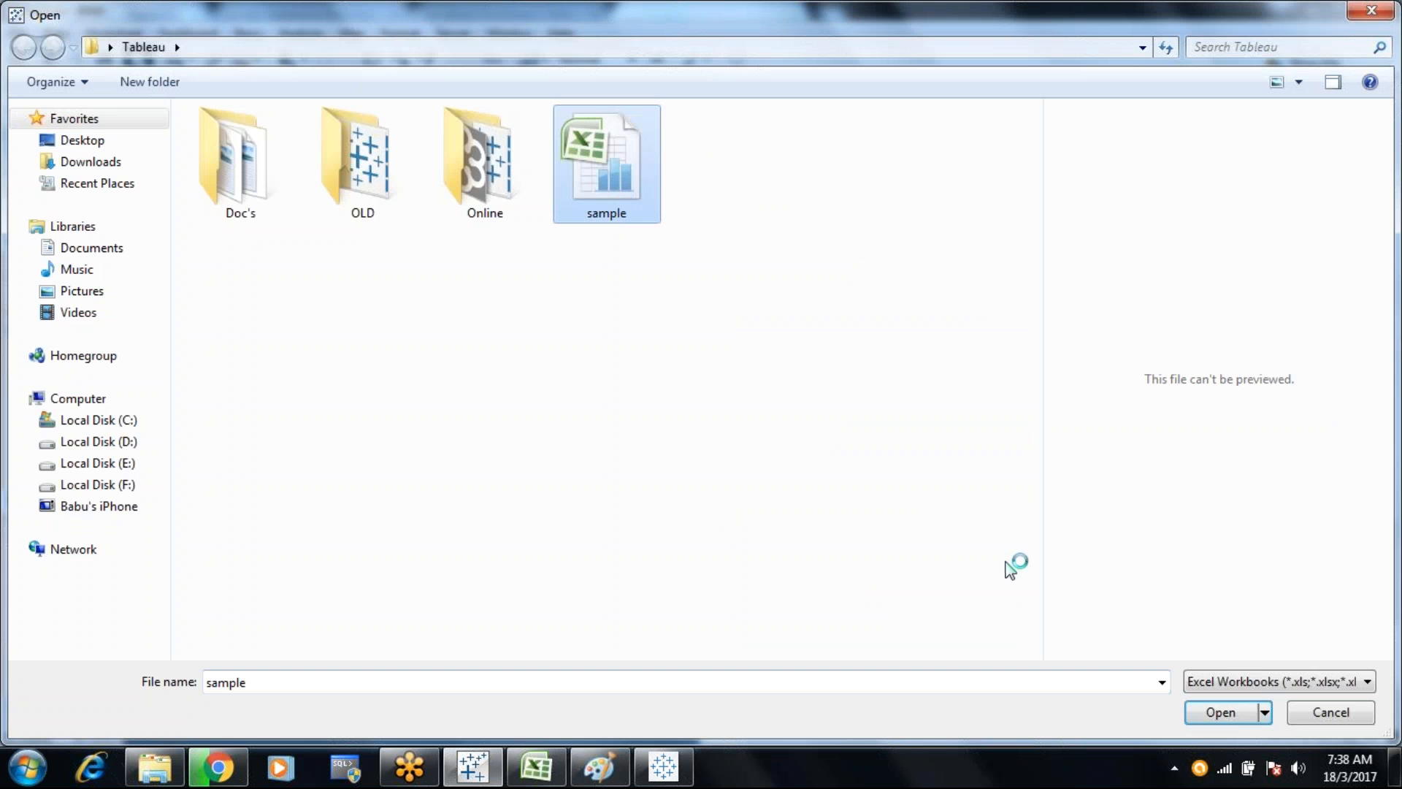
left_click(1223, 714)
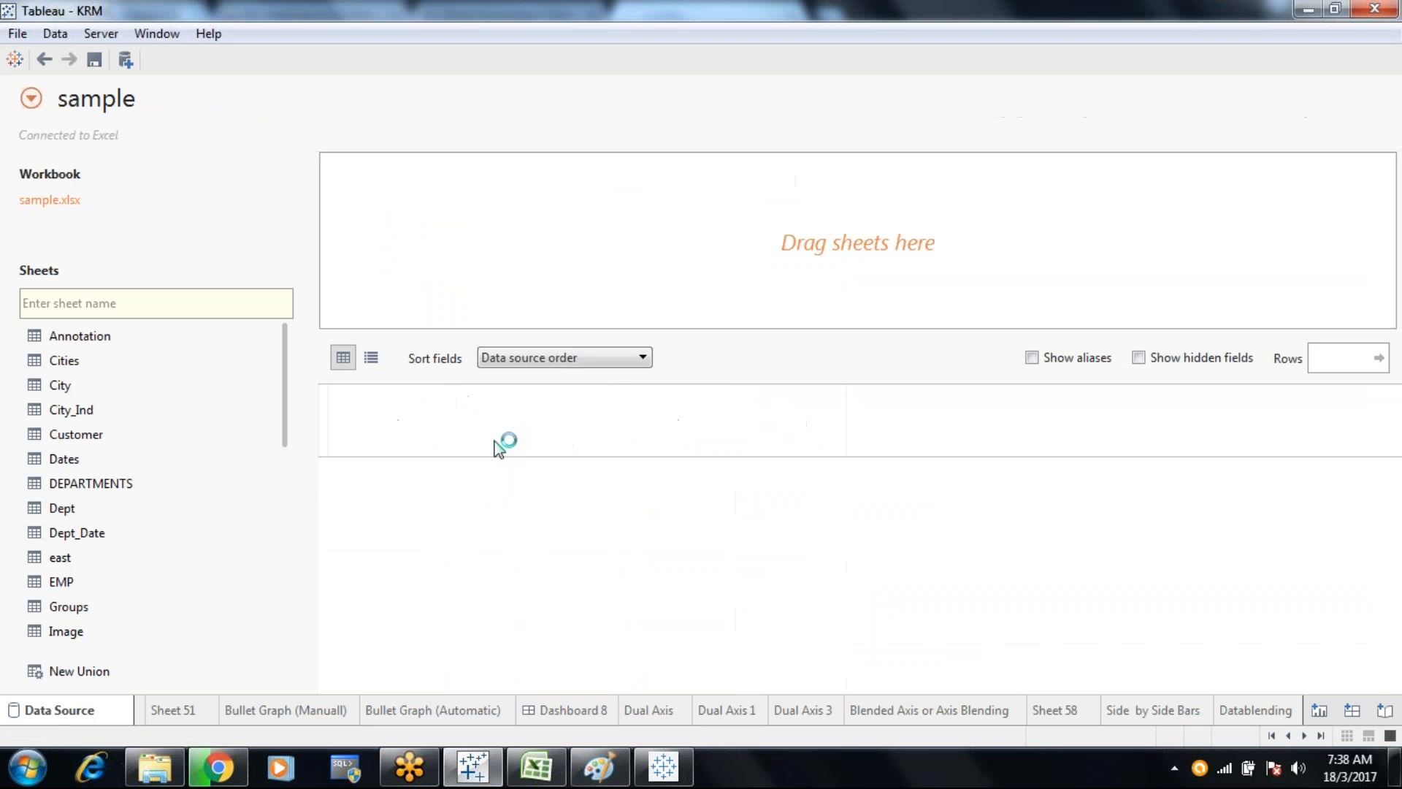
double_click(90, 482)
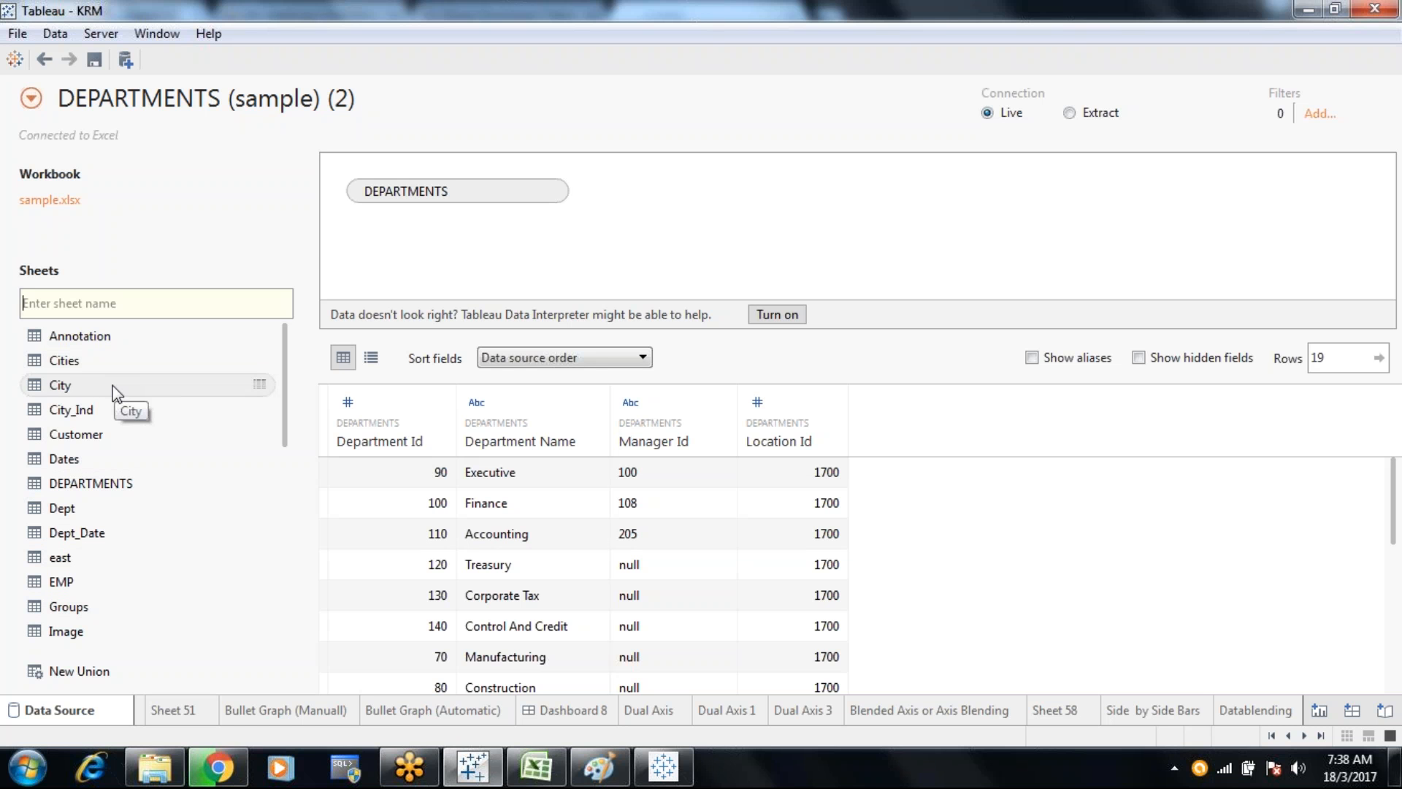
Close the KRM workbook without saving and bring Chrome to the front
left_click(662, 767)
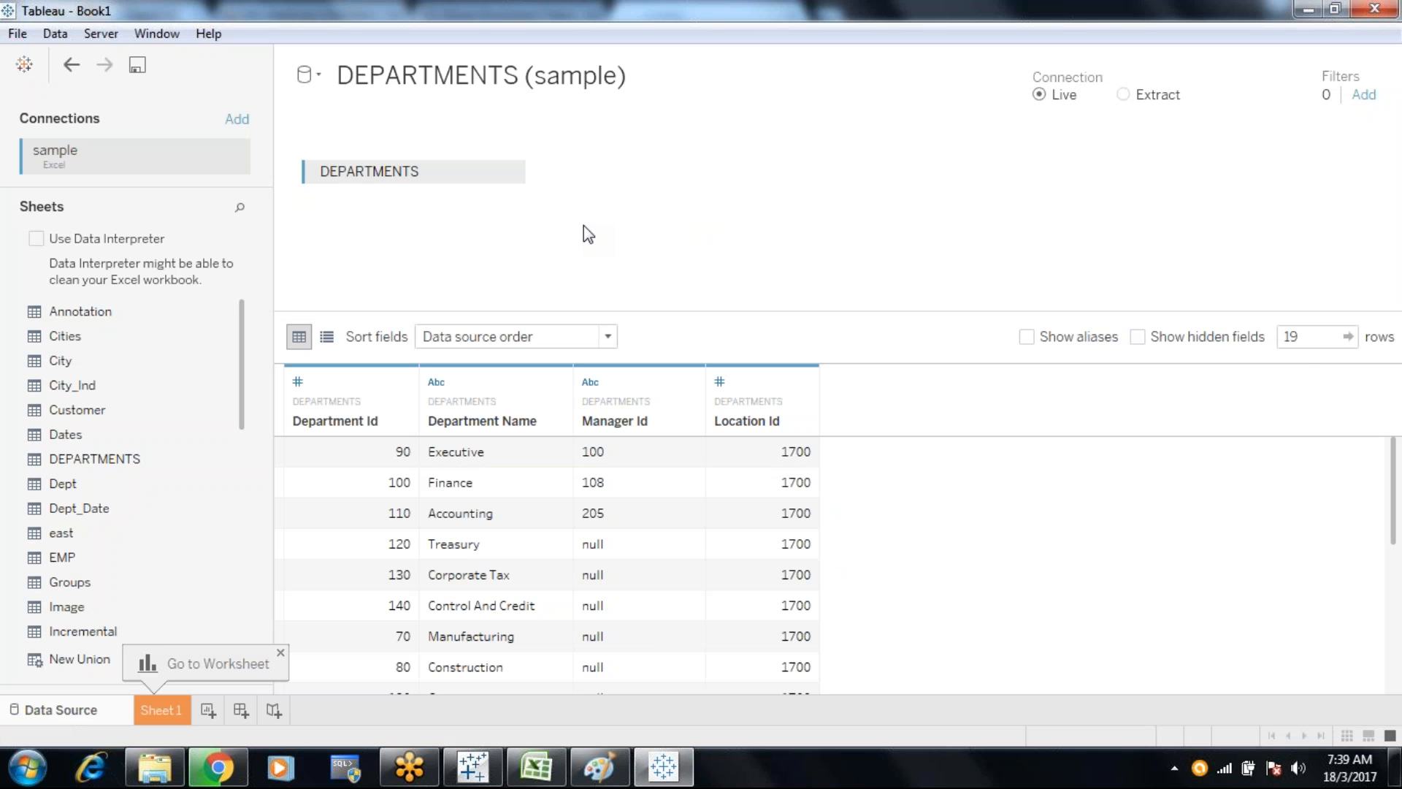
left_click(472, 767)
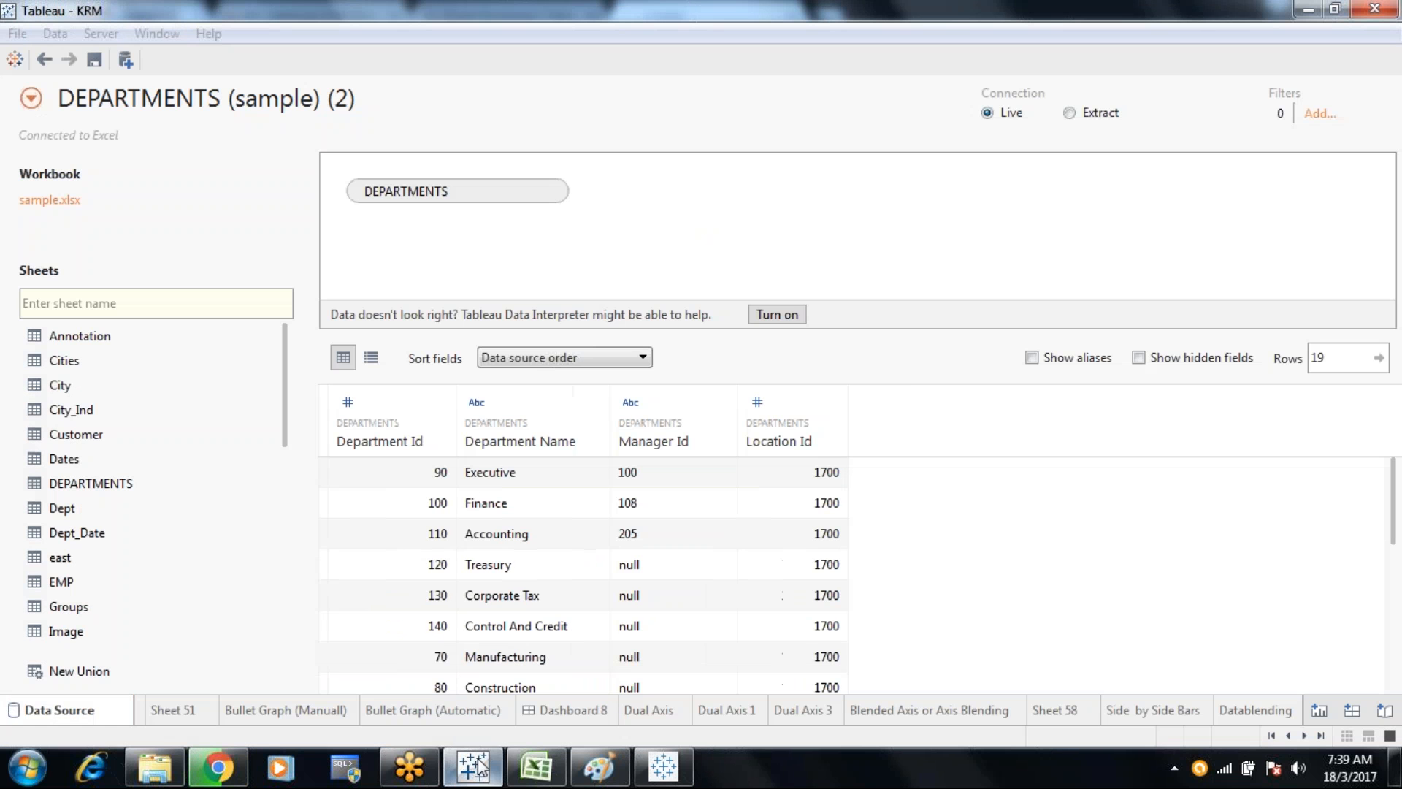
left_click(1391, 10)
left_click(742, 409)
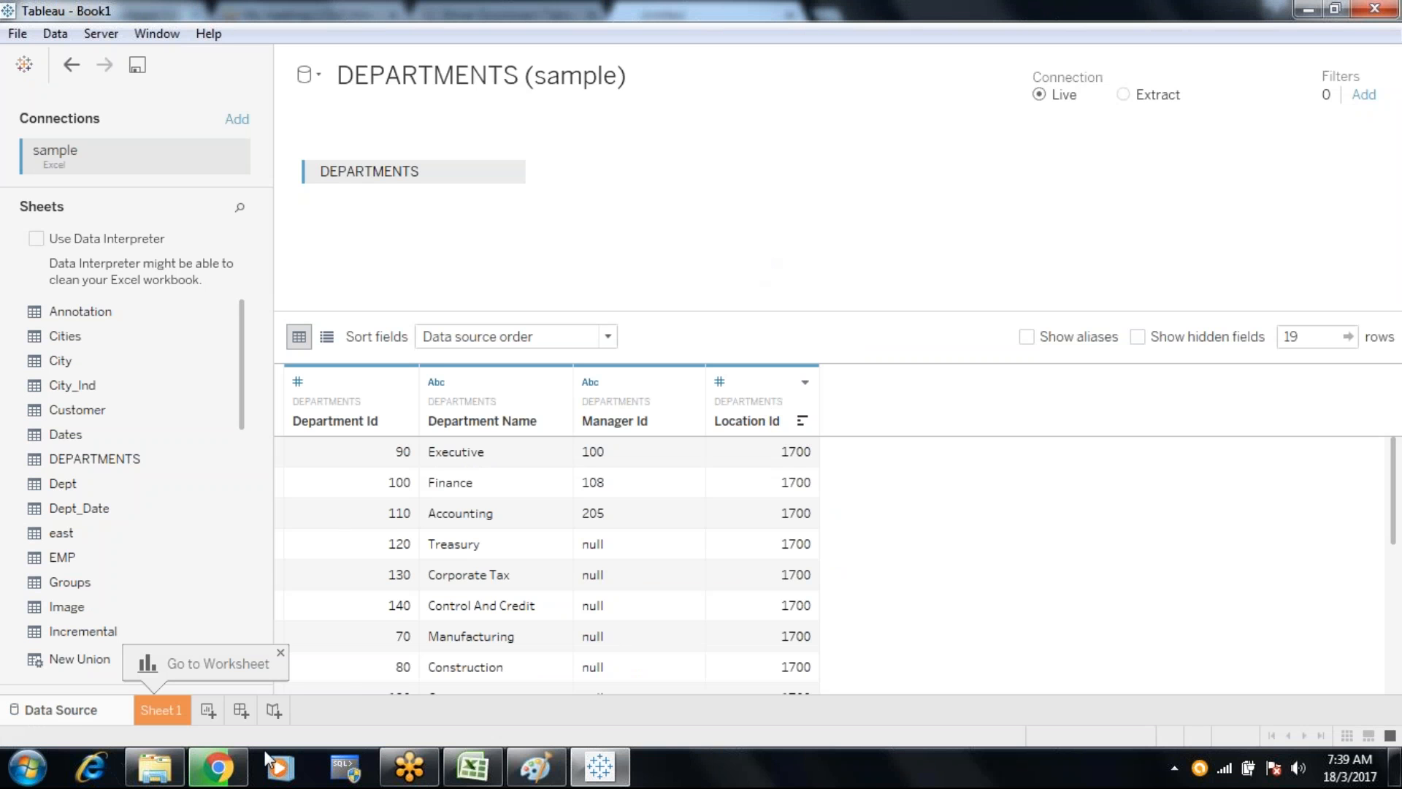
left_click(232, 780)
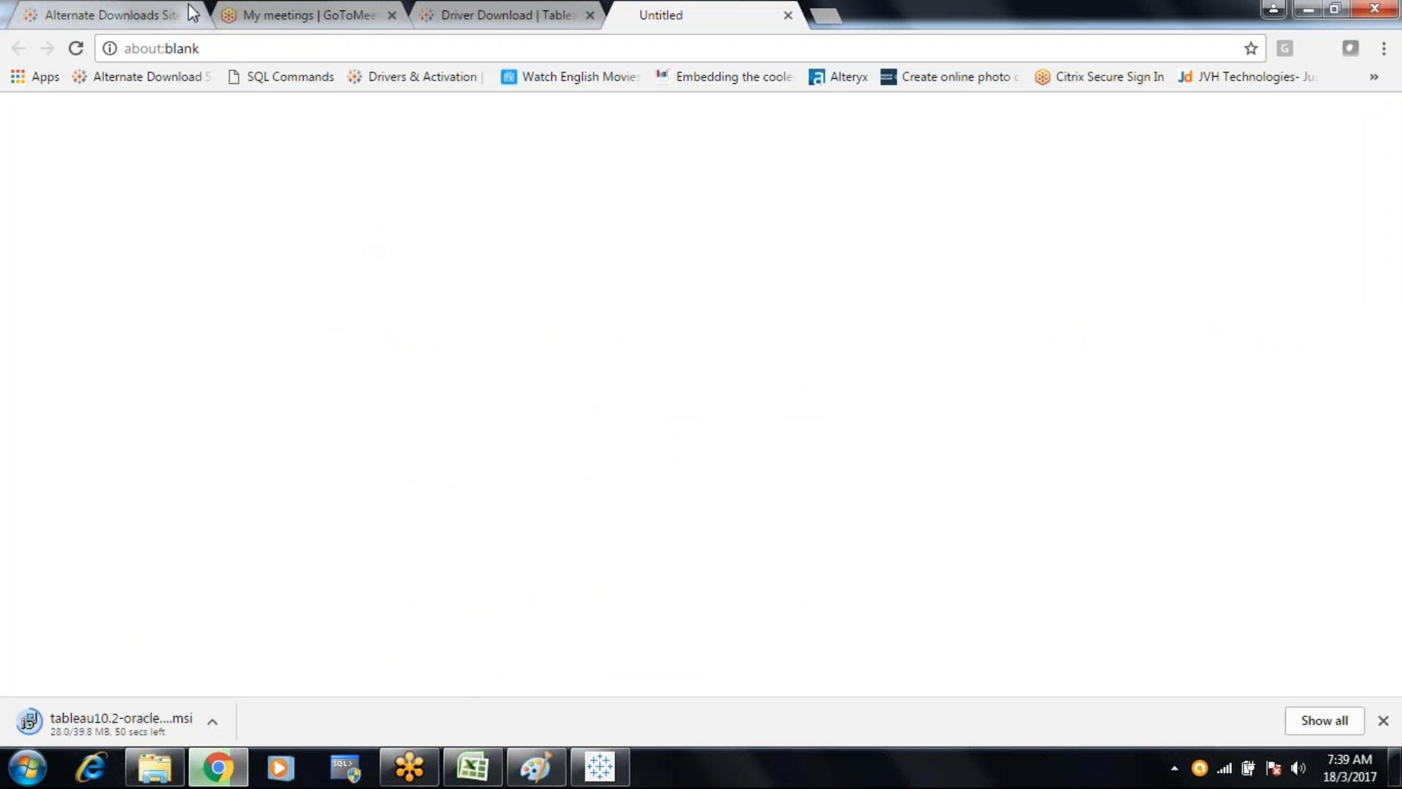
Save TableauServer-32bit-9-3-14.exe from the Alternate Downloads page into the Tableau folder
left_click(151, 13)
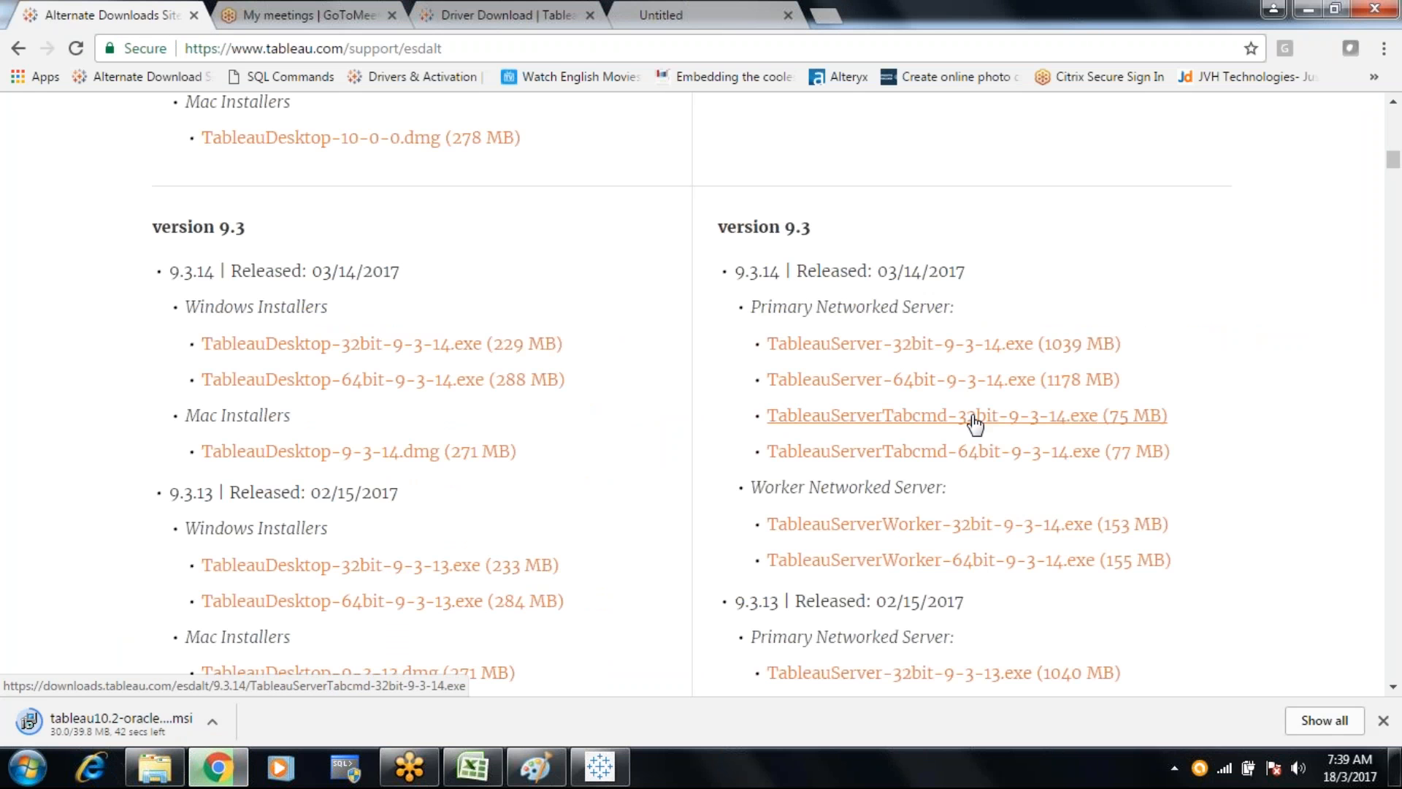
left_click(942, 345)
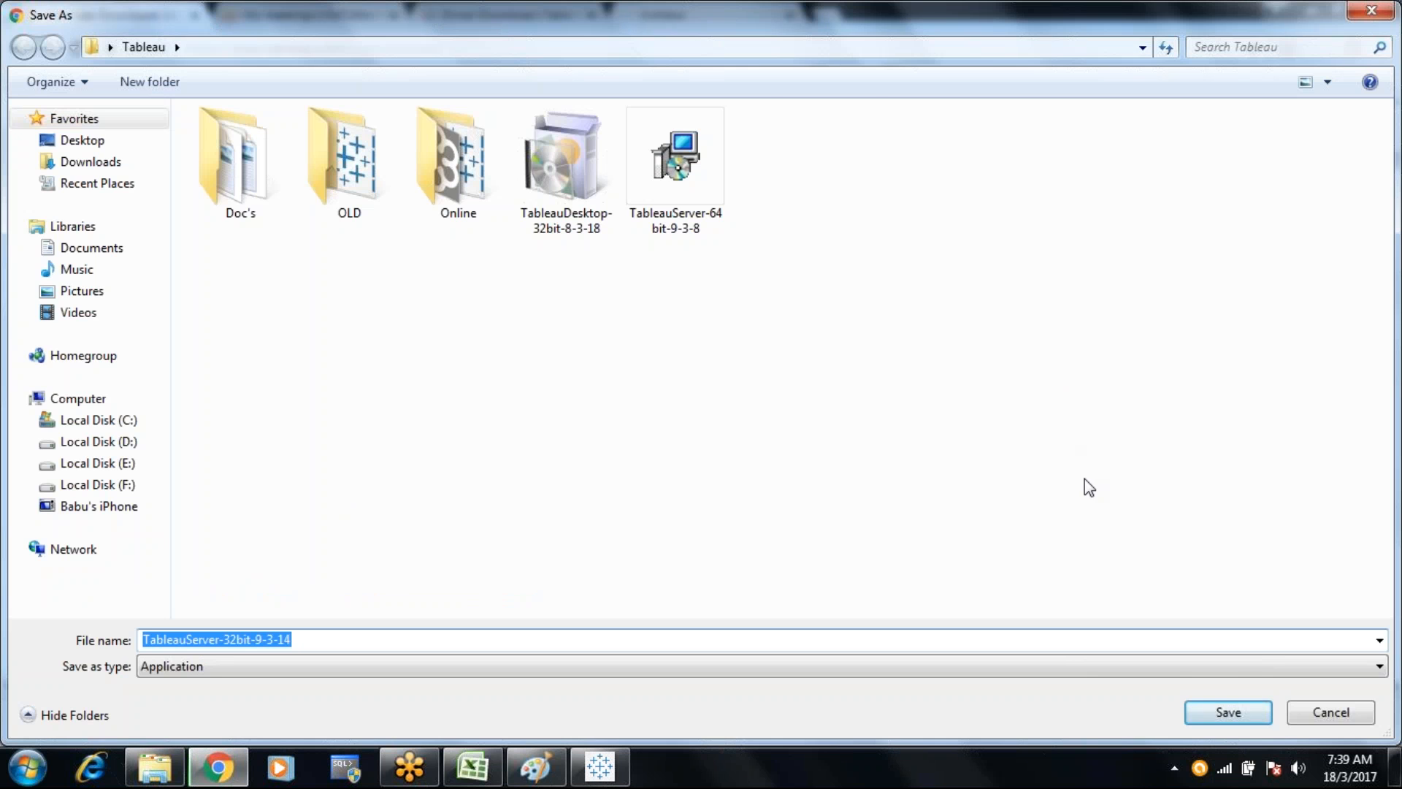
left_click(1212, 714)
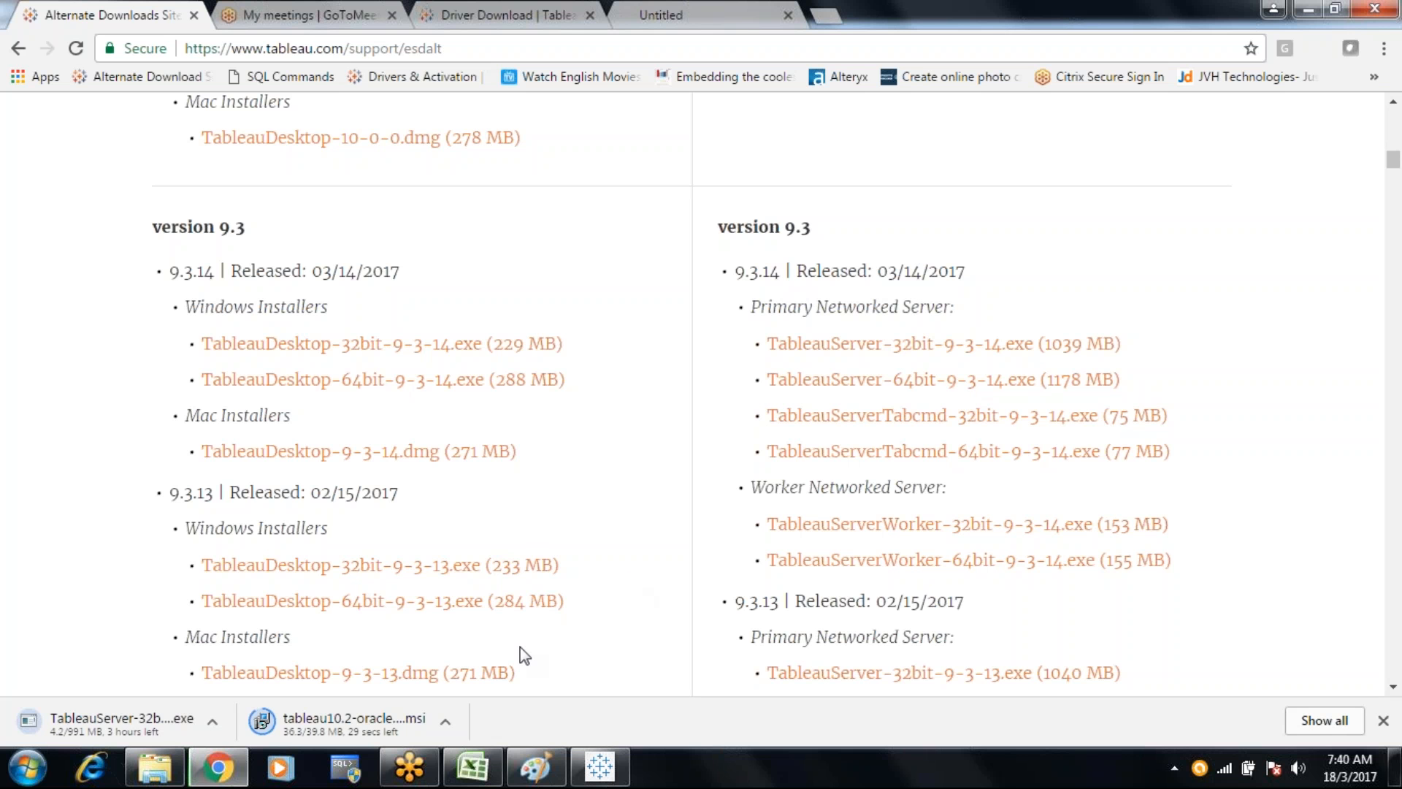
left_click(599, 768)
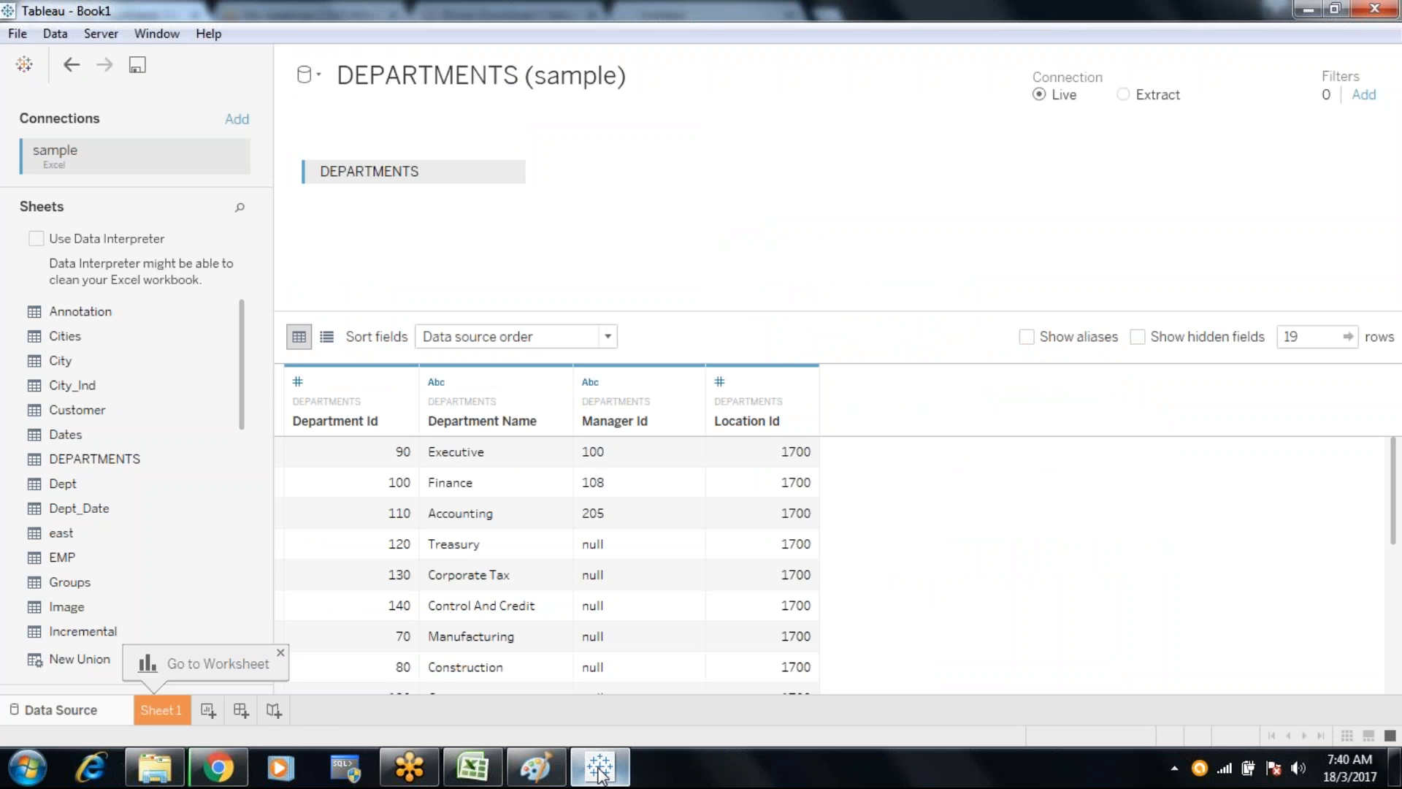
left_click(599, 768)
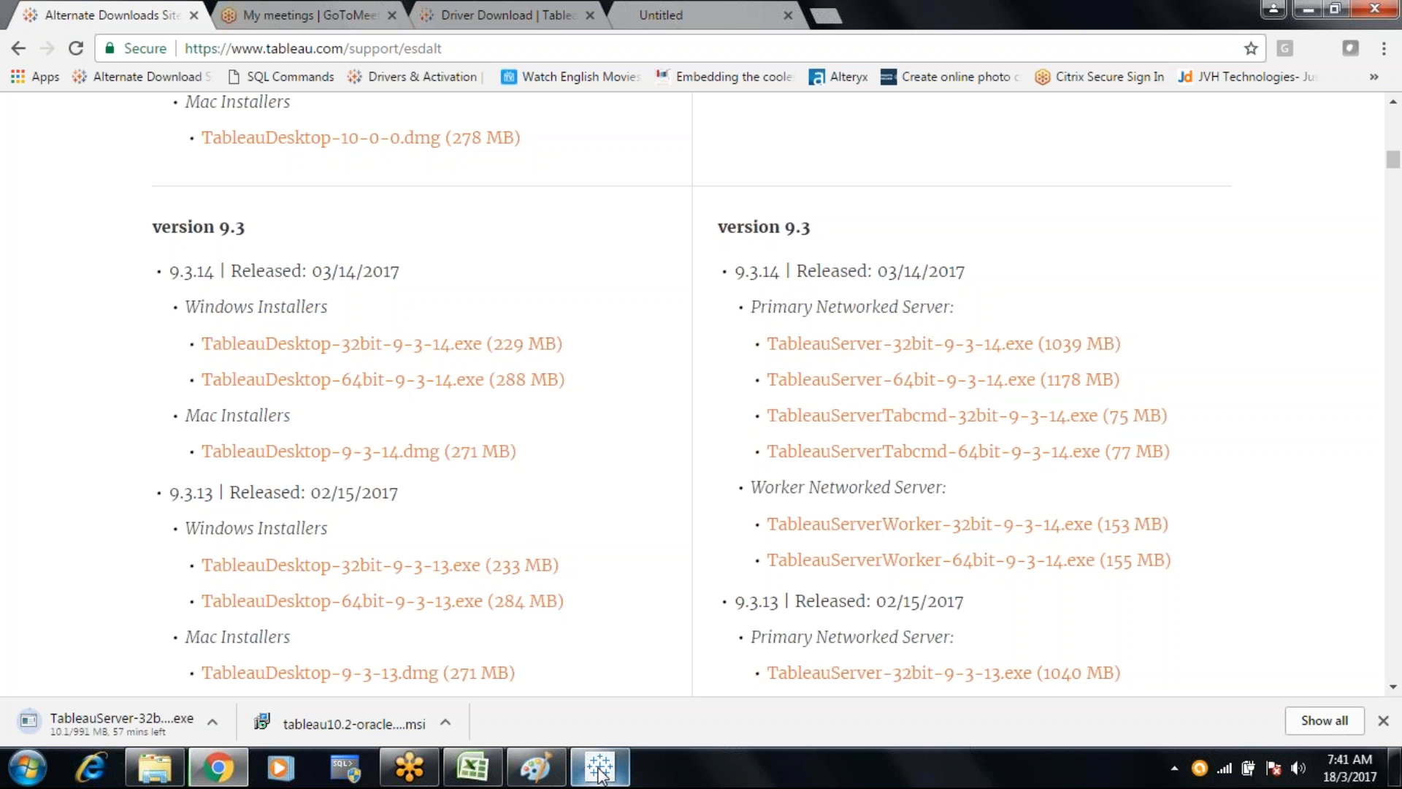
Run the downloaded Oracle driver installer from its folder, approving the security and administrator prompts, then return to Tableau
left_click(446, 723)
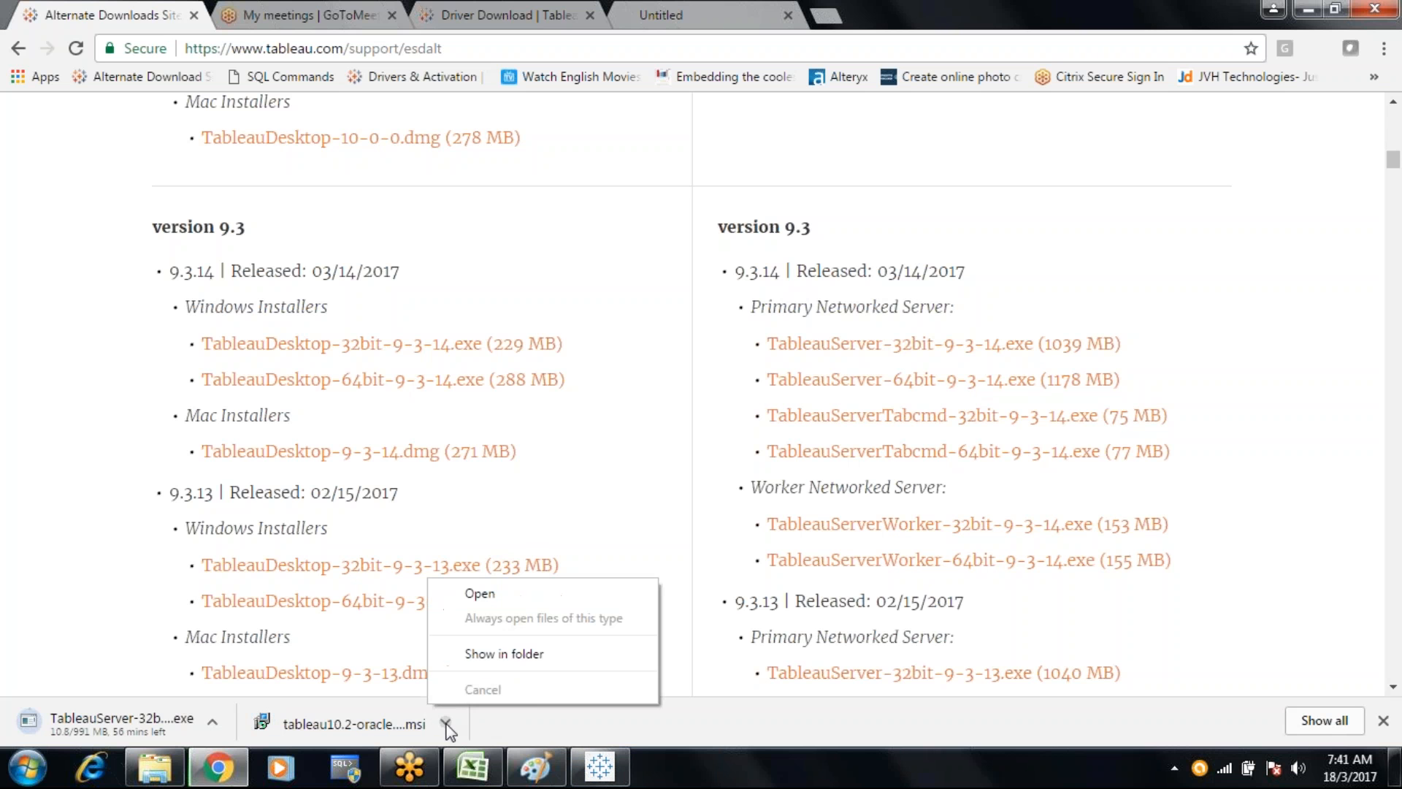
left_click(499, 654)
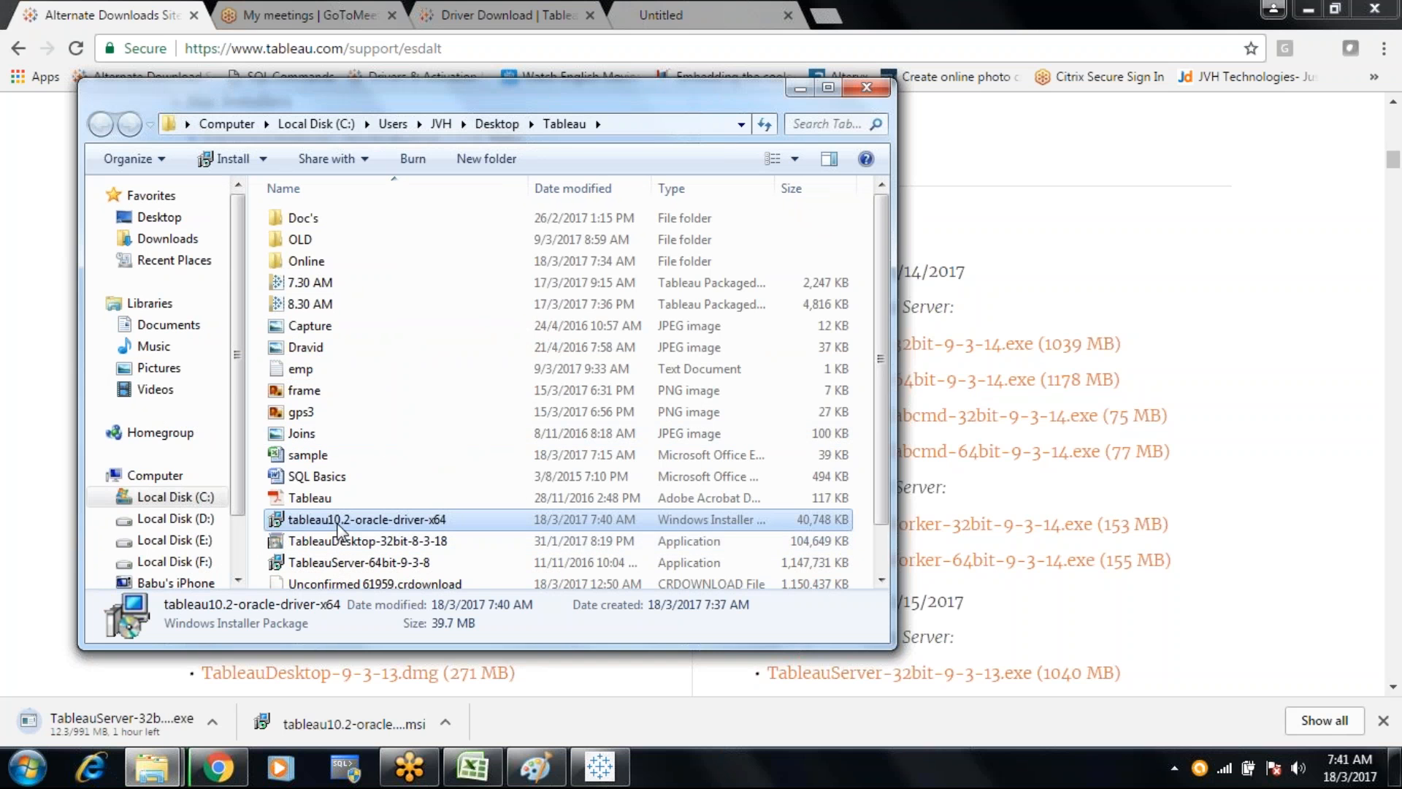
key("Return")
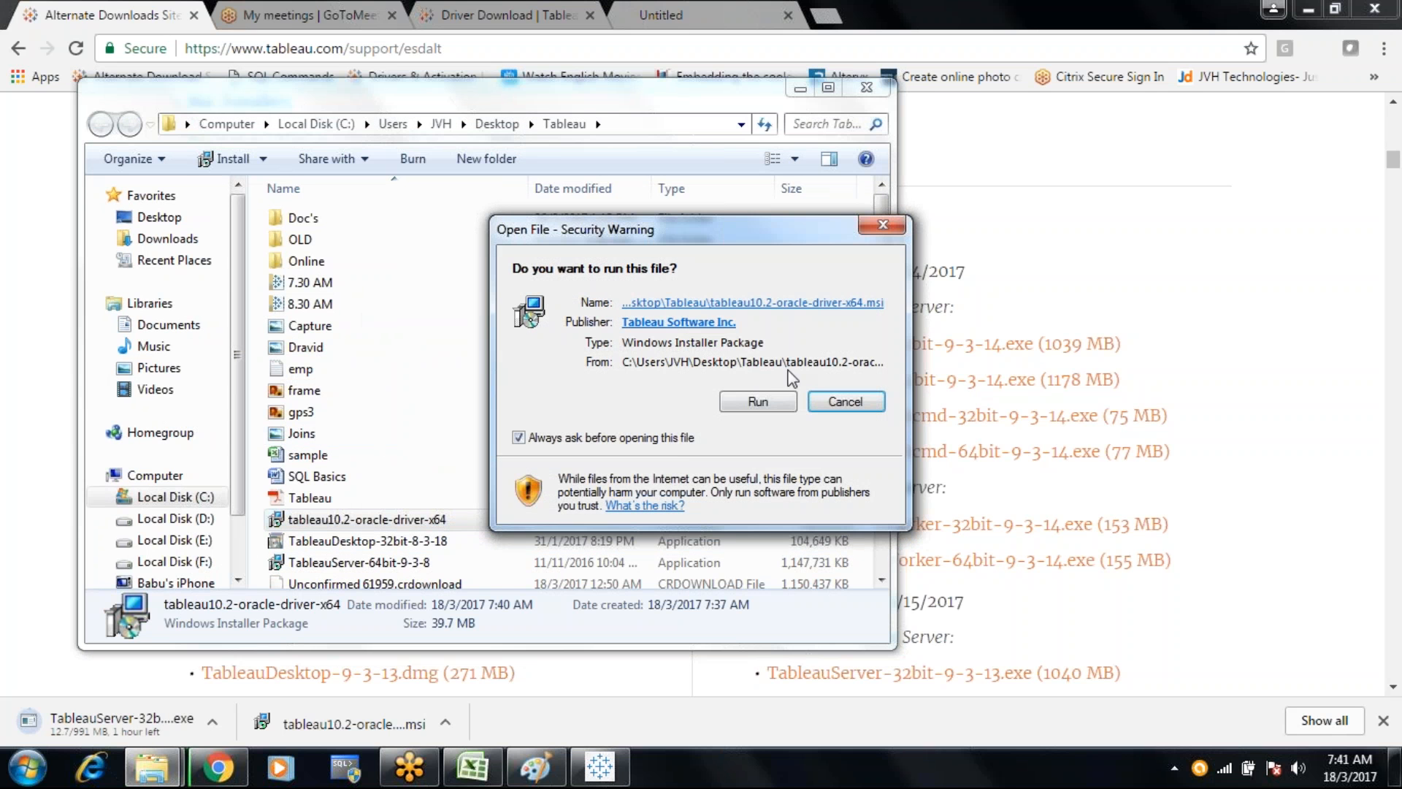
left_click(759, 401)
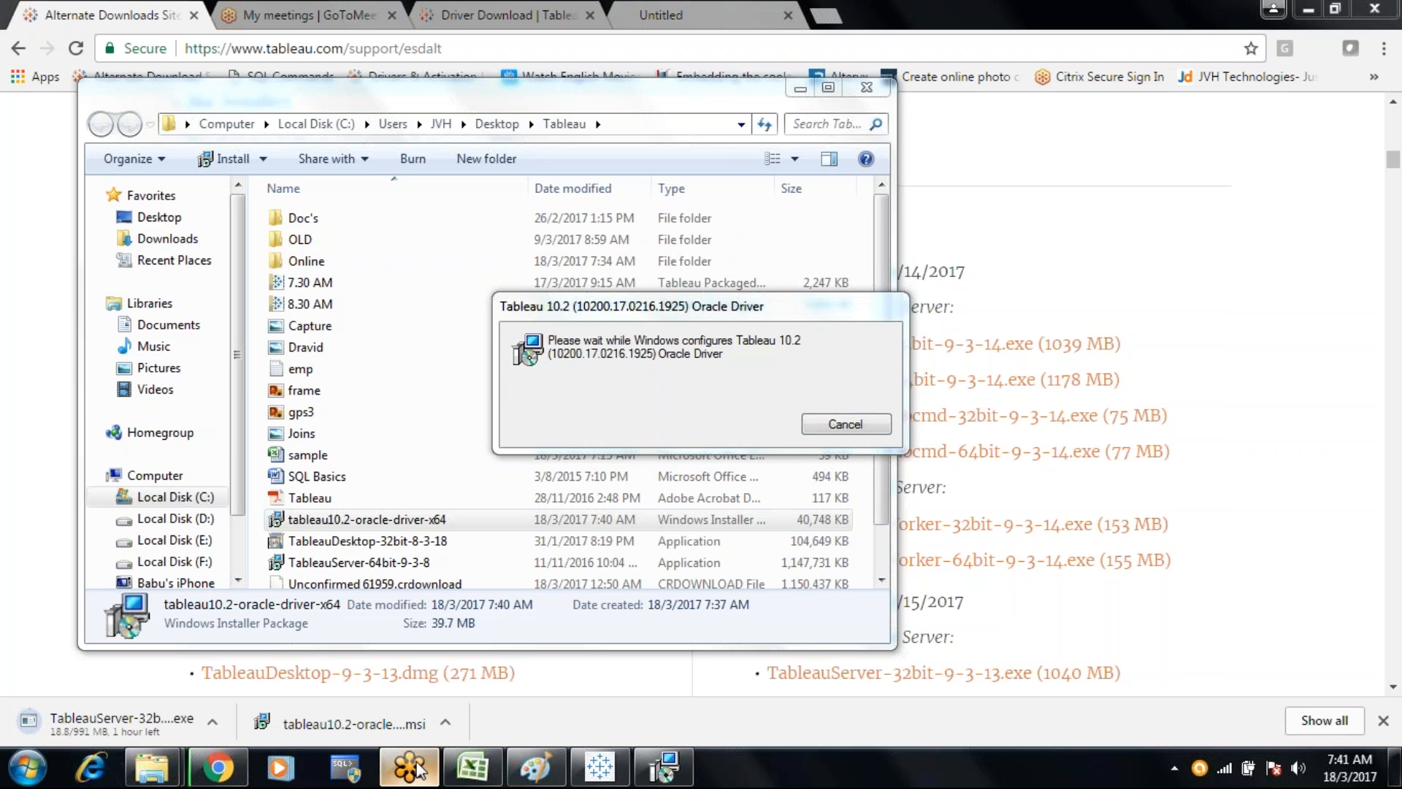
mouse_move(406, 780)
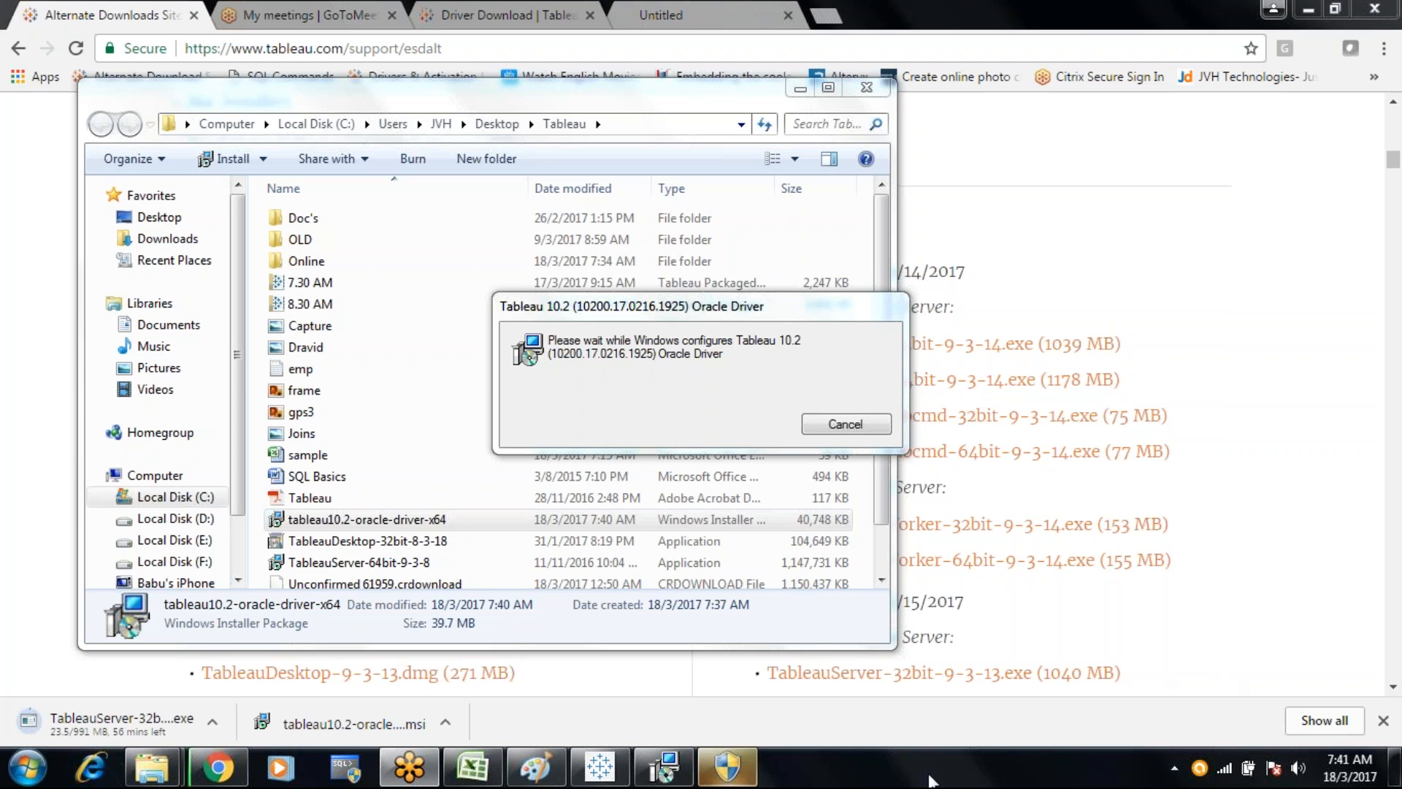
left_click(748, 773)
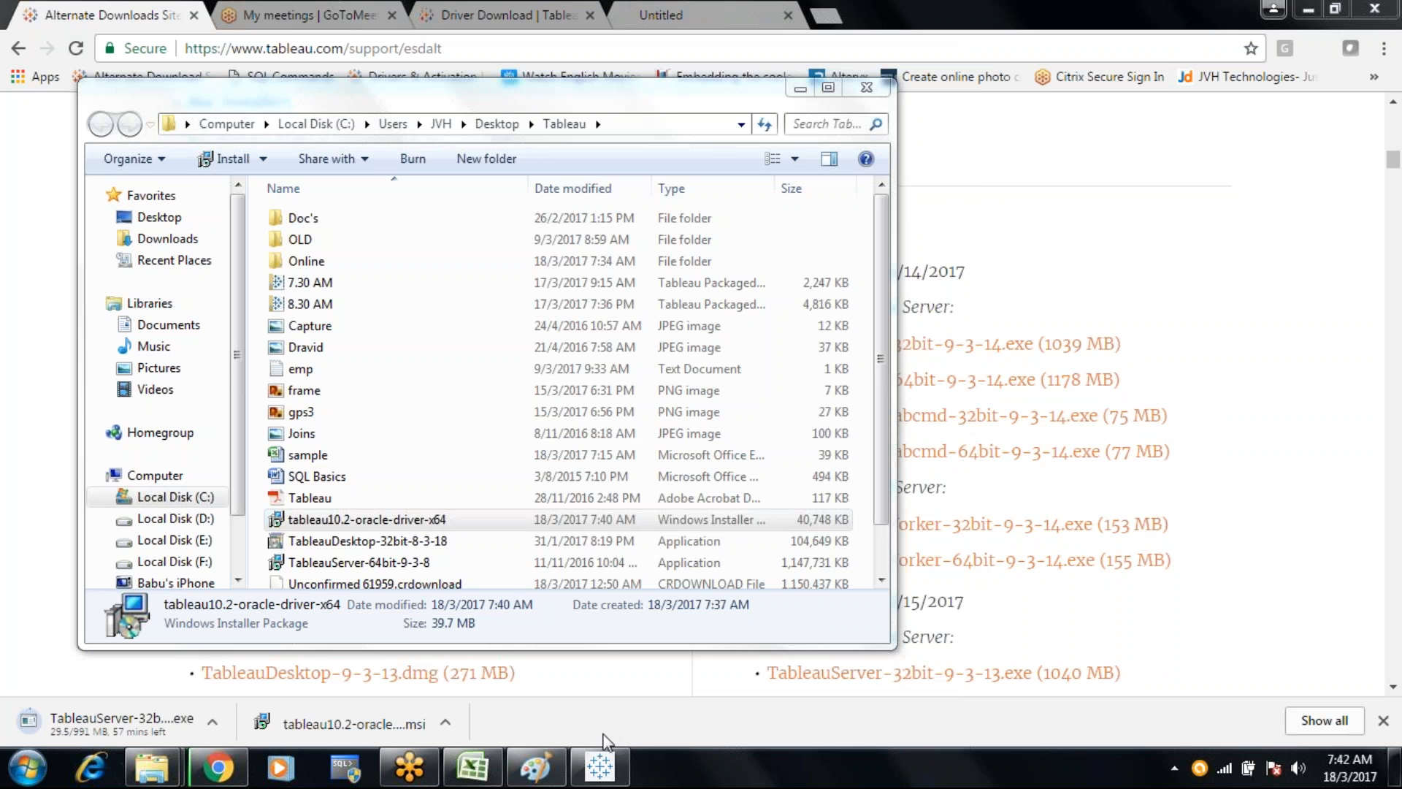
left_click(606, 766)
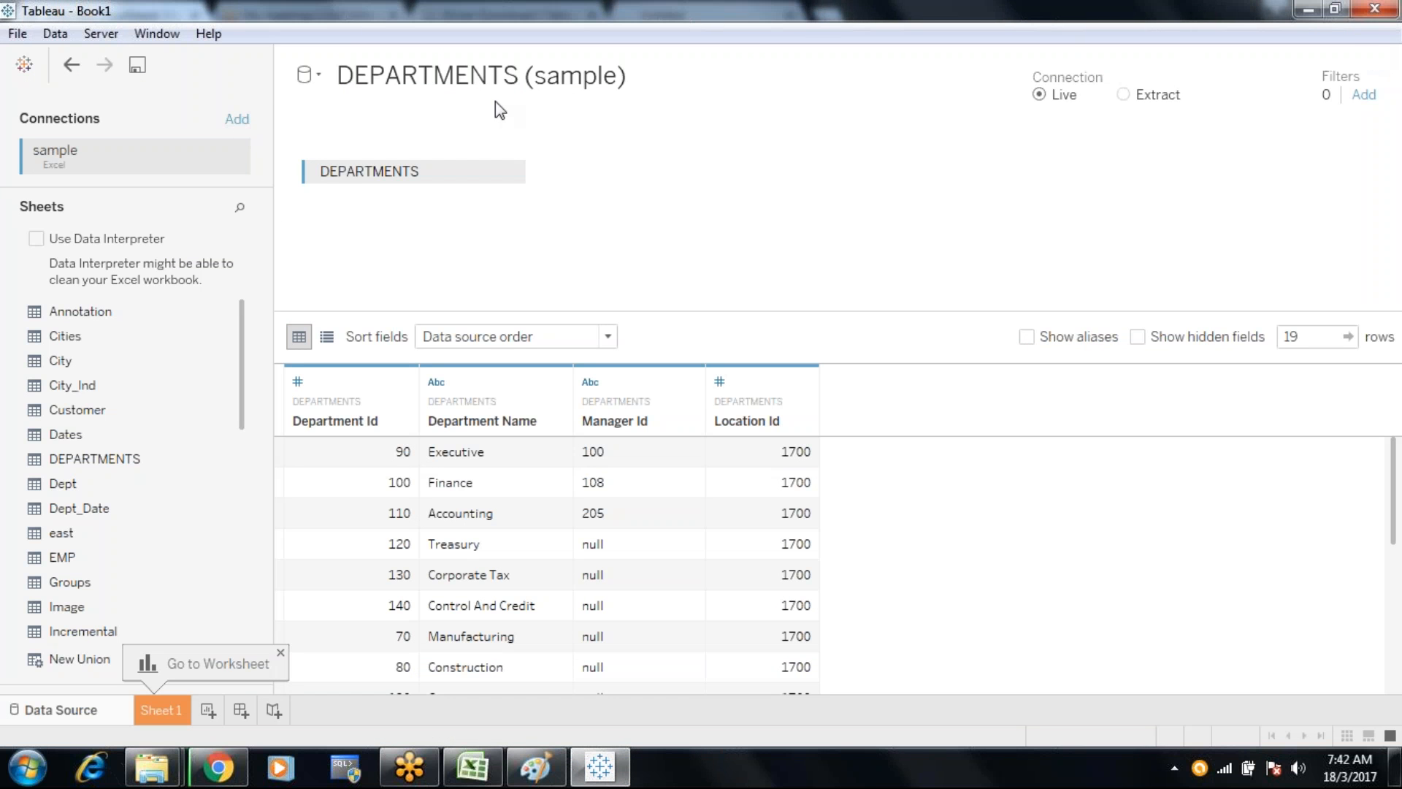
Sign in to a new Oracle connection on server jvh-pc with username hr and its password
left_click(236, 129)
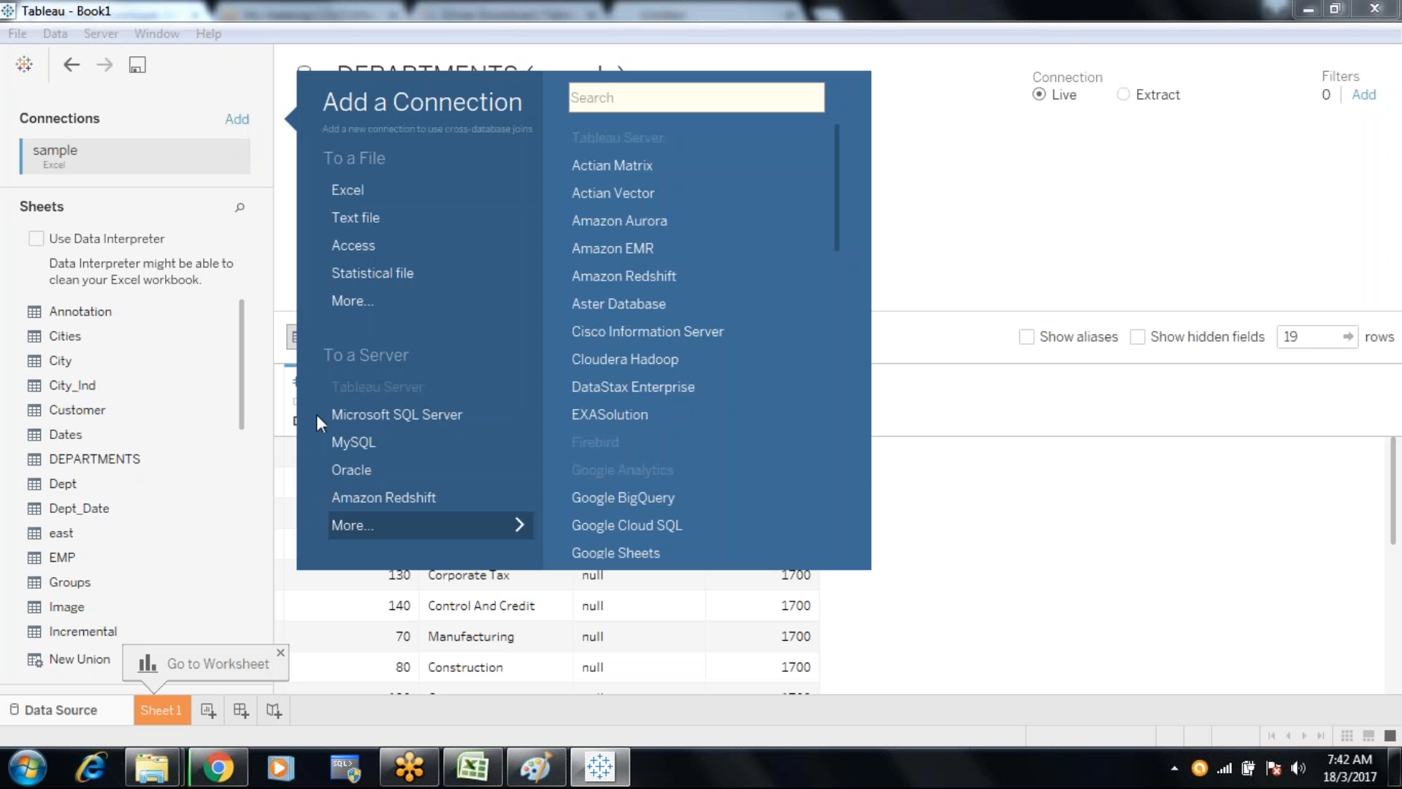
left_click(346, 470)
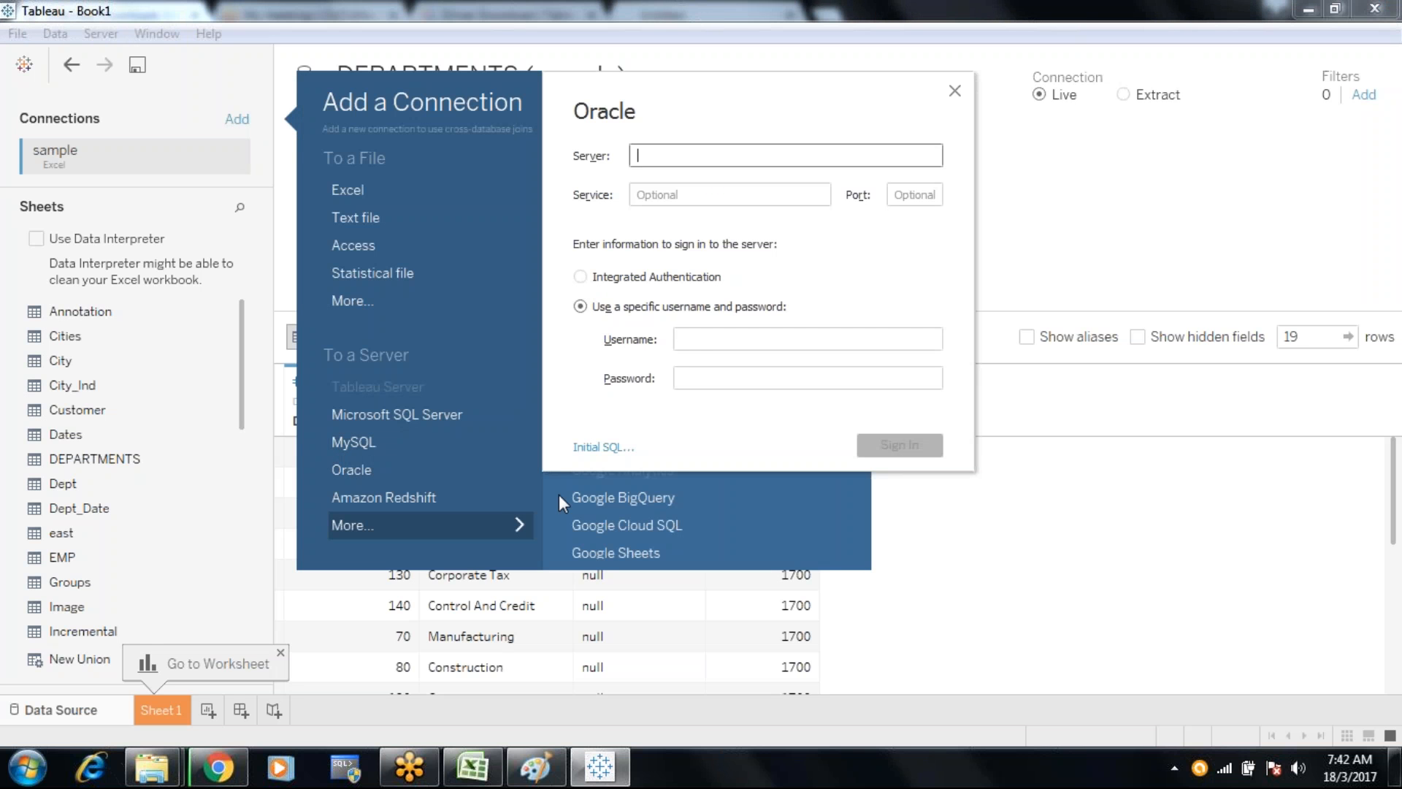
type("jvh-pv")
key("BackSpace")
type("c")
left_click(699, 338)
type("hr")
key("Tab")
type("hr")
left_click(898, 441)
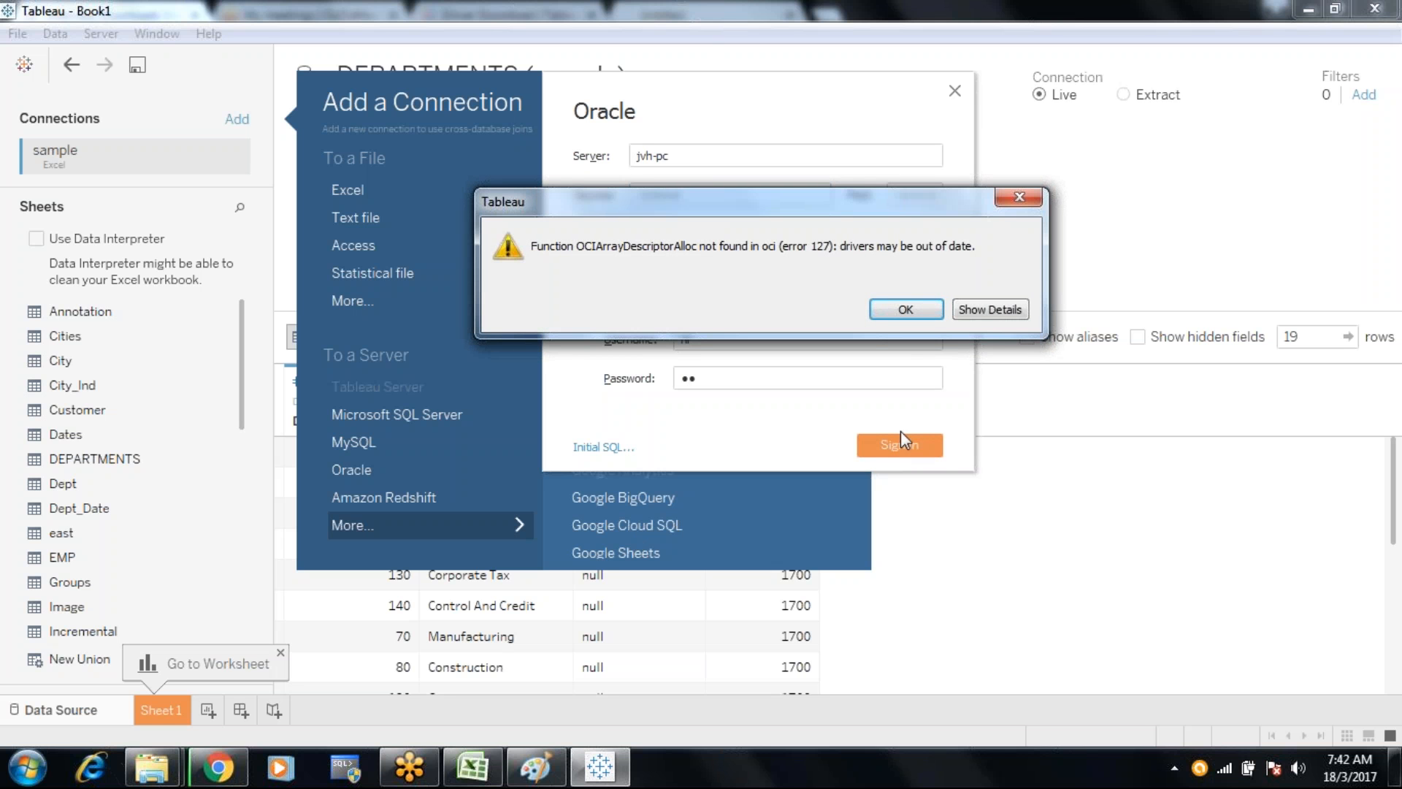
Read the outdated-driver error details, dismiss the message, and switch to Chrome
left_click(982, 310)
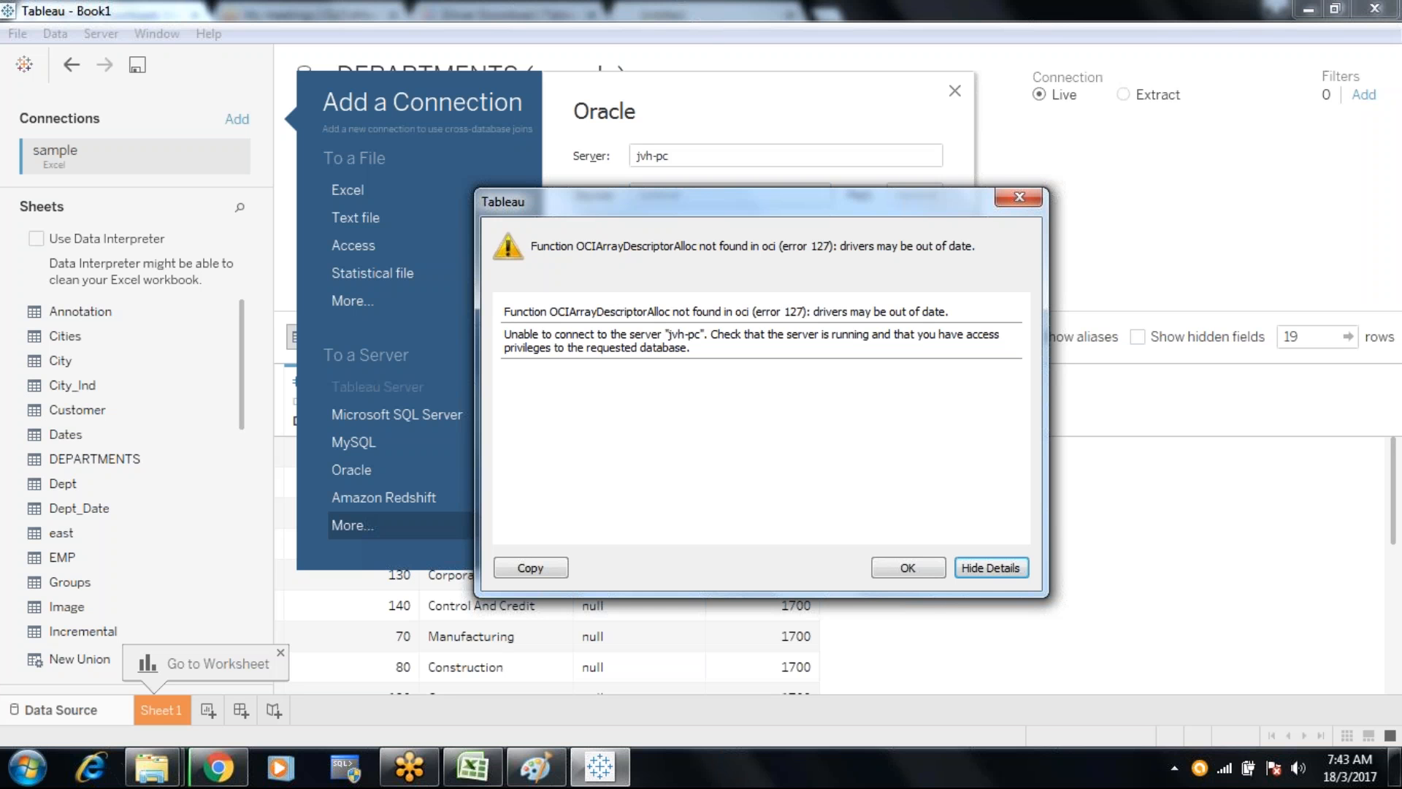
left_click(911, 570)
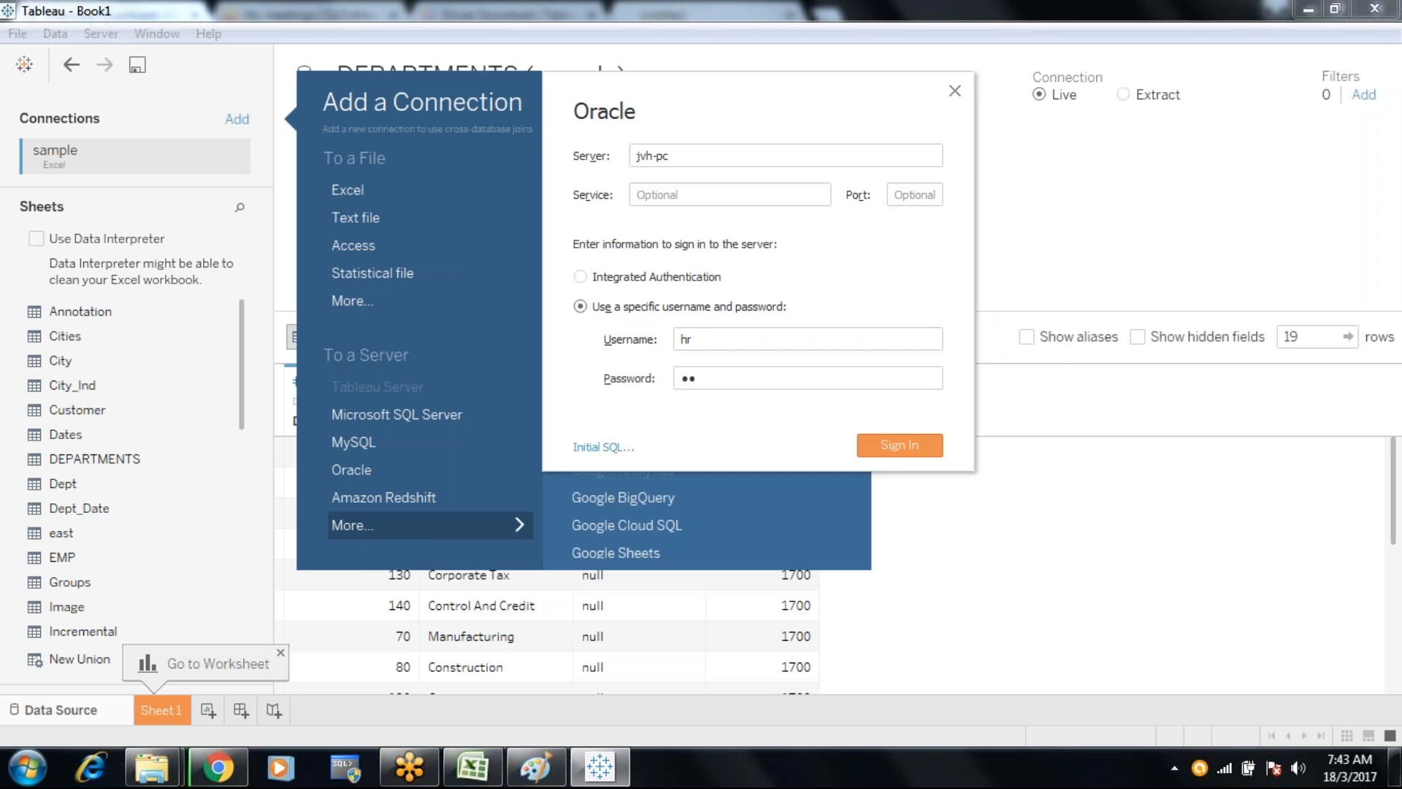
left_click(216, 768)
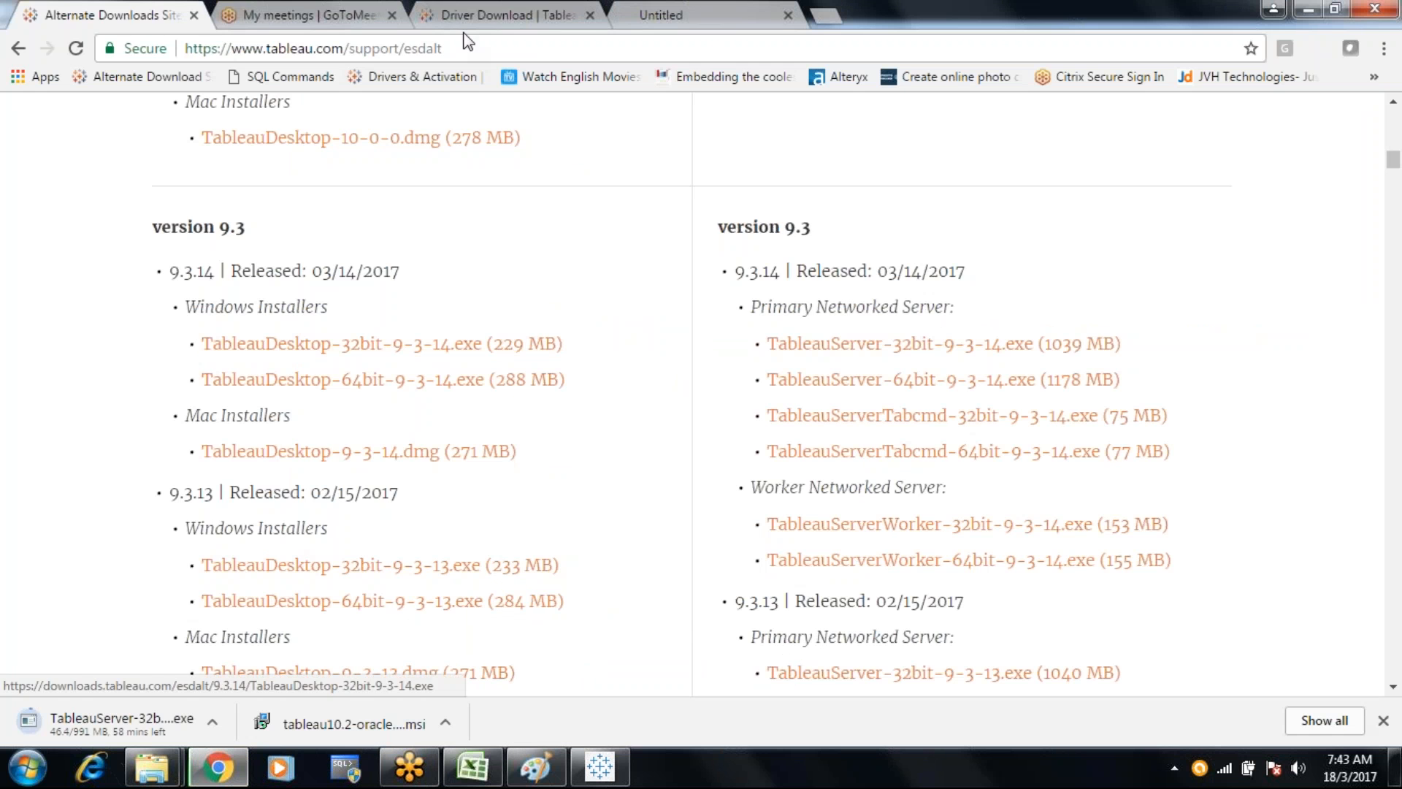
Look up the Oracle driver for Tableau Desktop 10.2 on the Driver Download tab, then return to Tableau
left_click(333, 16)
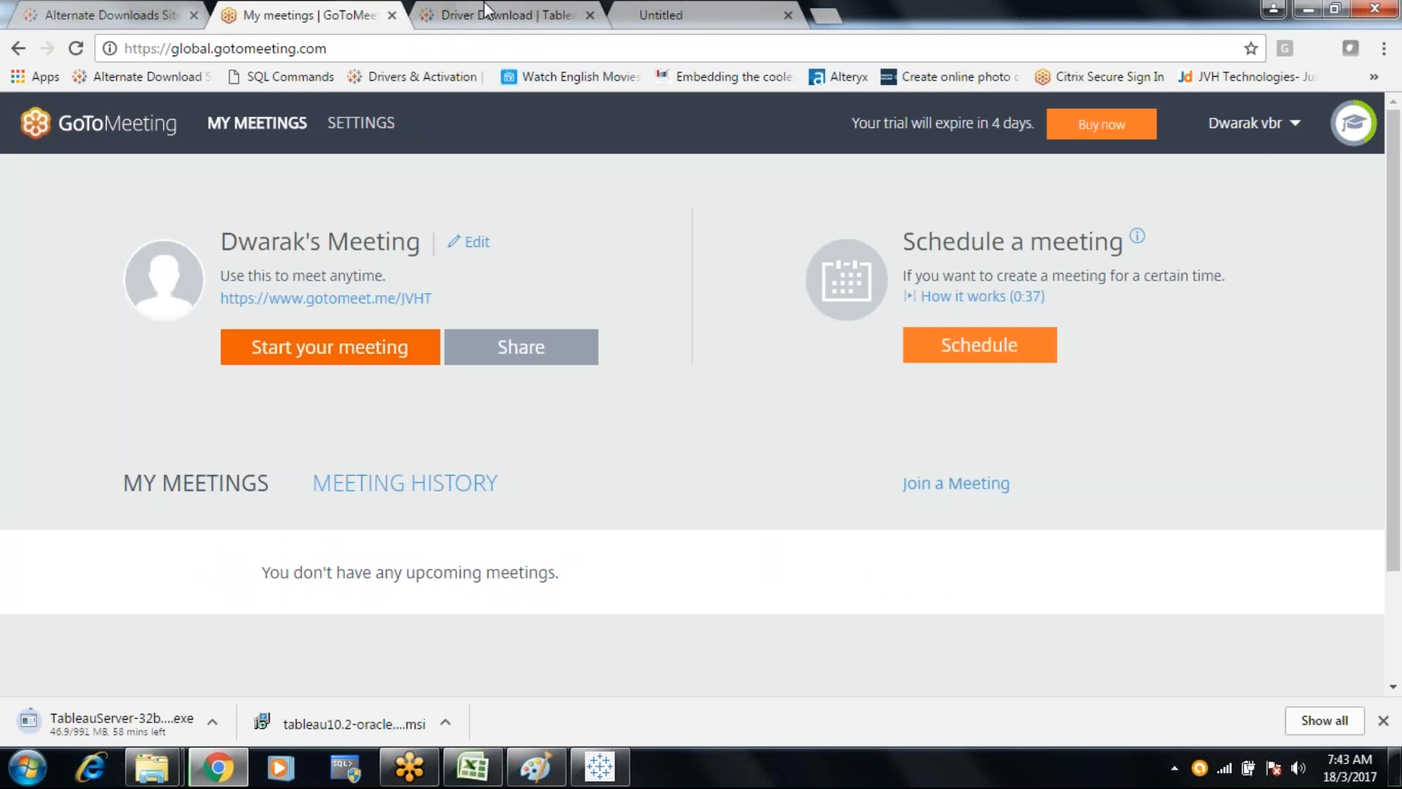
left_click(484, 14)
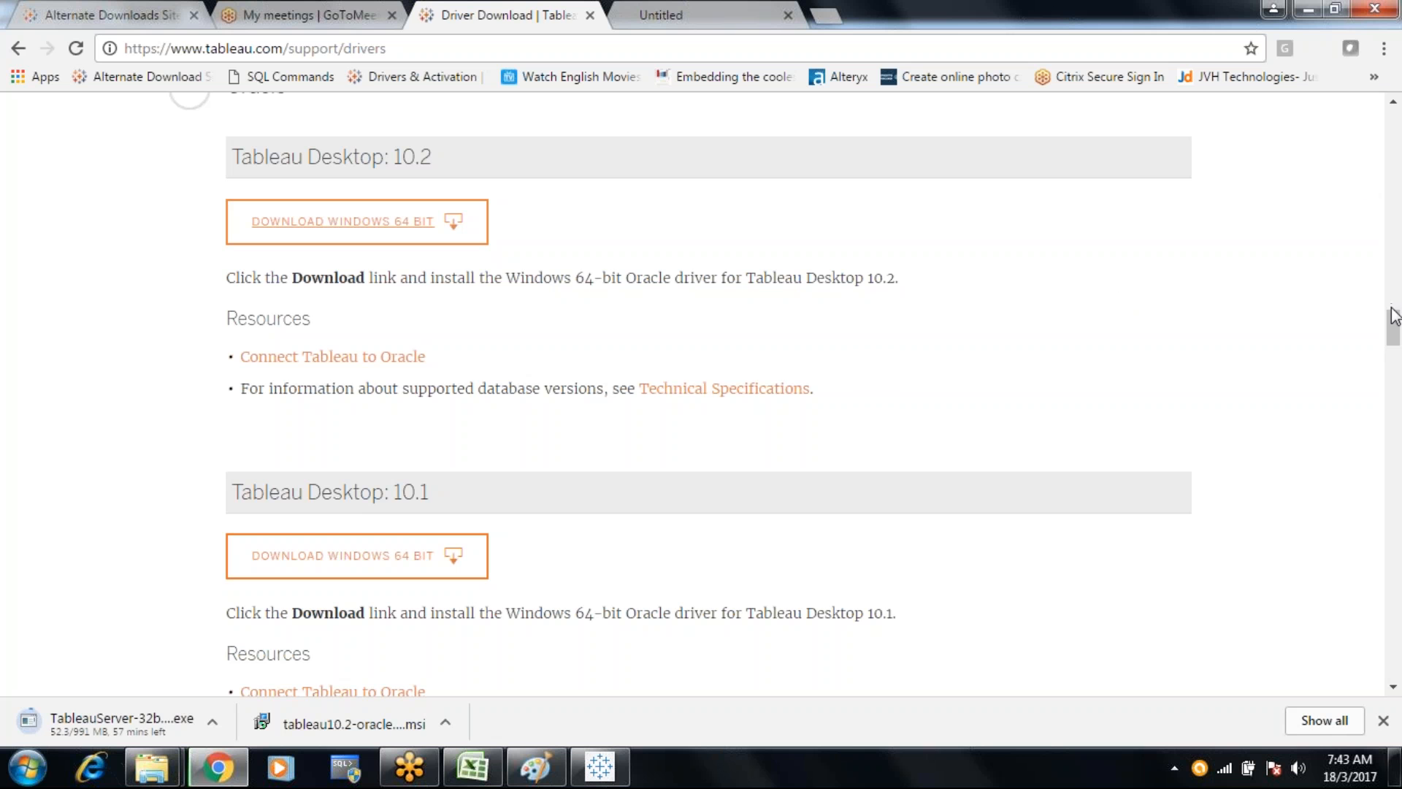
left_click(598, 767)
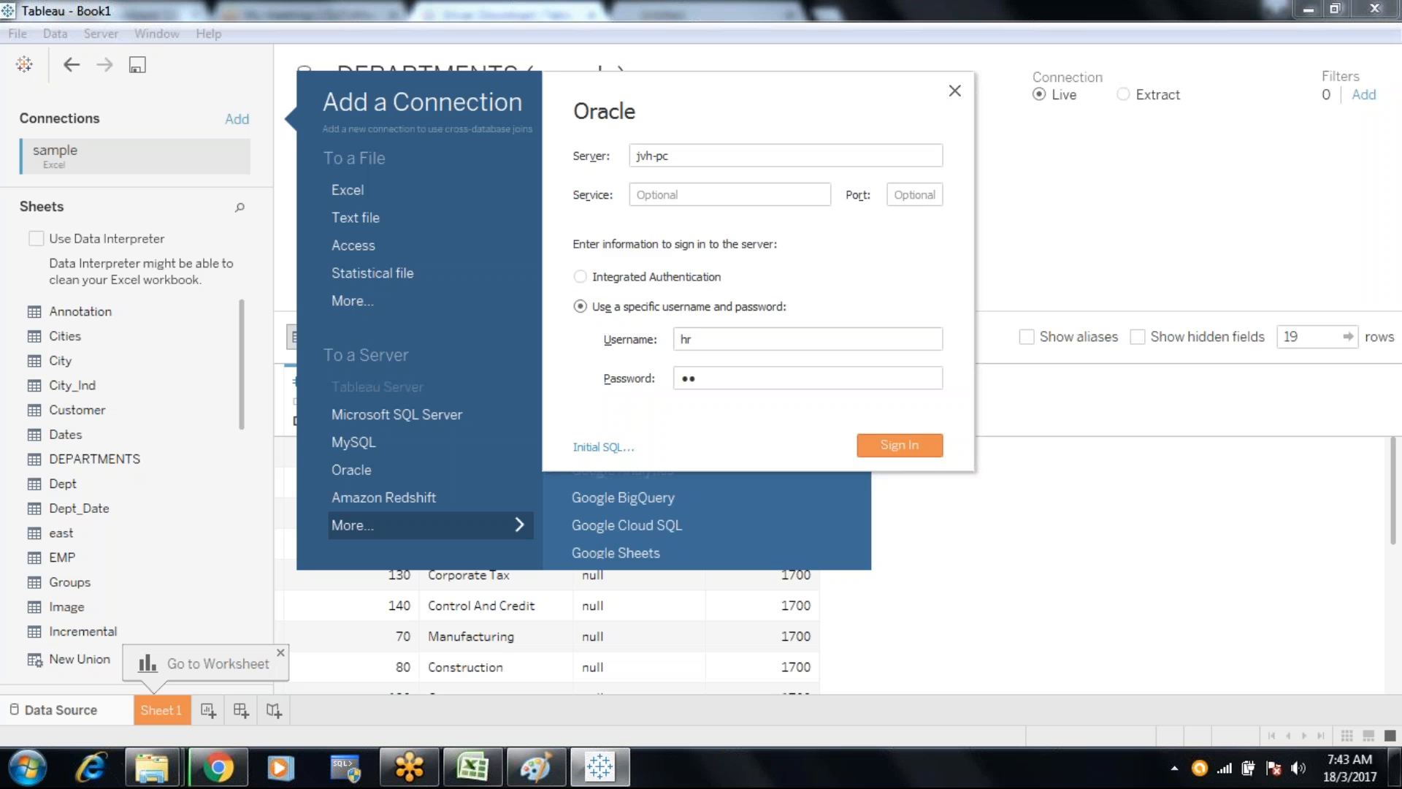
Close the Oracle form, confirm the installed version is 10.0 in About Tableau, and return to Chrome
left_click(954, 90)
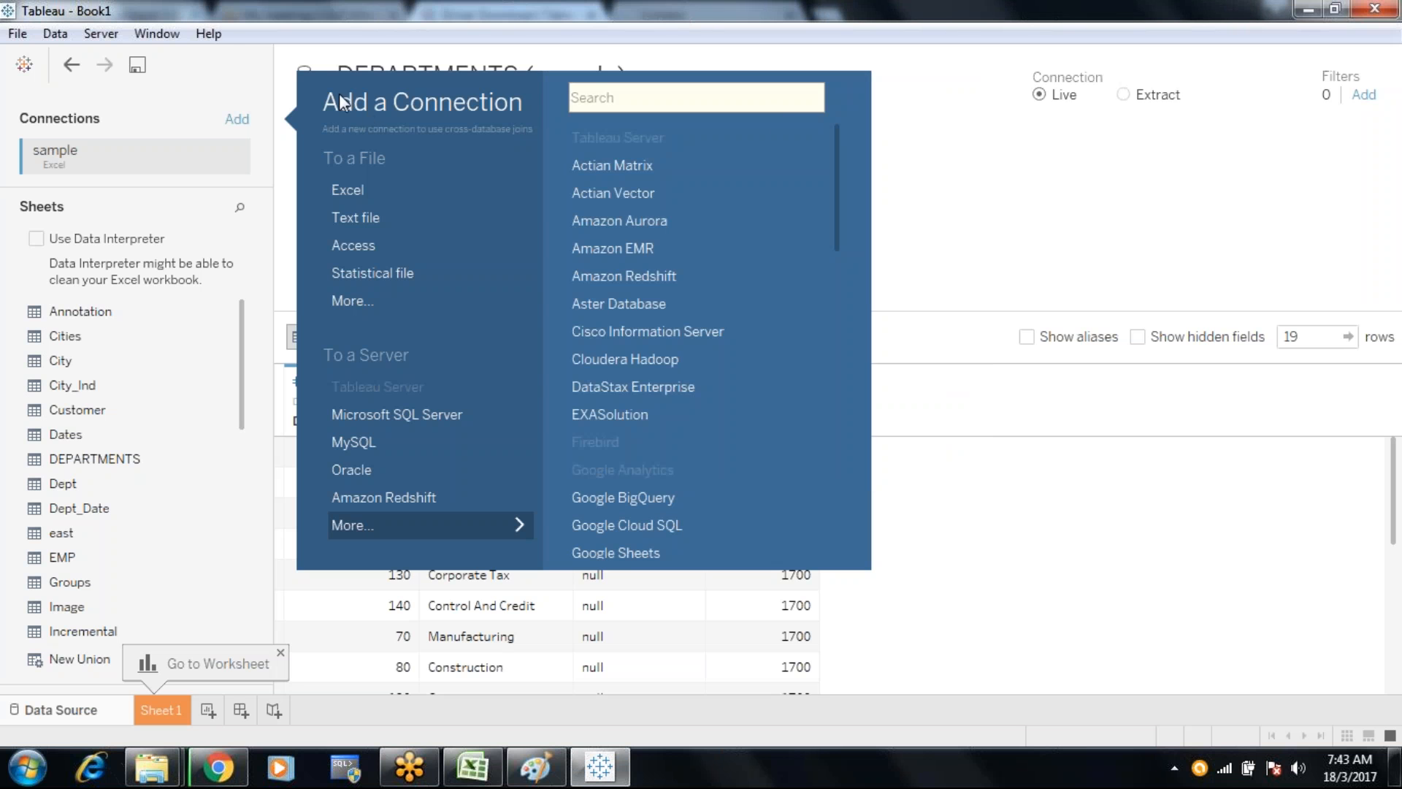
left_click(209, 33)
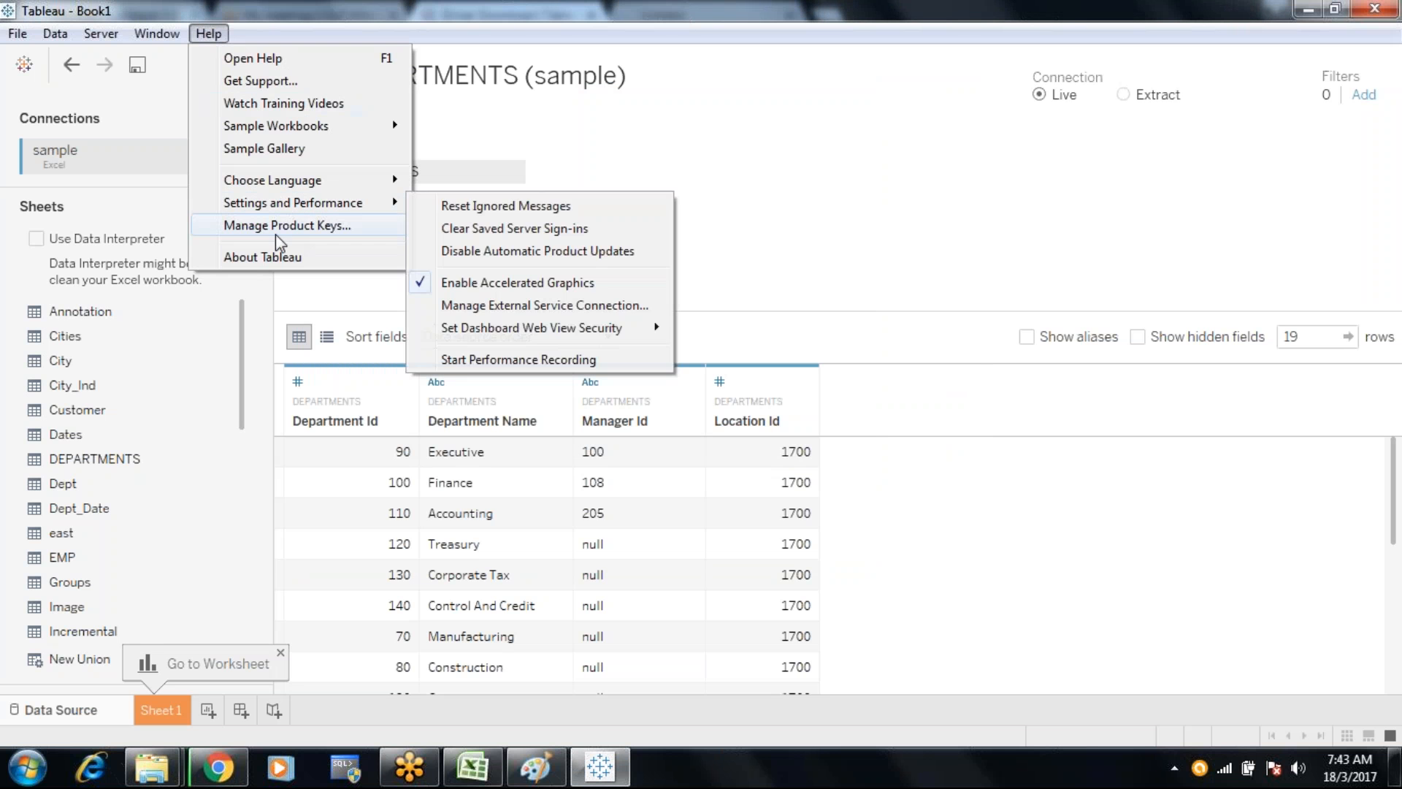
left_click(272, 258)
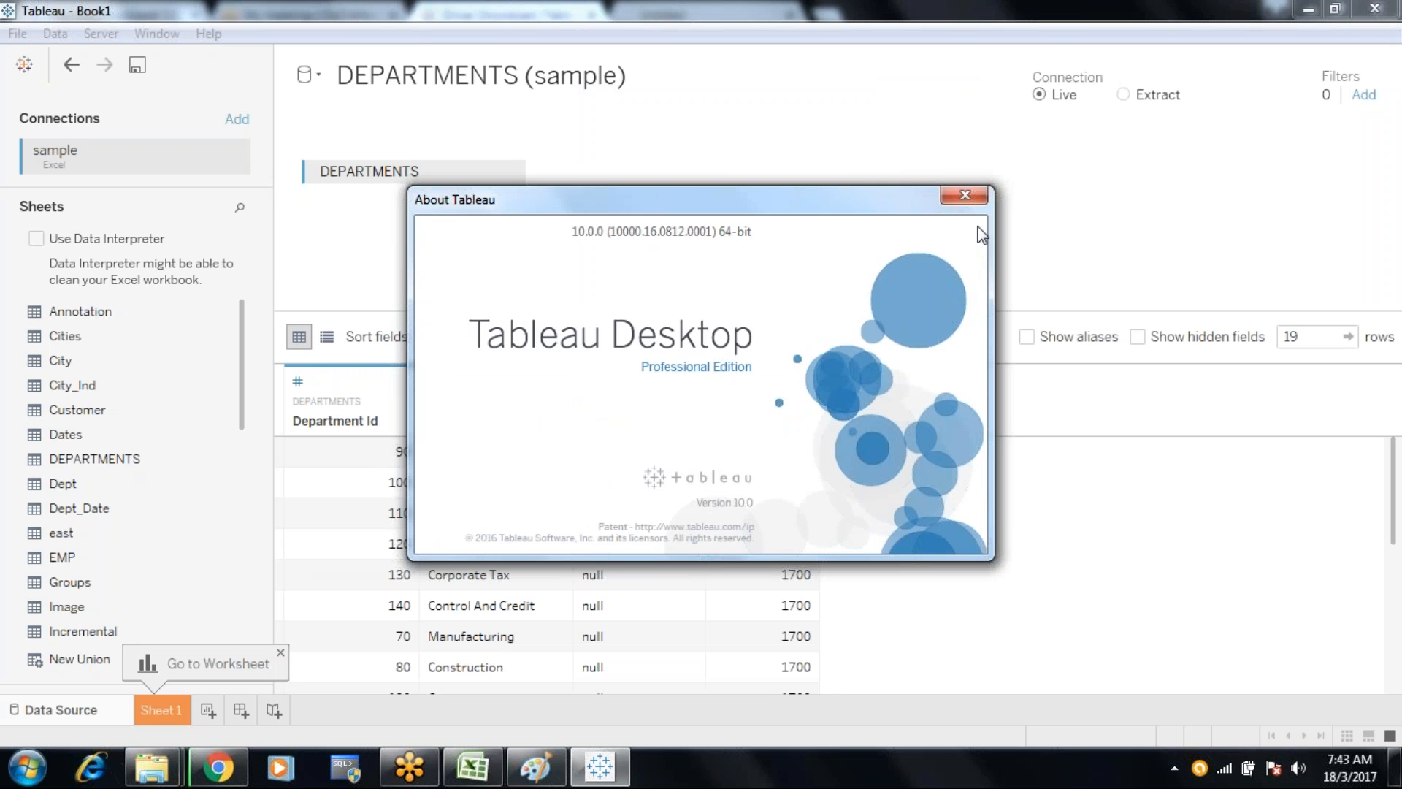
left_click(964, 195)
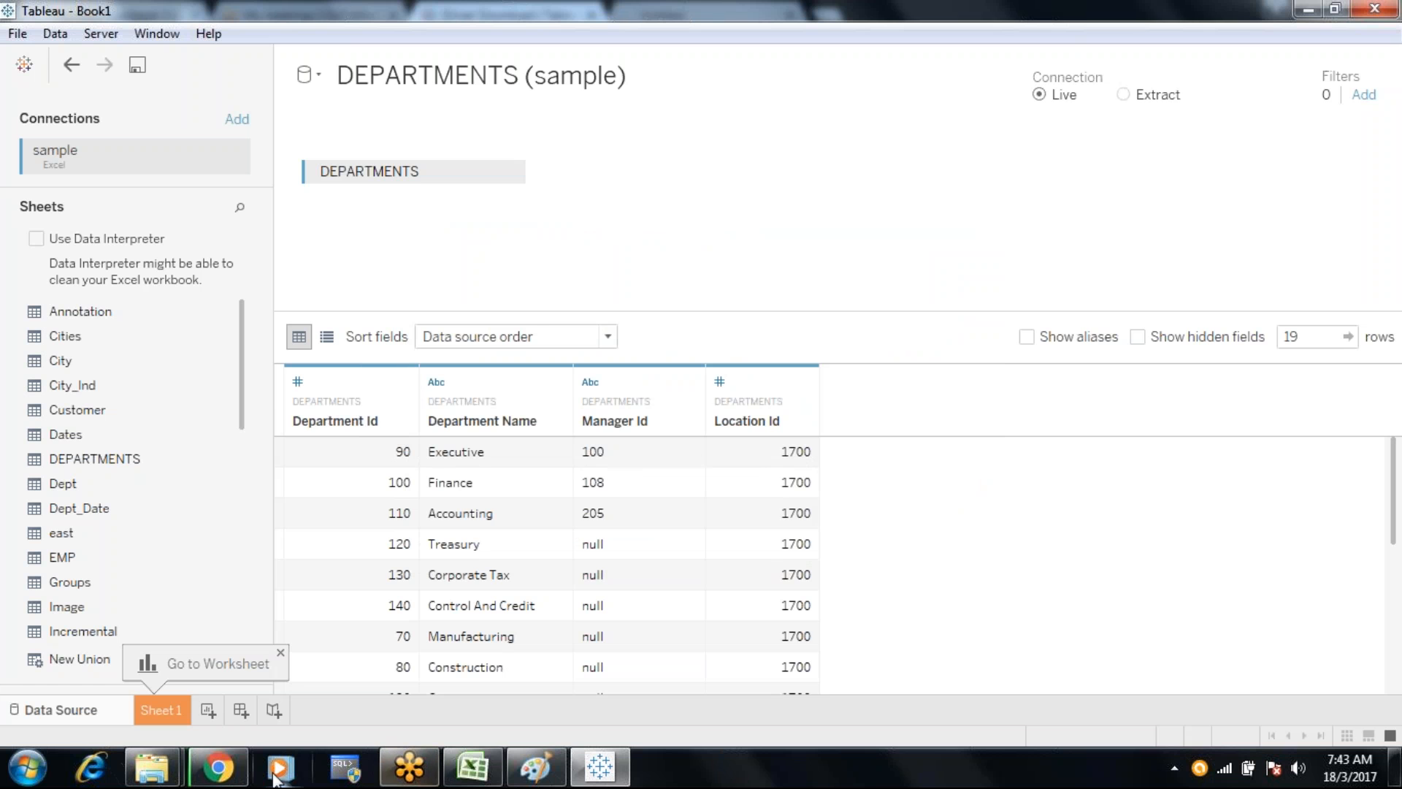
left_click(218, 767)
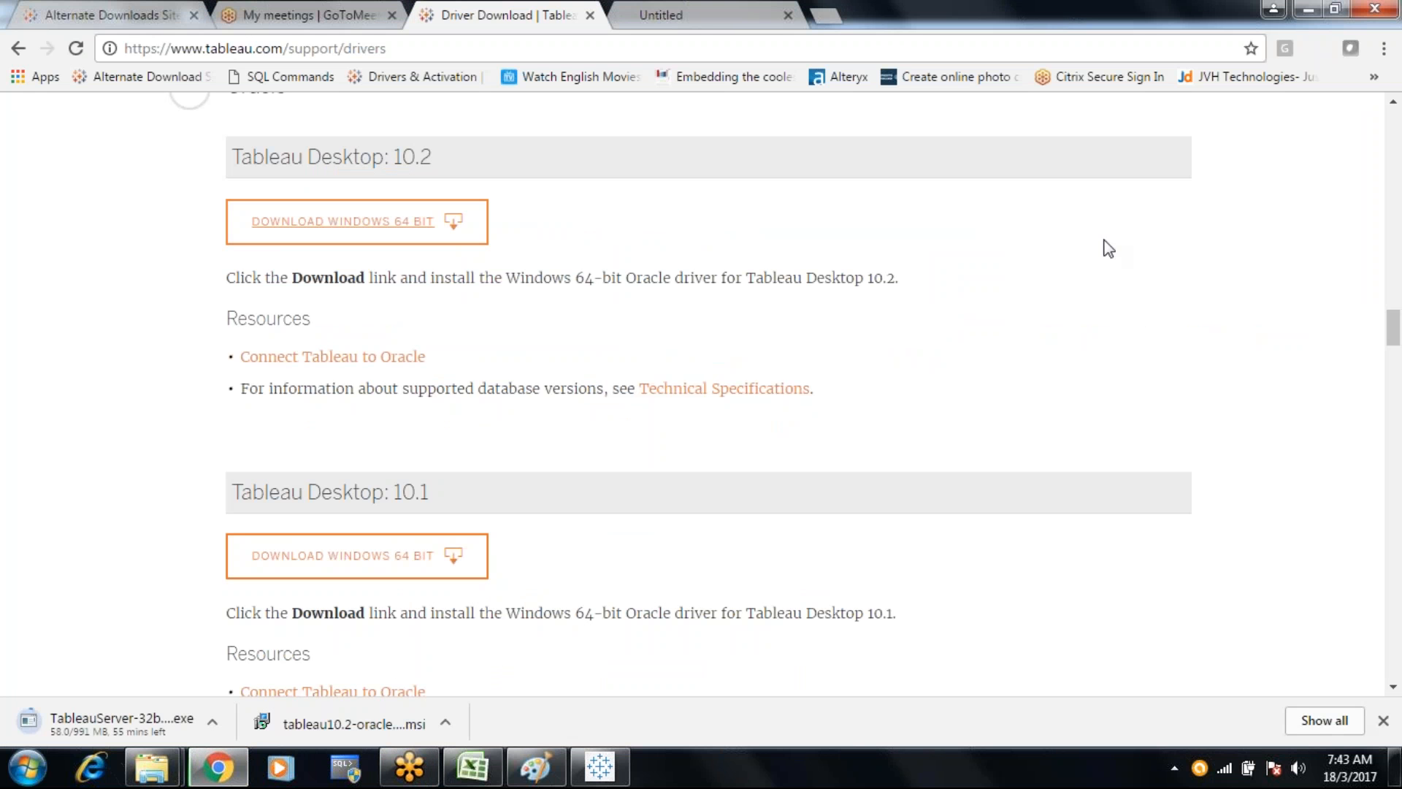
Save the Tableau 10.0 Windows 64-bit Oracle driver to the Tableau folder, then return to Tableau
left_click_drag(1394, 324, 1395, 358)
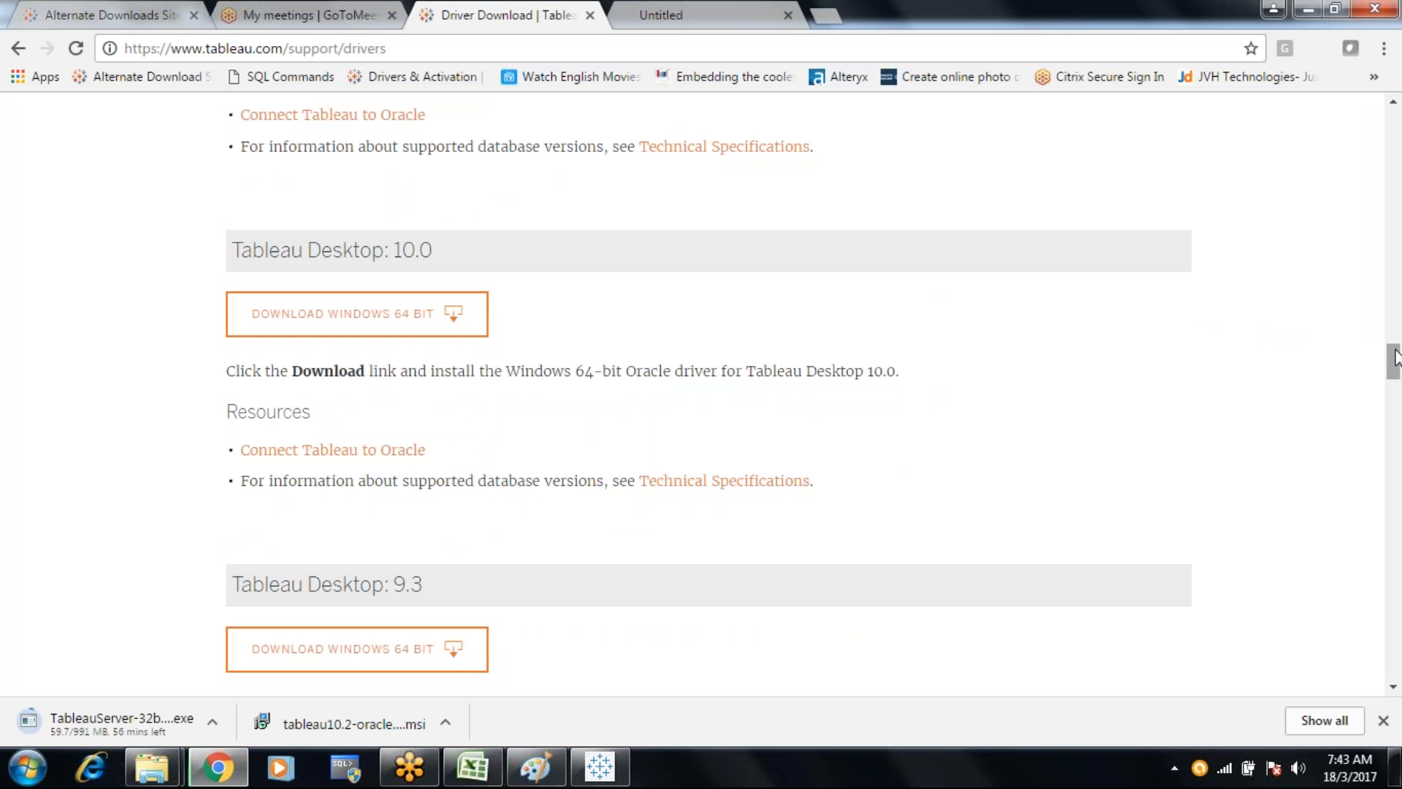
left_click(379, 317)
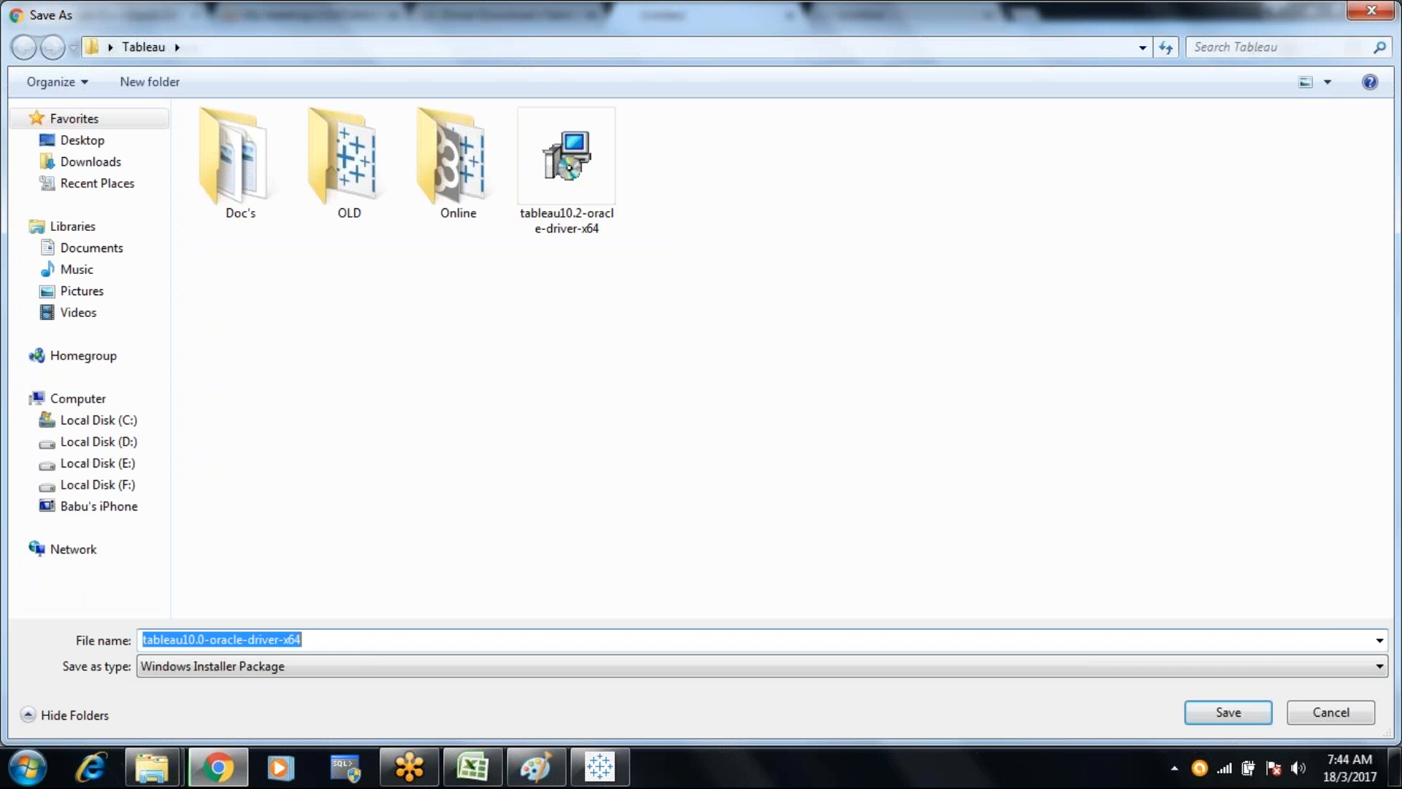
left_click(1211, 709)
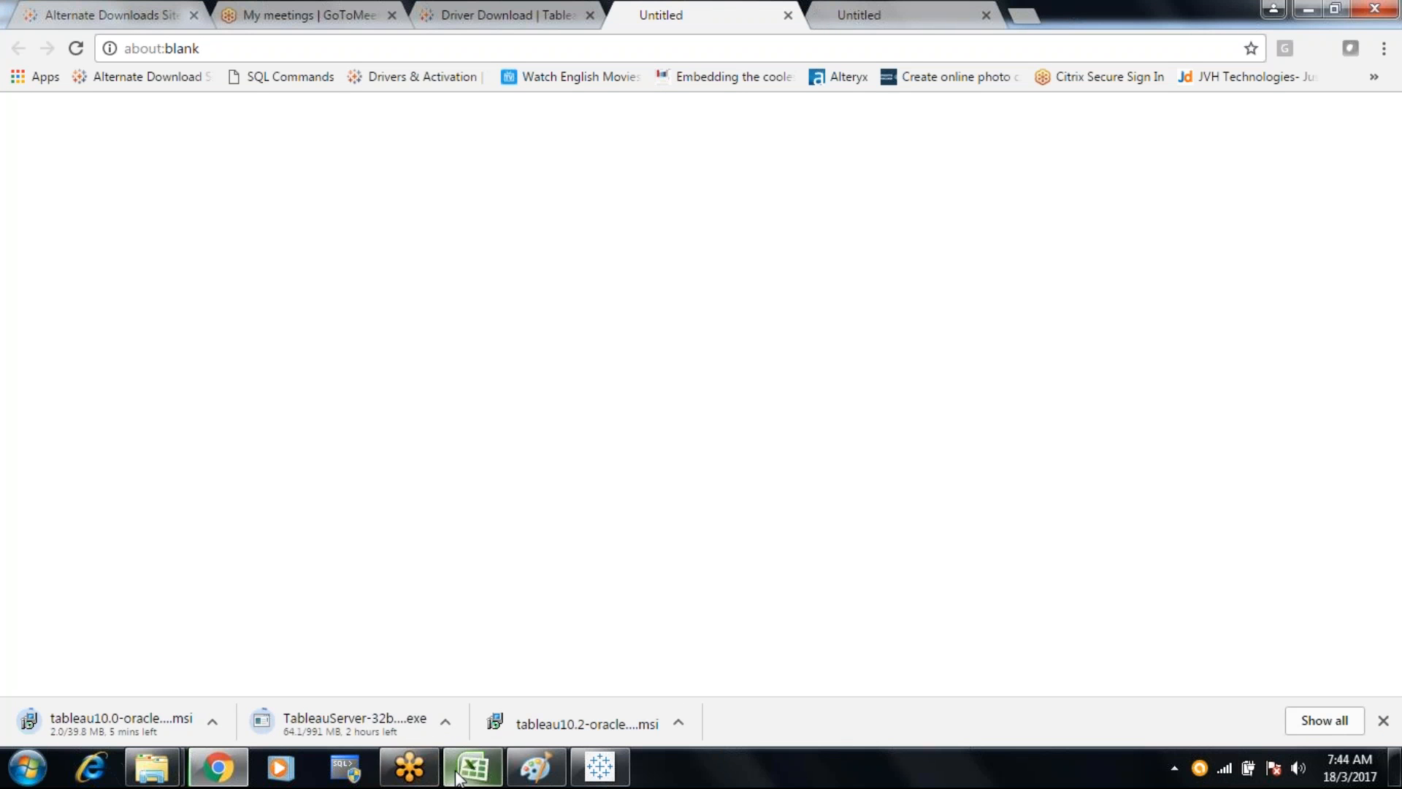
left_click(606, 774)
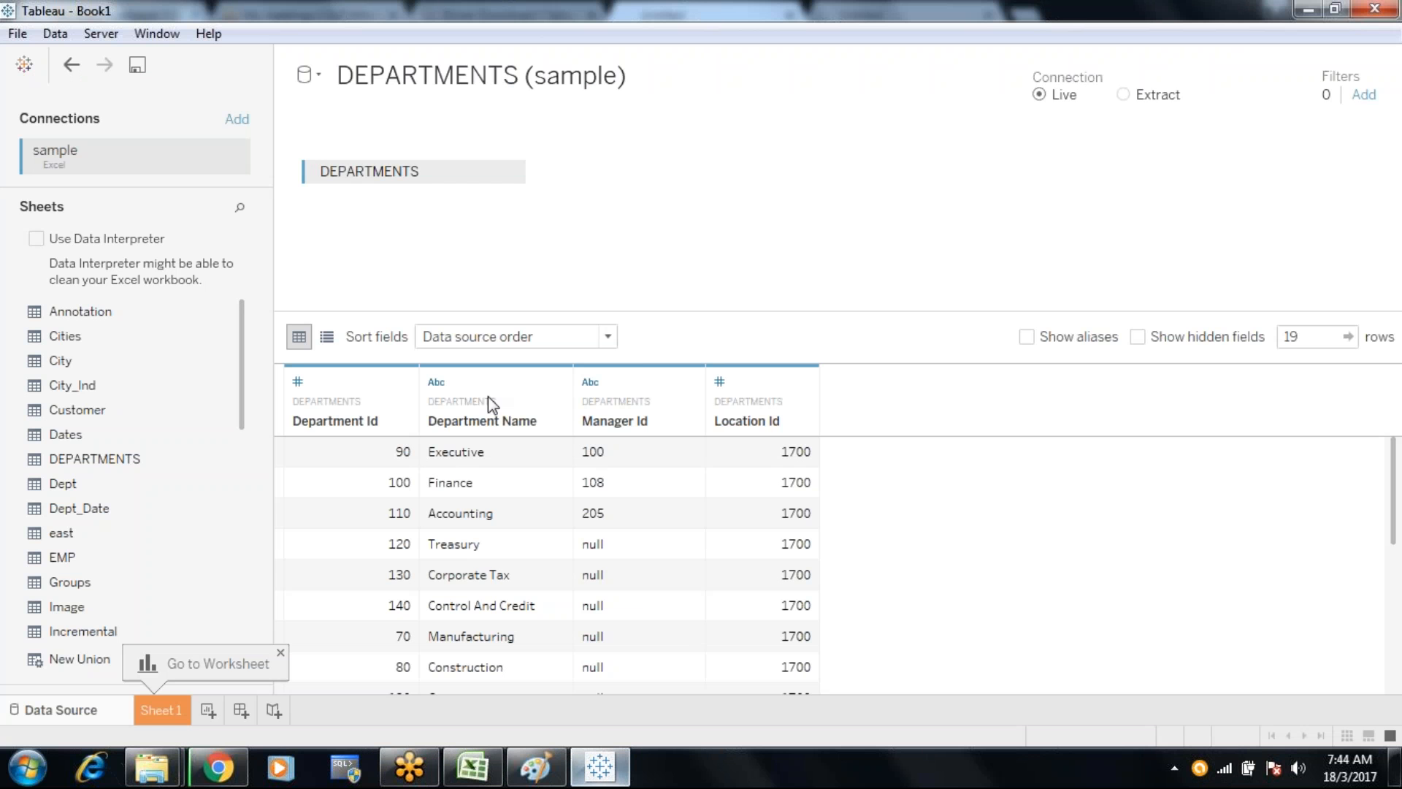
Add the emp text file from the Tableau folder as a second connection
left_click(240, 119)
left_click(355, 217)
left_click(600, 182)
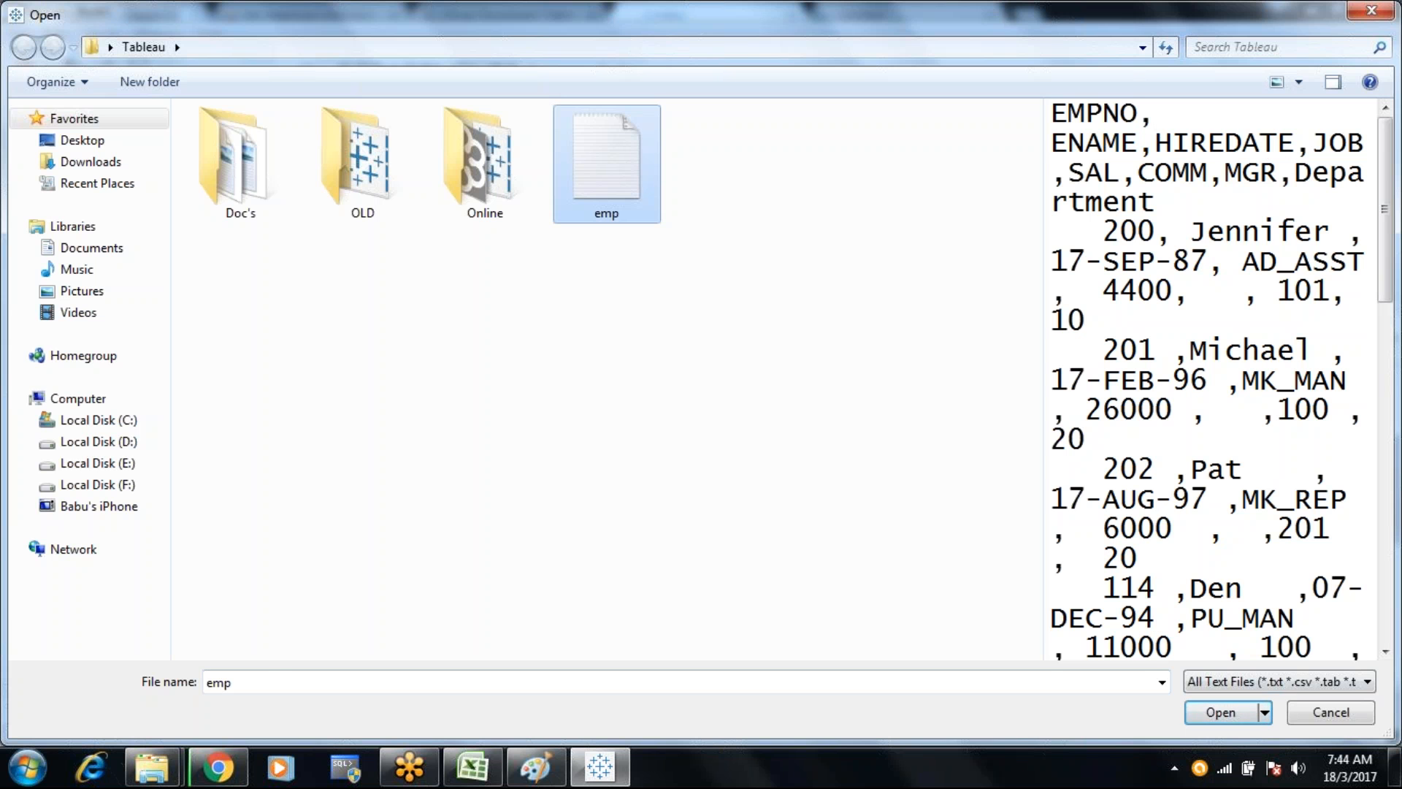
left_click(1218, 713)
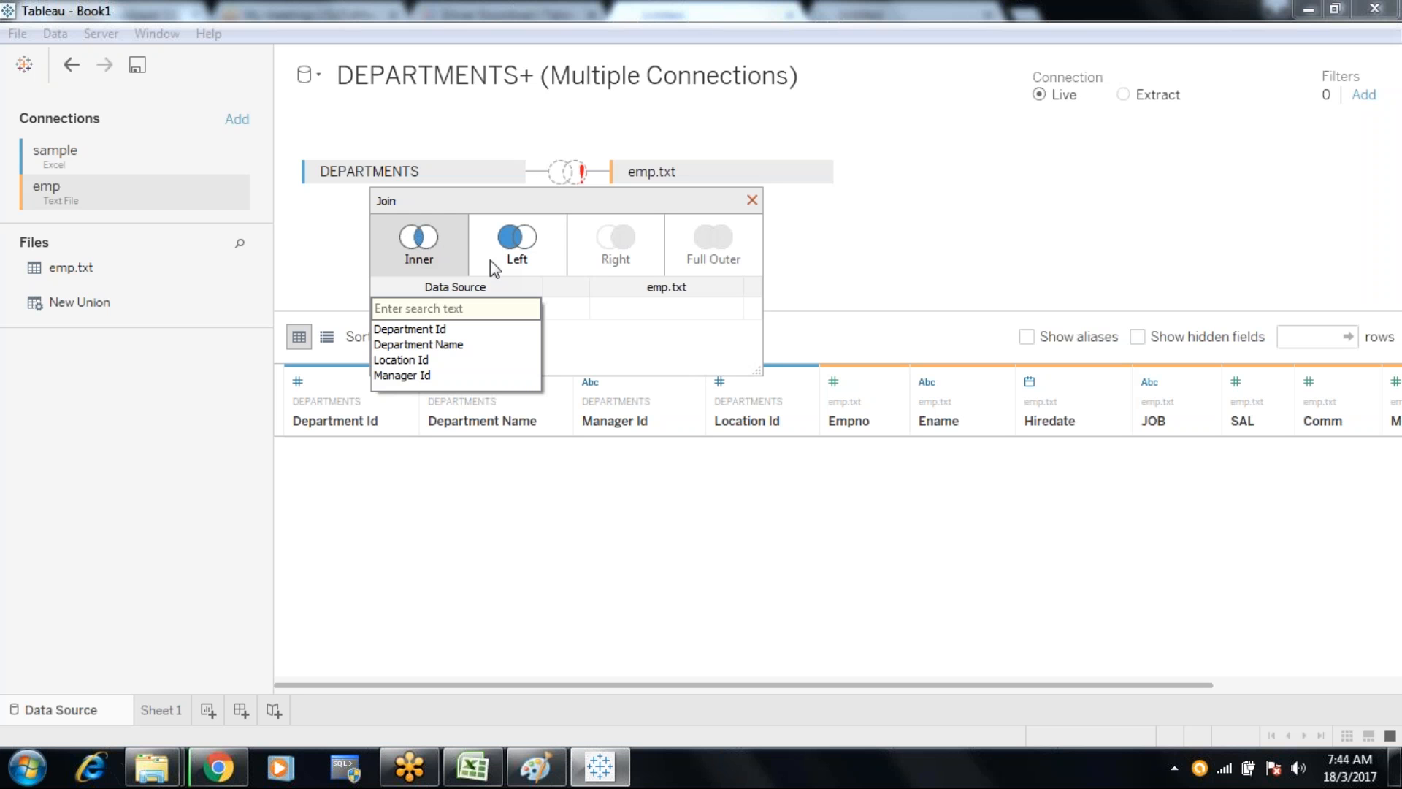
Match DEPARTMENTS' Department Id to emp.txt's Department in the join clause
left_click(428, 331)
left_click(638, 313)
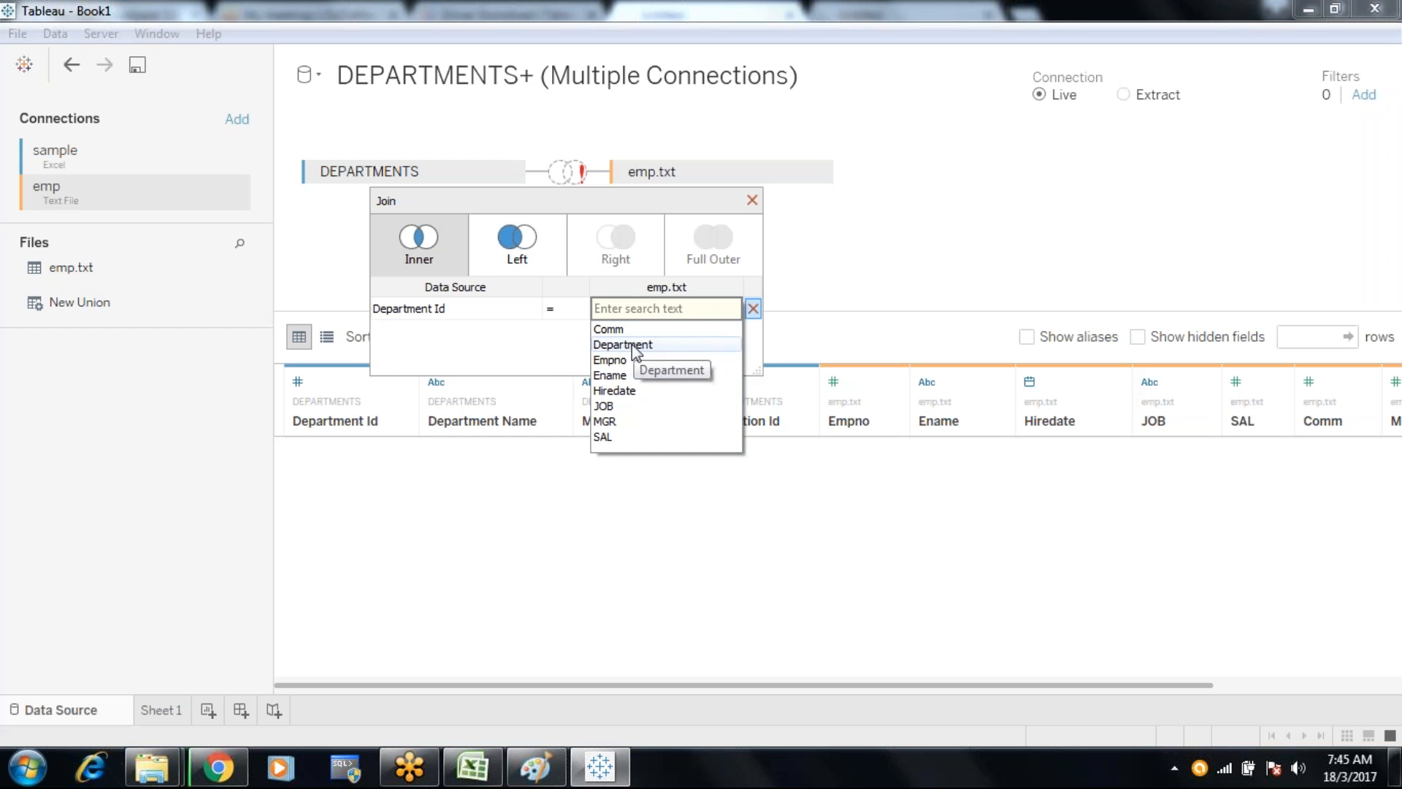
left_click(632, 344)
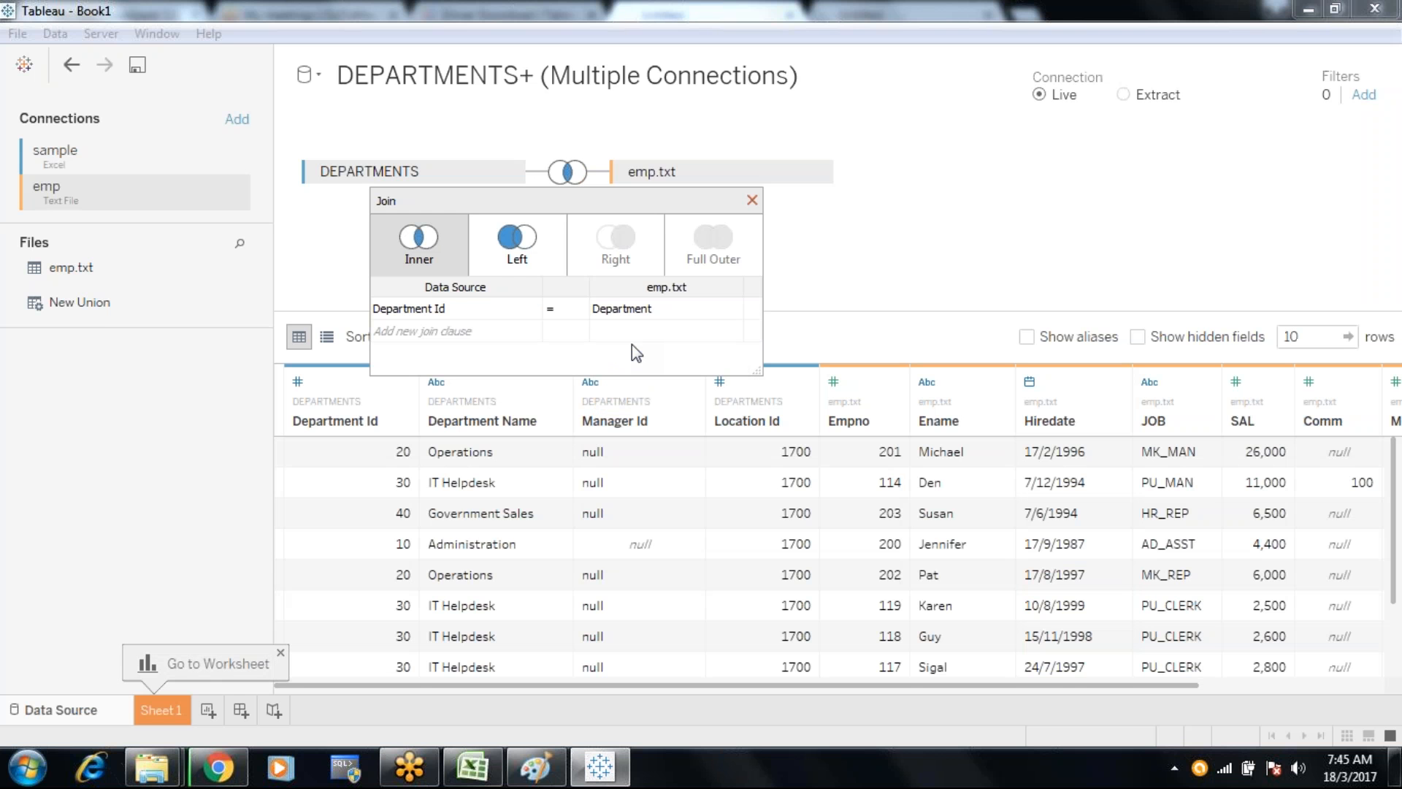
Close the Join dialog and bring Chrome's blank tab to the front
left_click(752, 200)
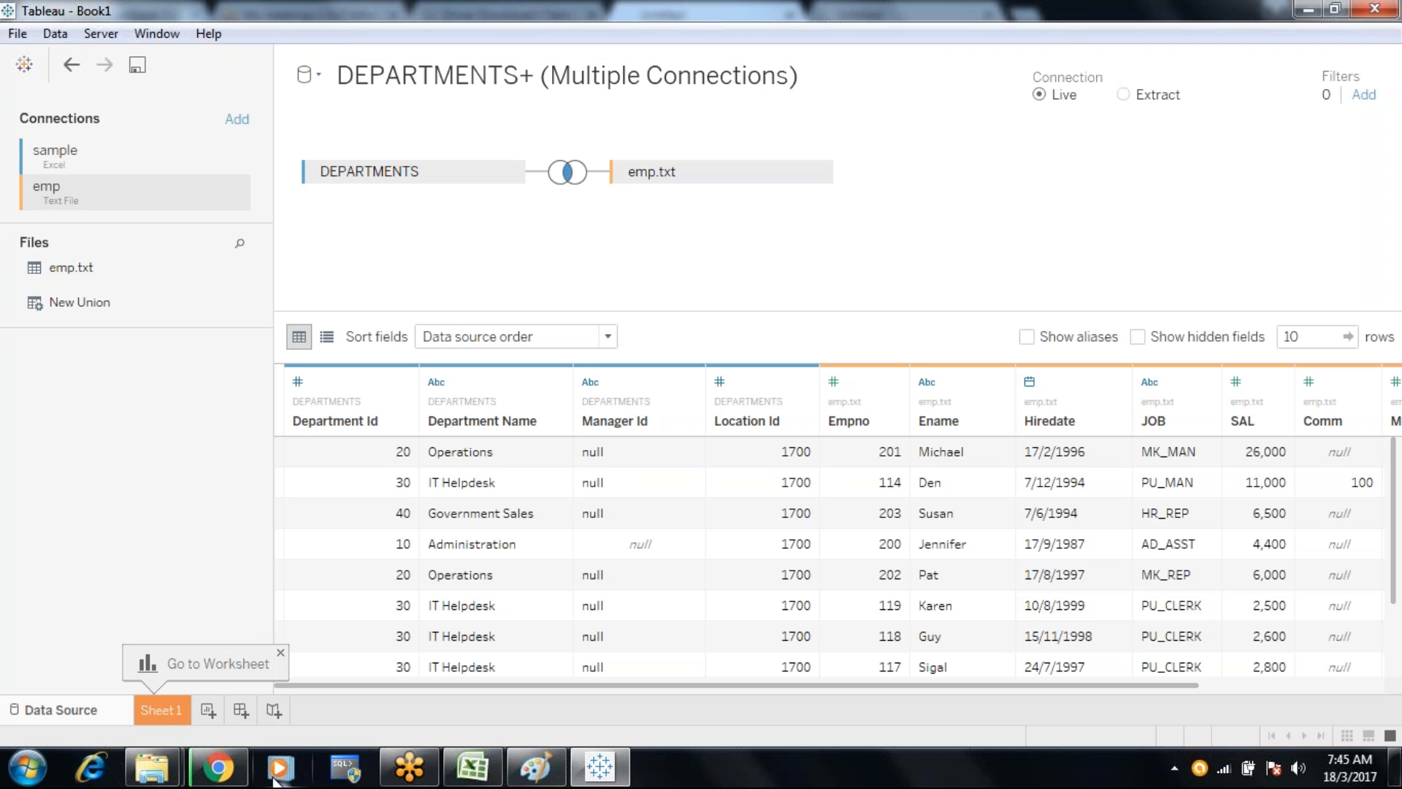
left_click(216, 774)
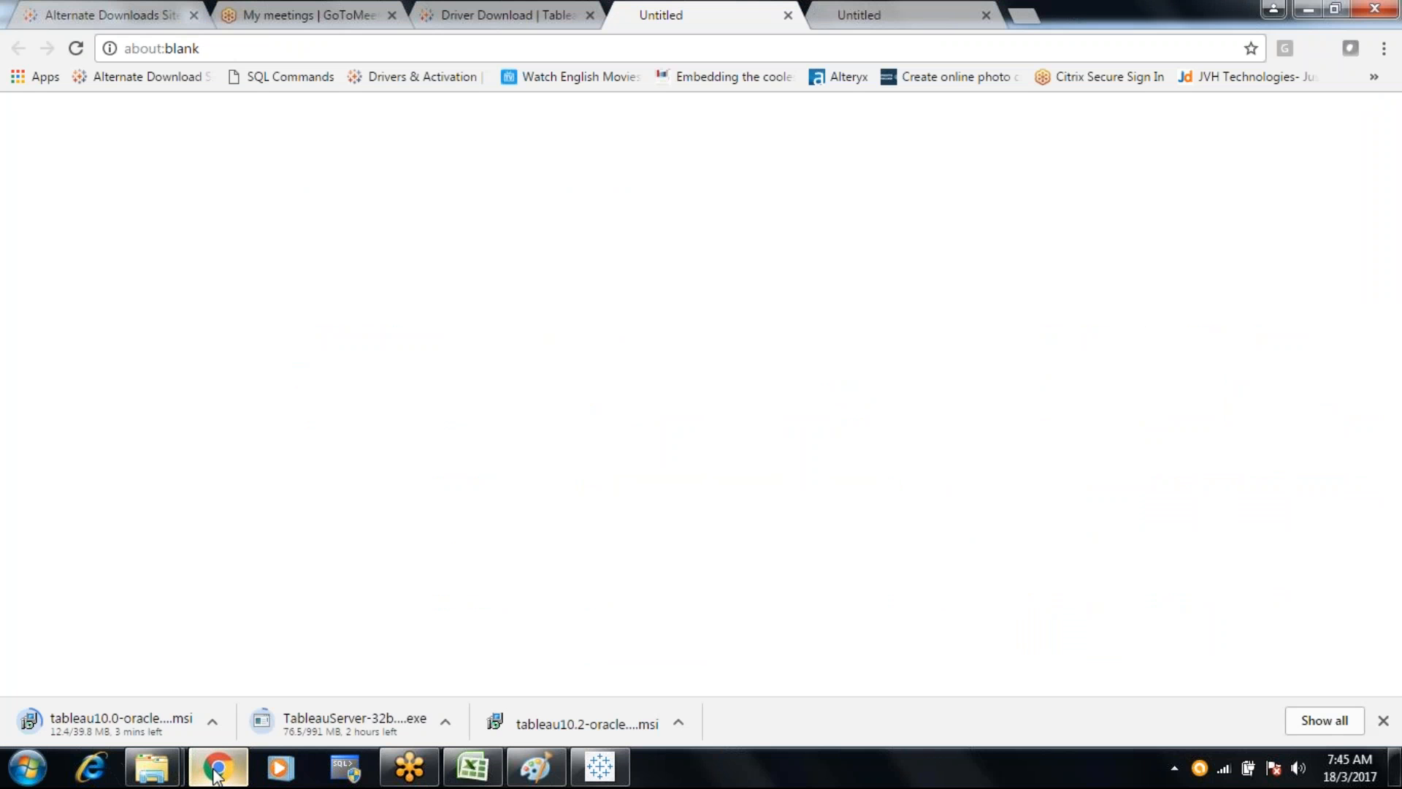